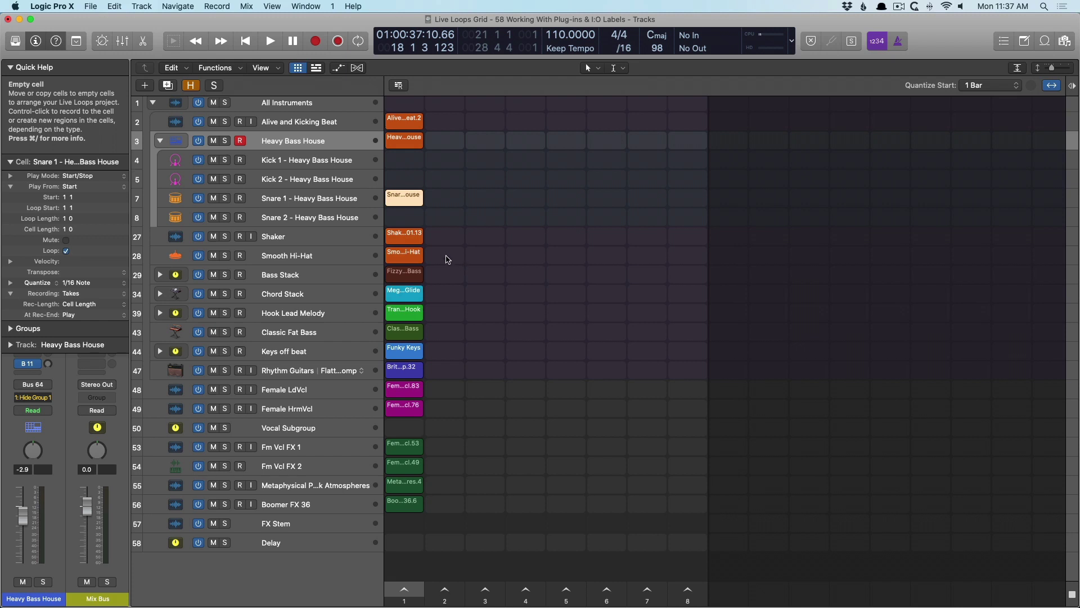
- Audition the Heavy Bass House, Shaker, Smooth Hi-Hat, Alive and Kicking Beat and Snare 1 cells, then stop
click(404, 139)
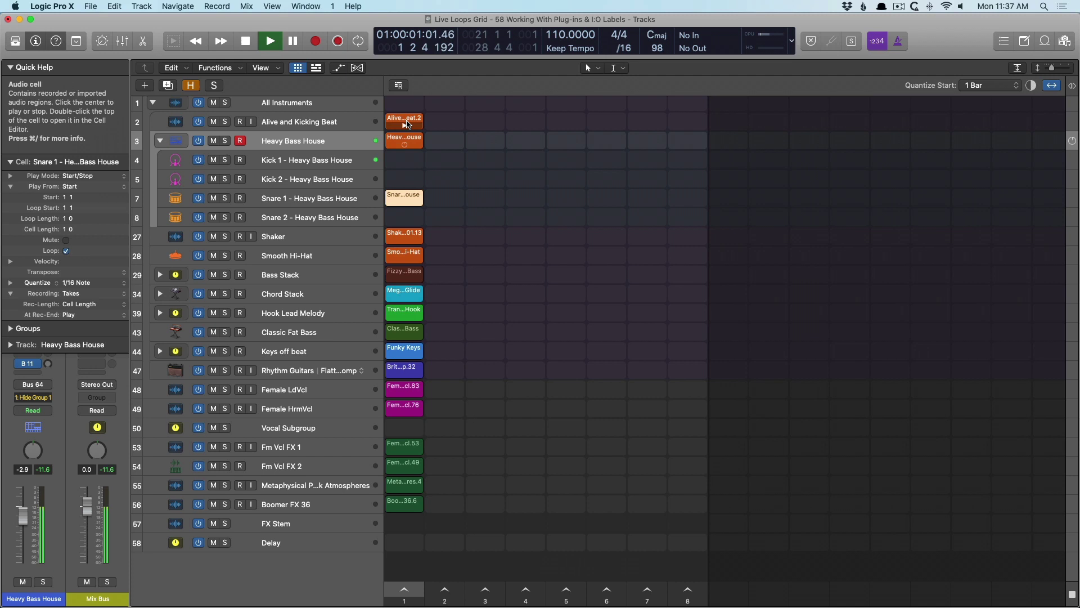
click(407, 239)
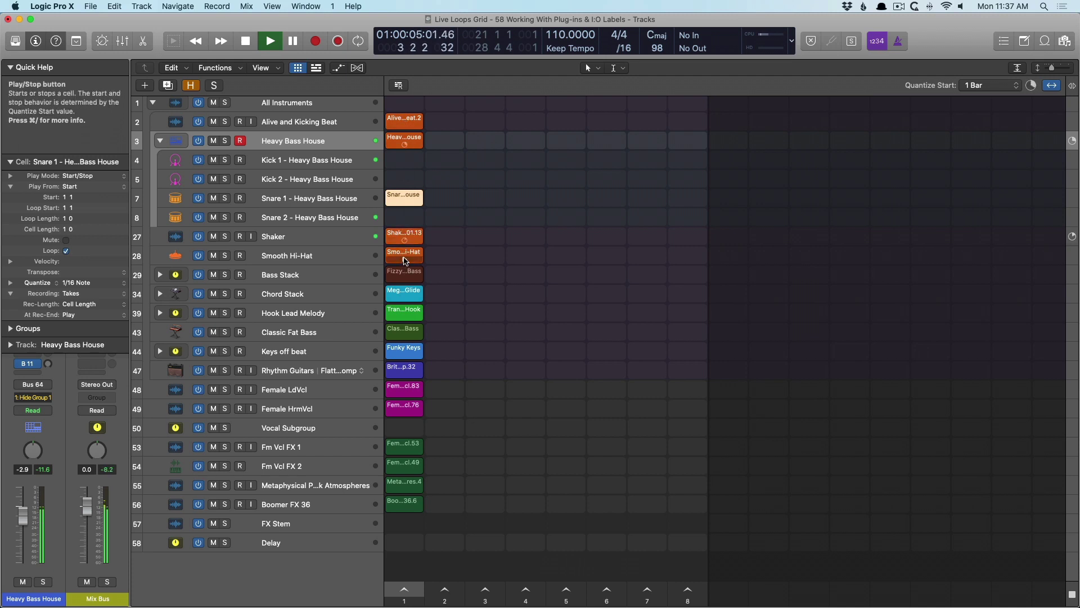
click(404, 261)
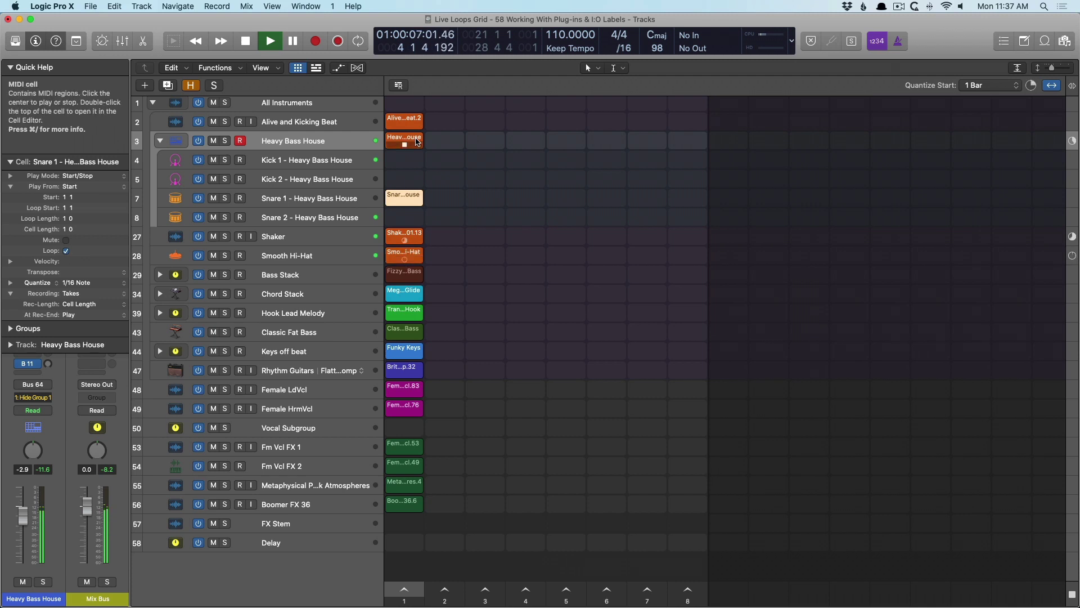
click(404, 124)
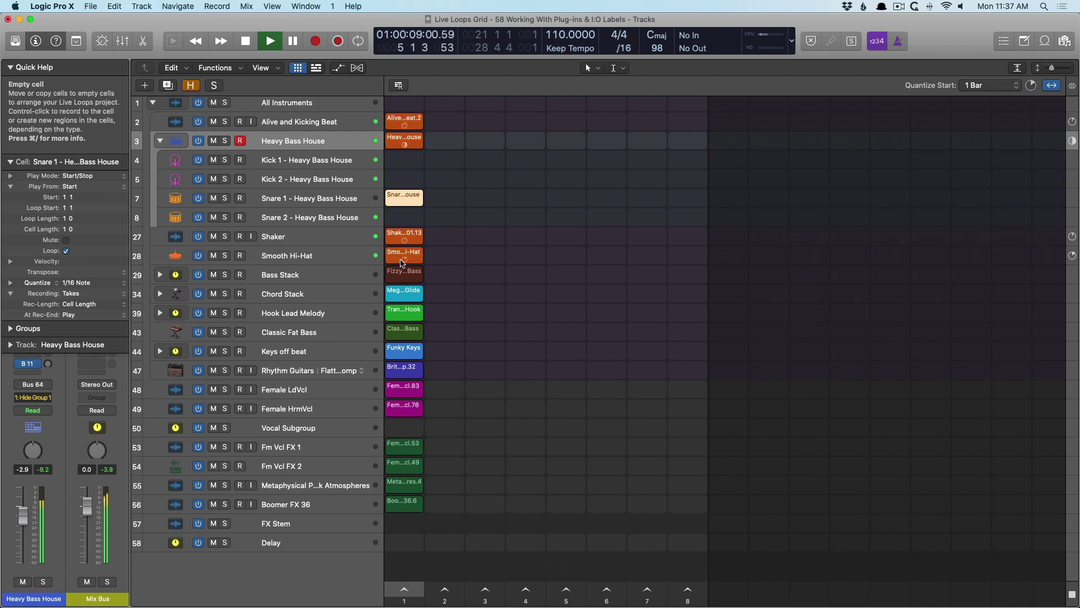
click(405, 198)
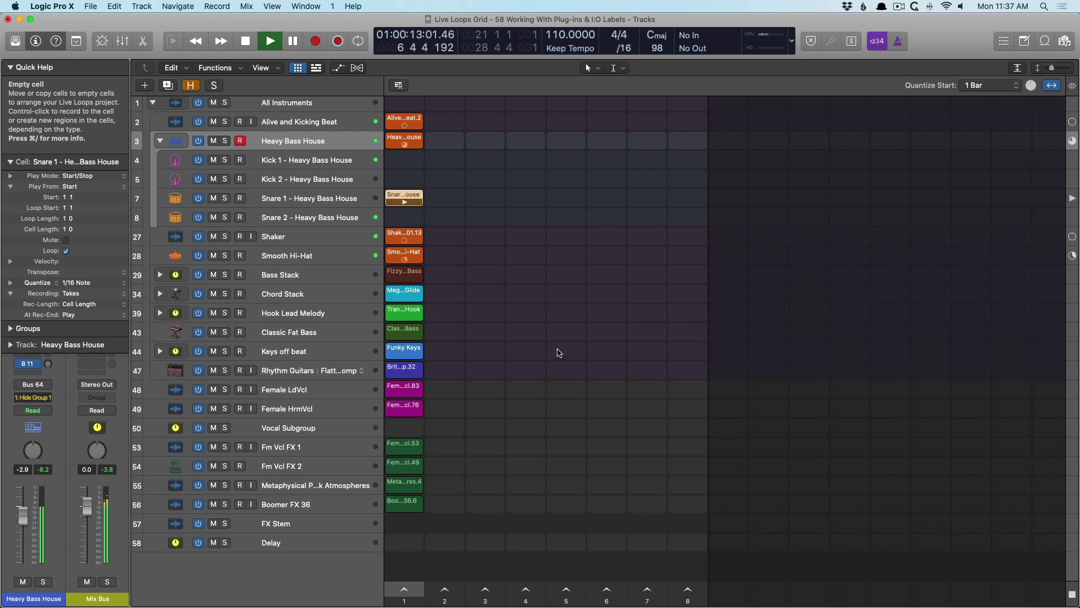
click(1071, 594)
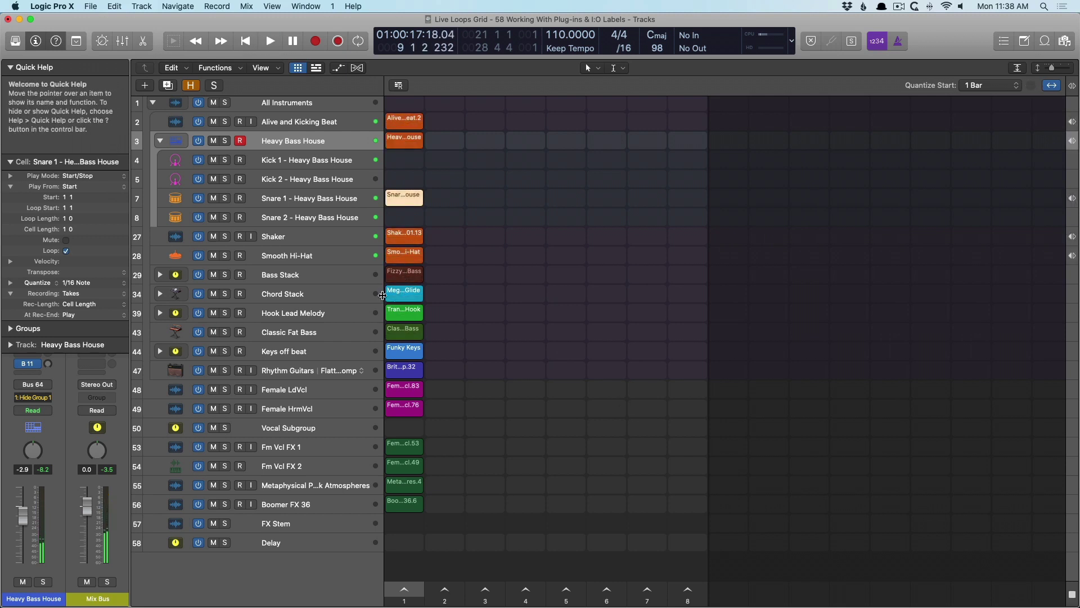
- Audition the Chord Stack, Funky Keys, Bass Stack, Classic Fat Bass, Hook Lead Melody, Female LdVcl and Rhythm Guitars cells
click(405, 300)
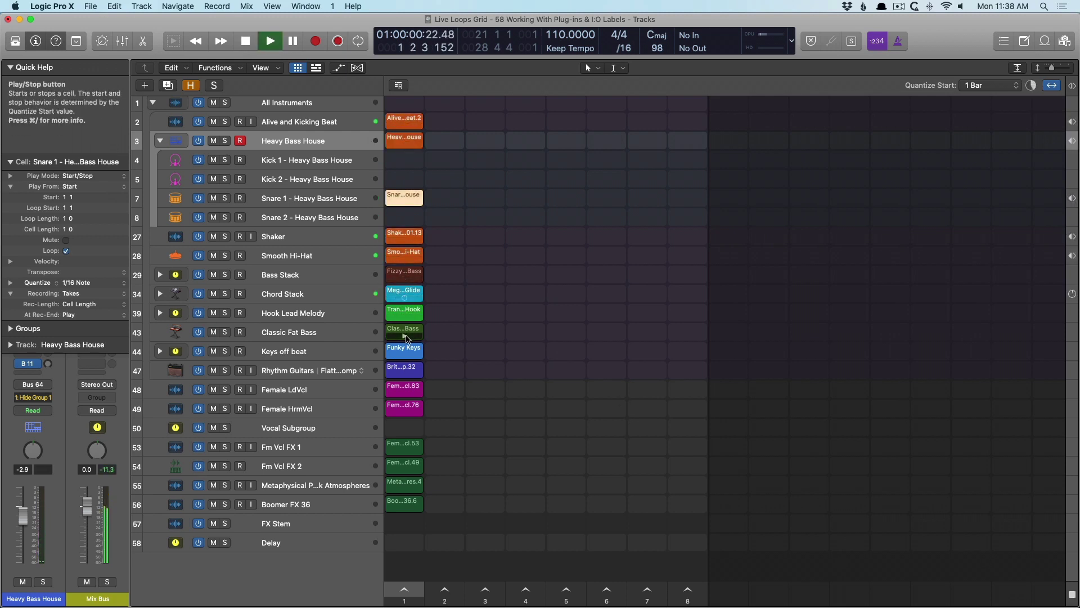
click(411, 351)
click(405, 278)
click(405, 338)
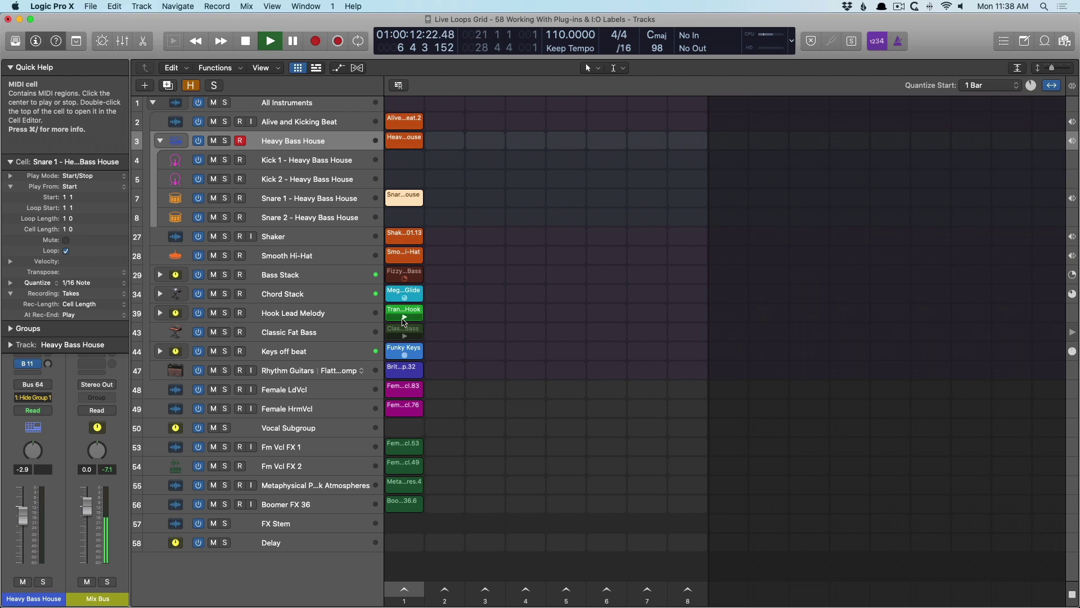
click(405, 319)
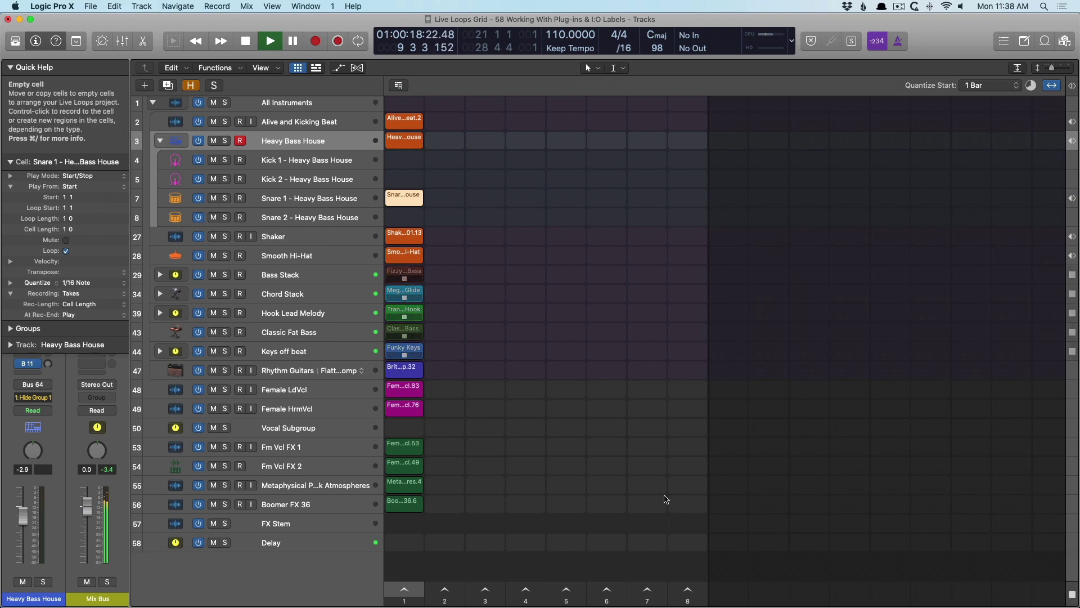
click(407, 395)
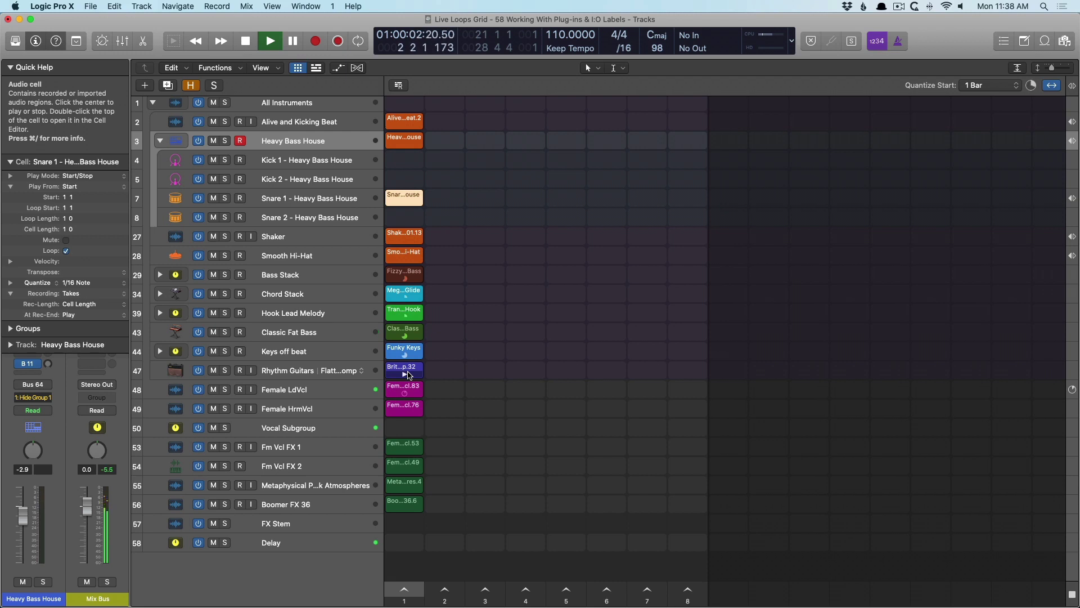
click(409, 376)
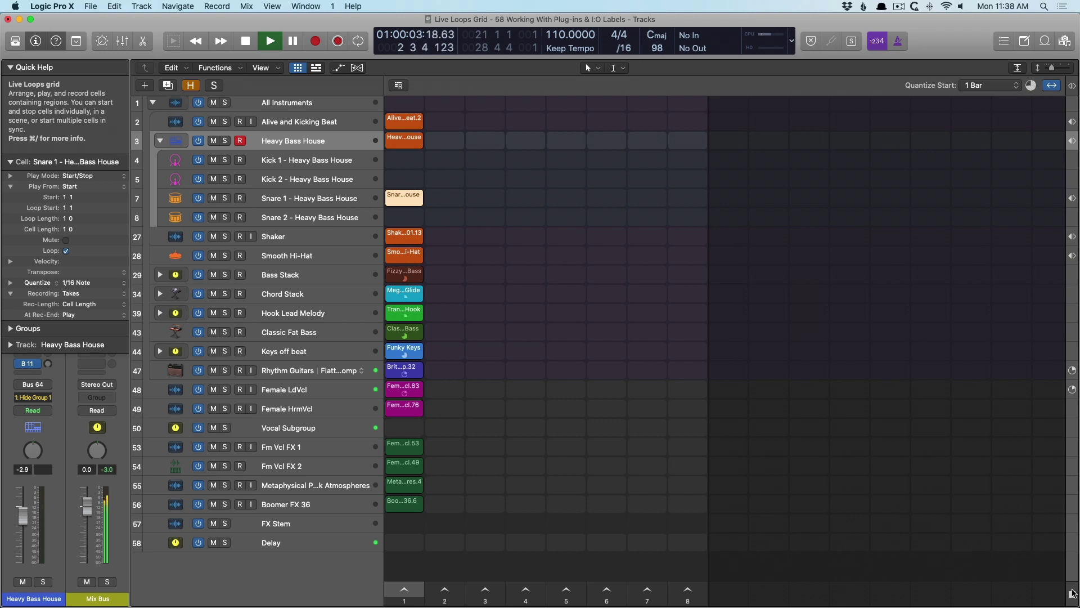
click(1072, 592)
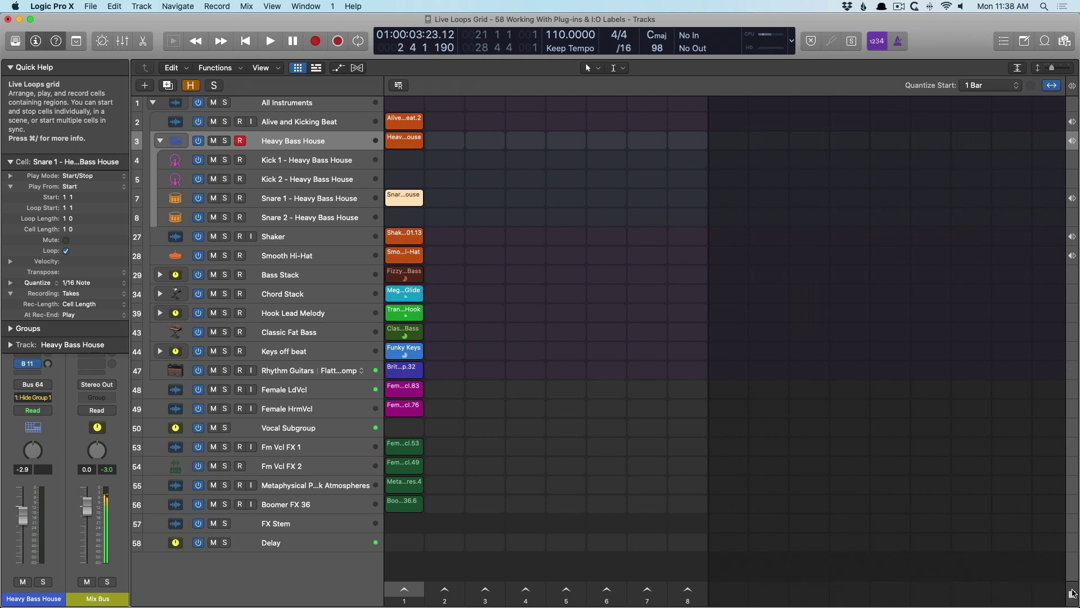
- Audition the Fm Vcl FX 1, Fm Vcl FX 2 and atmospheres cells, then stop all cells
click(403, 452)
click(409, 472)
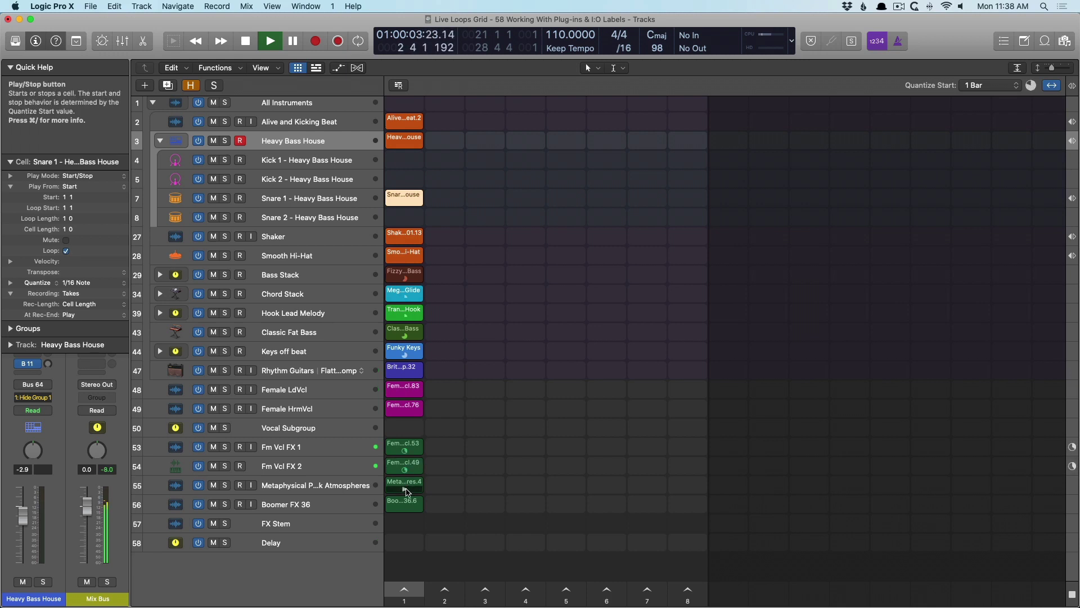
click(407, 490)
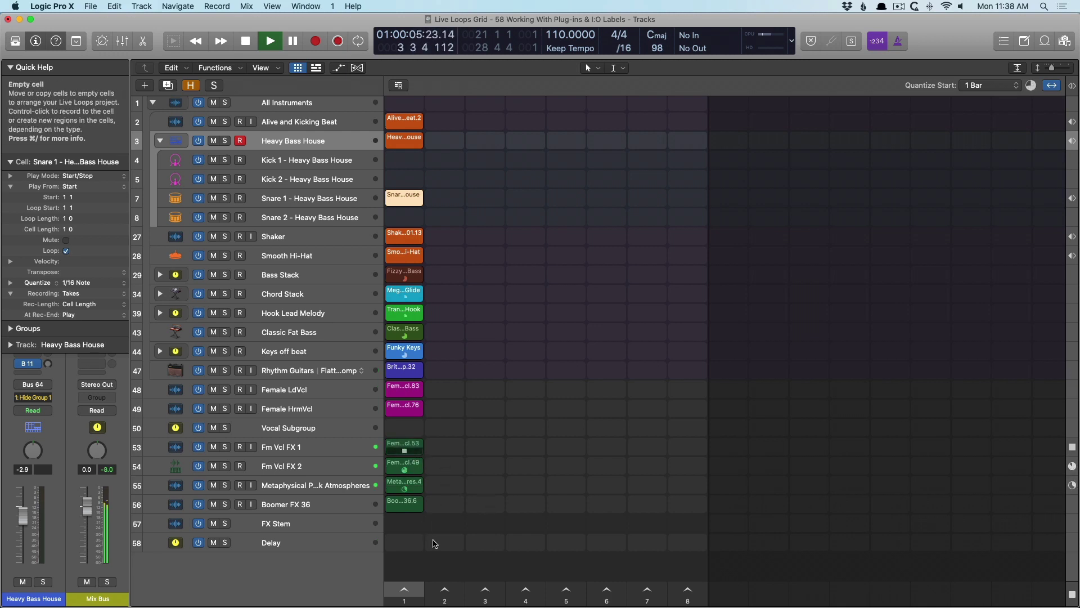
click(1073, 595)
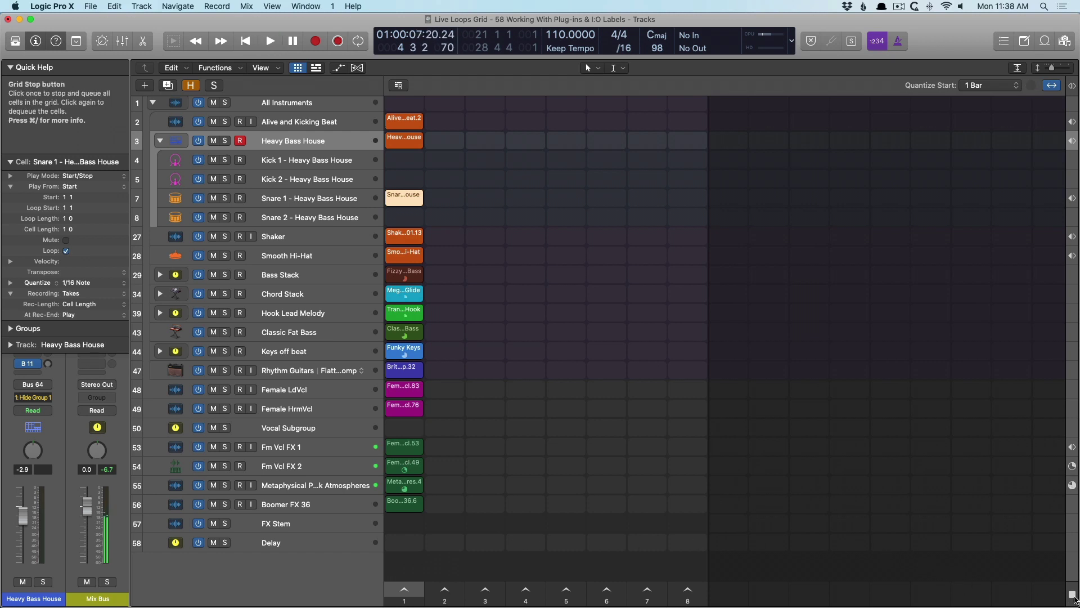
click(1072, 595)
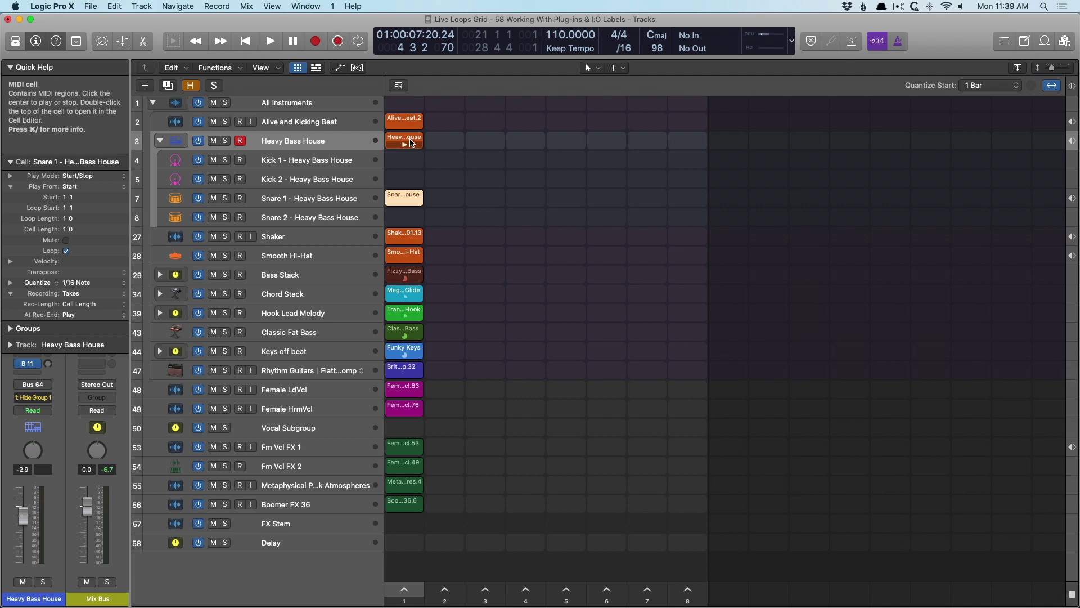
- Copy the Heavy Bass House, Shaker and Chord Stack cells into scene 3 and play it
shift+click(405, 141)
shift+click(404, 196)
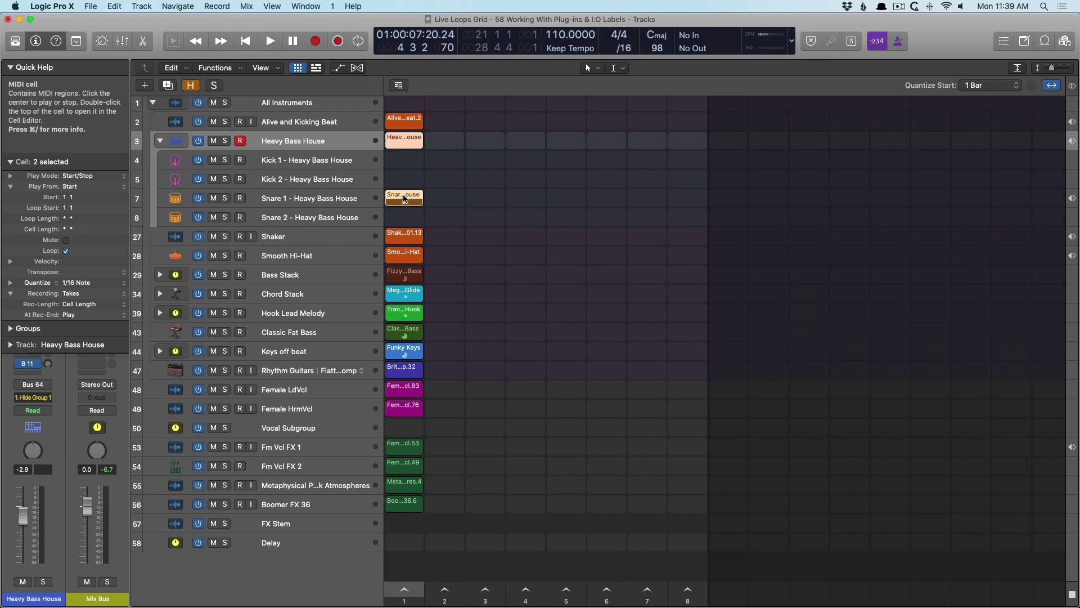
shift+click(396, 236)
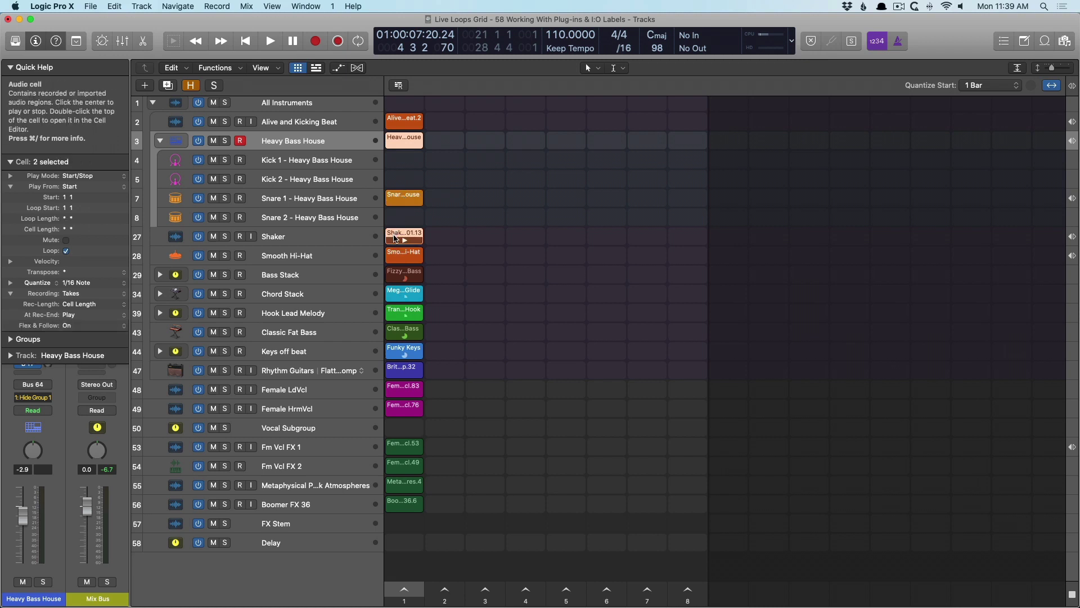
shift+click(395, 293)
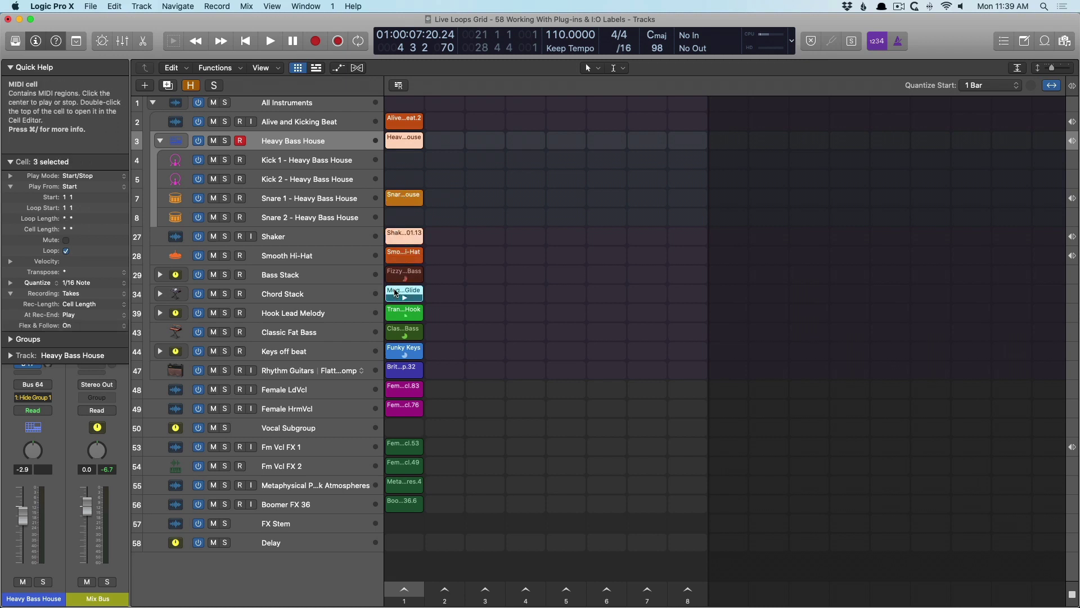
drag(395, 293, 478, 293)
click(484, 588)
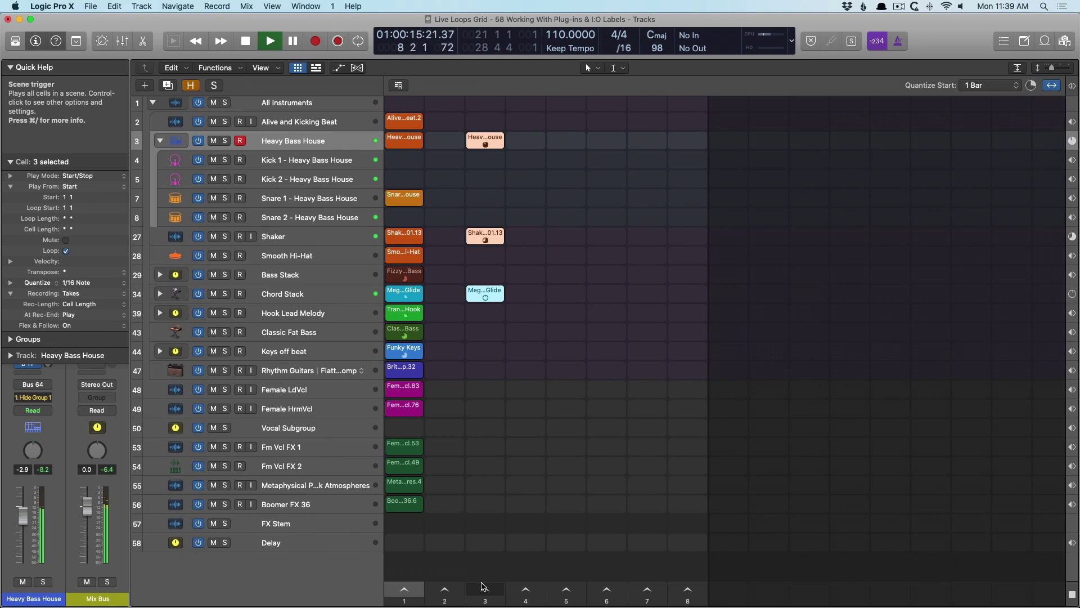
- Shorten the scene 3 Heavy Bass House loop to end at bar 5
key(space)
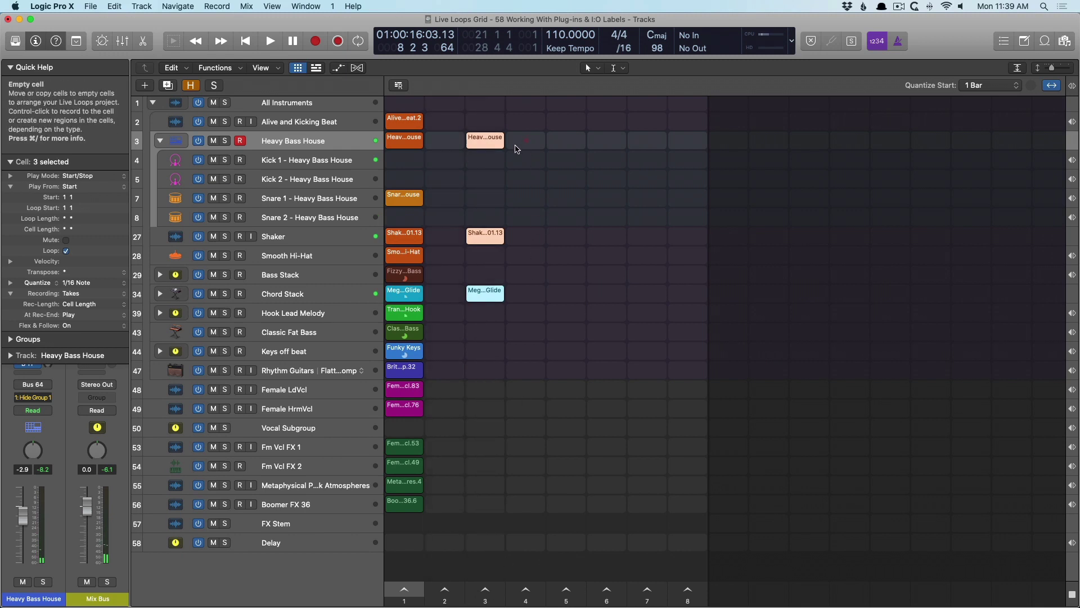
click(482, 140)
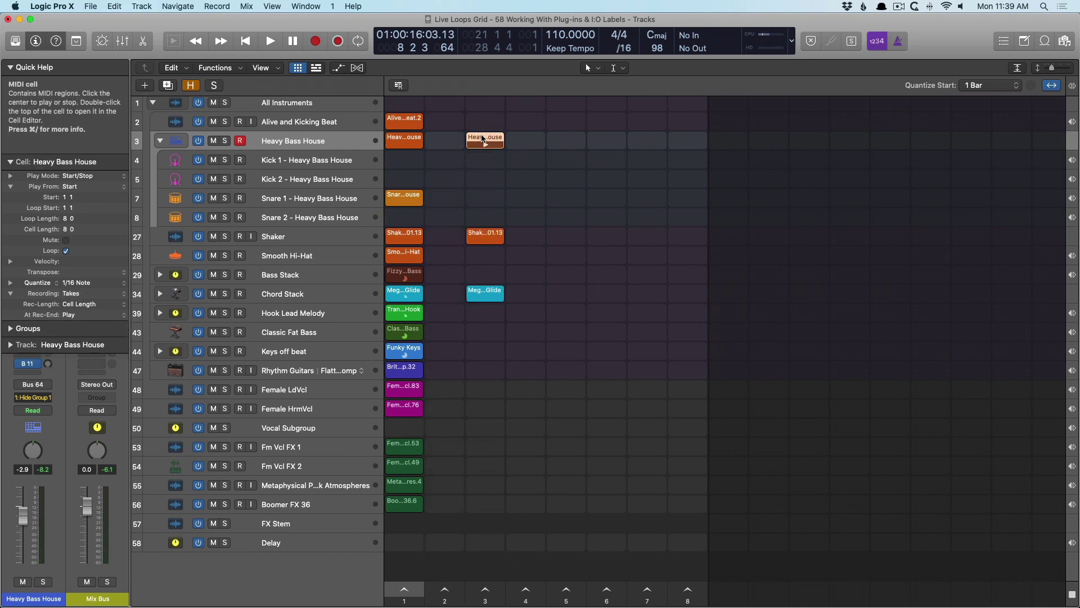
double_click(483, 139)
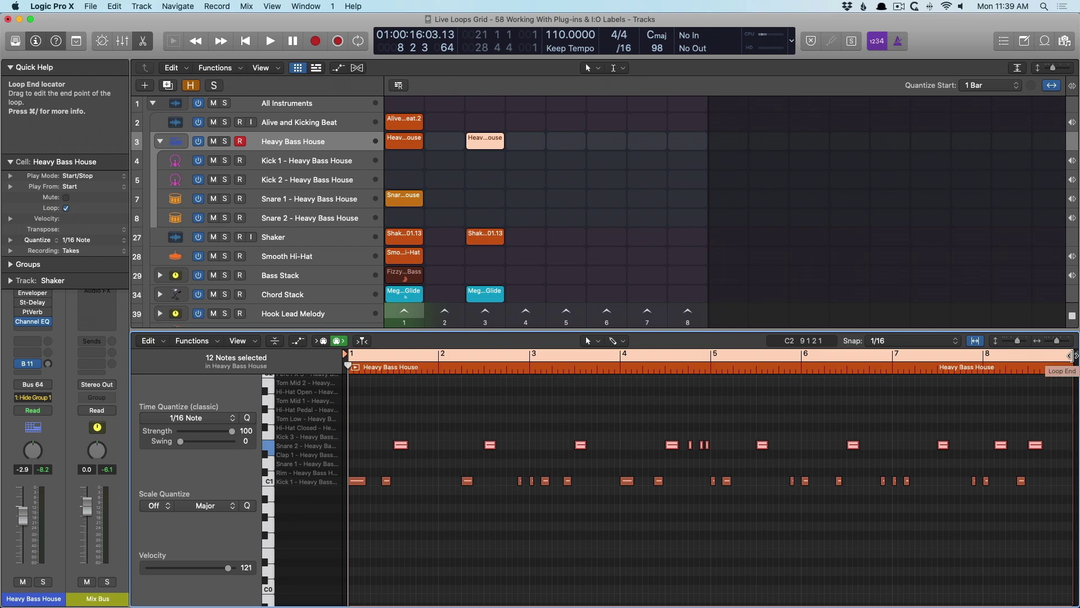
drag(1070, 354, 720, 369)
key(e)
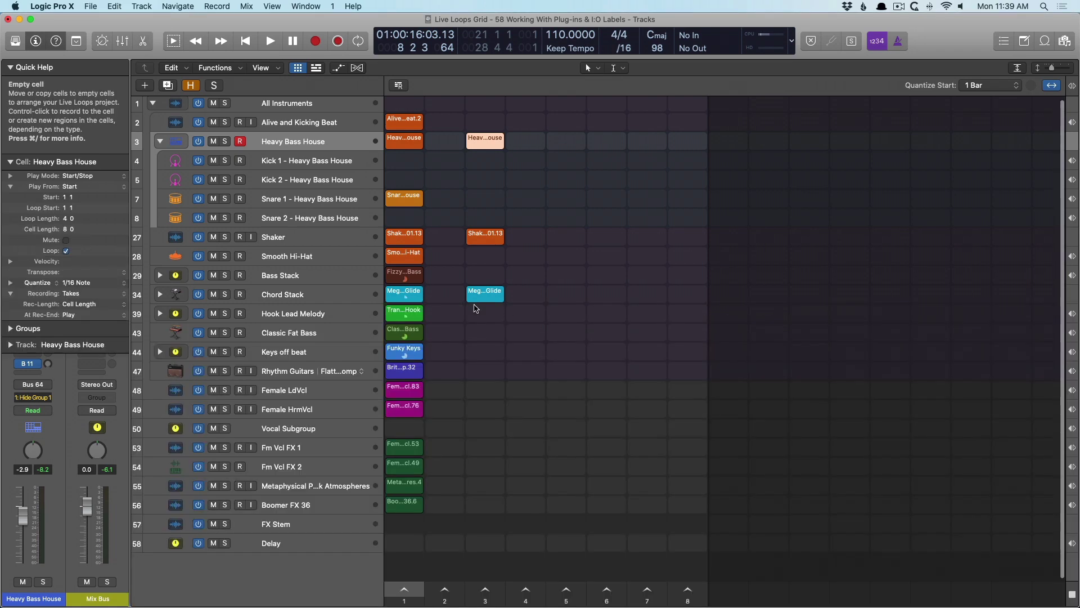
- Shorten the scene 3 Megapoly Glide loop to 4 bars, then play scene 3 and stop
click(483, 292)
key(e)
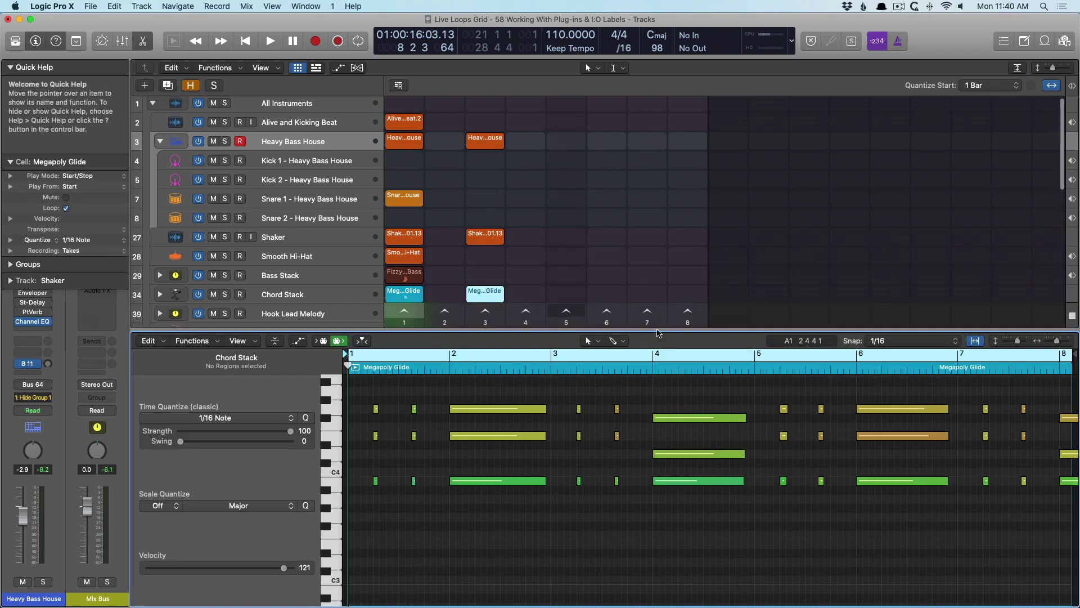
drag(1070, 353, 688, 353)
key(e)
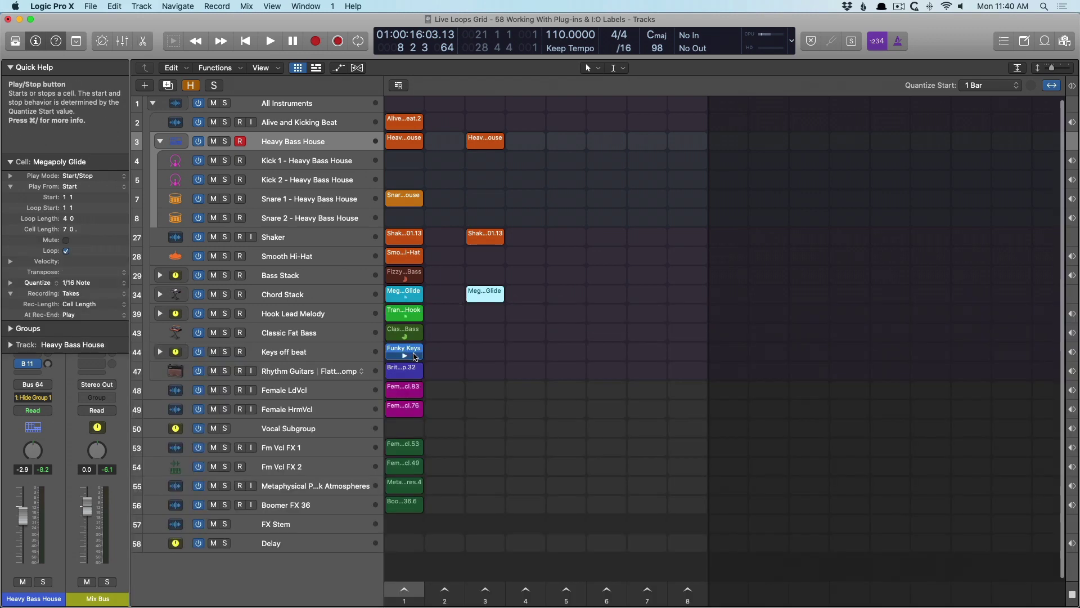
click(481, 589)
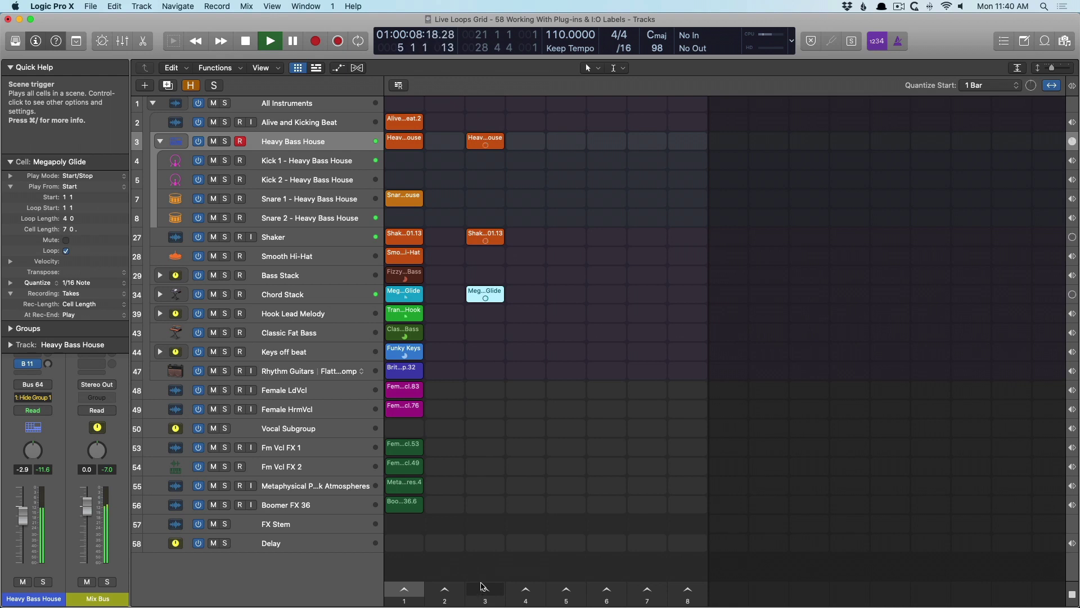
key(space)
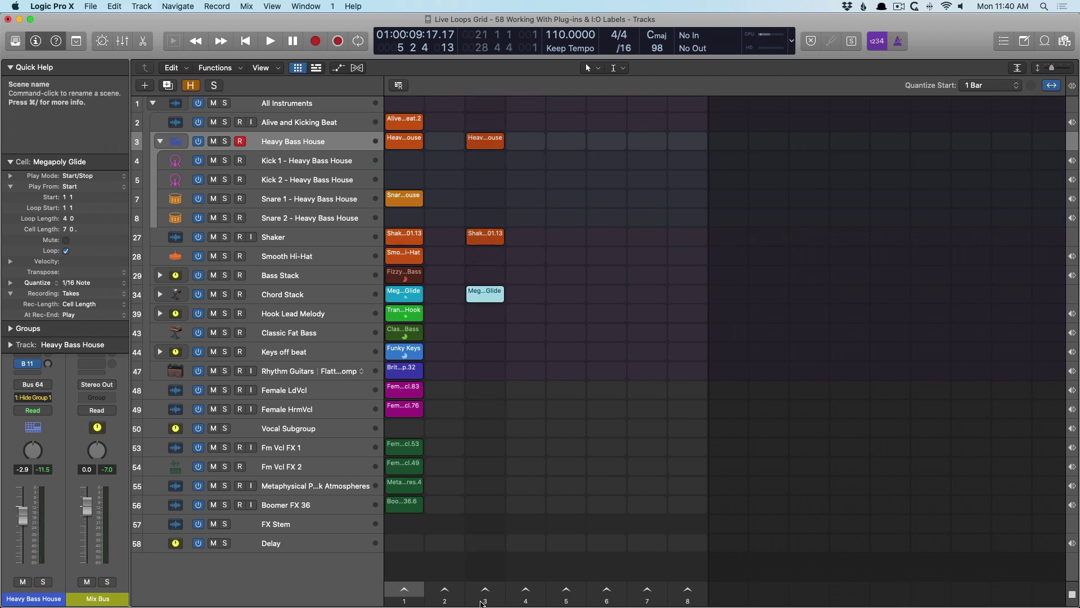
- Duplicate scene 3's cells into scene 4, add the Fm Vcl FX 2 cell, and audition scene 4
drag(483, 603, 527, 600)
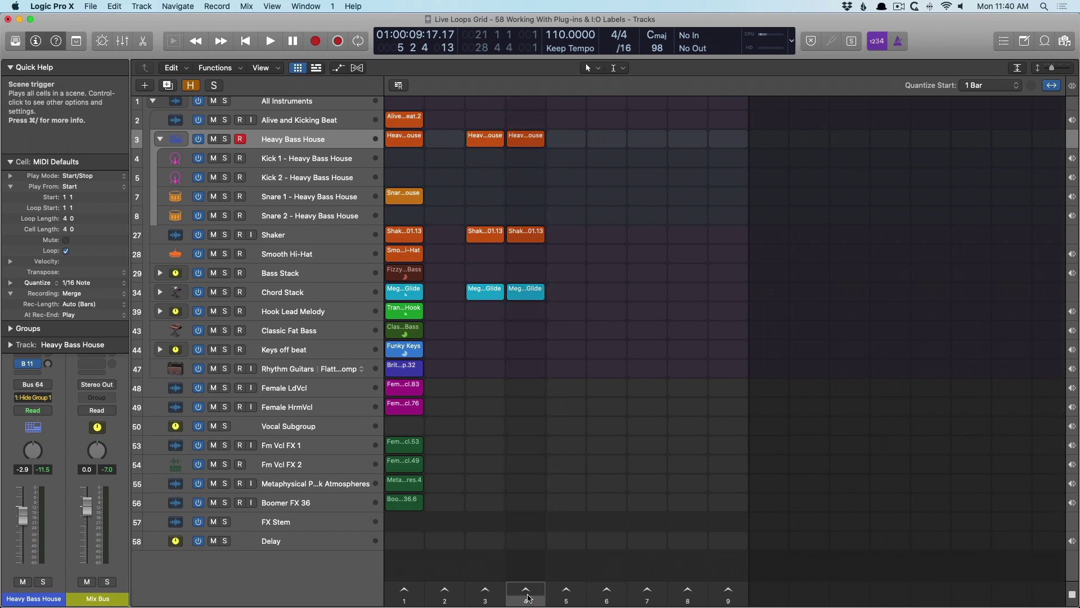
drag(528, 597, 529, 597)
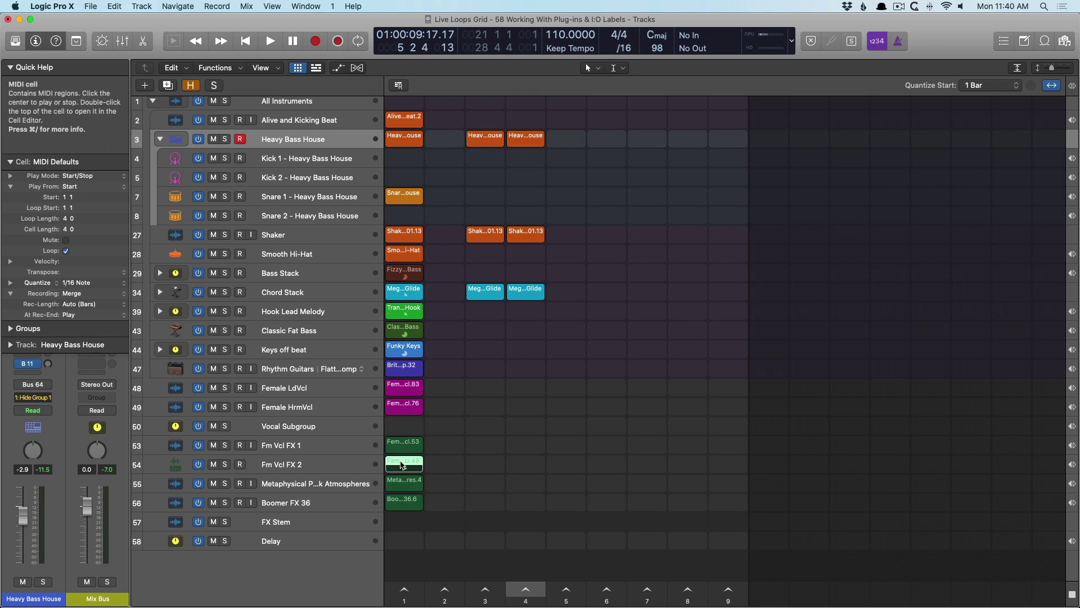
drag(403, 465, 526, 464)
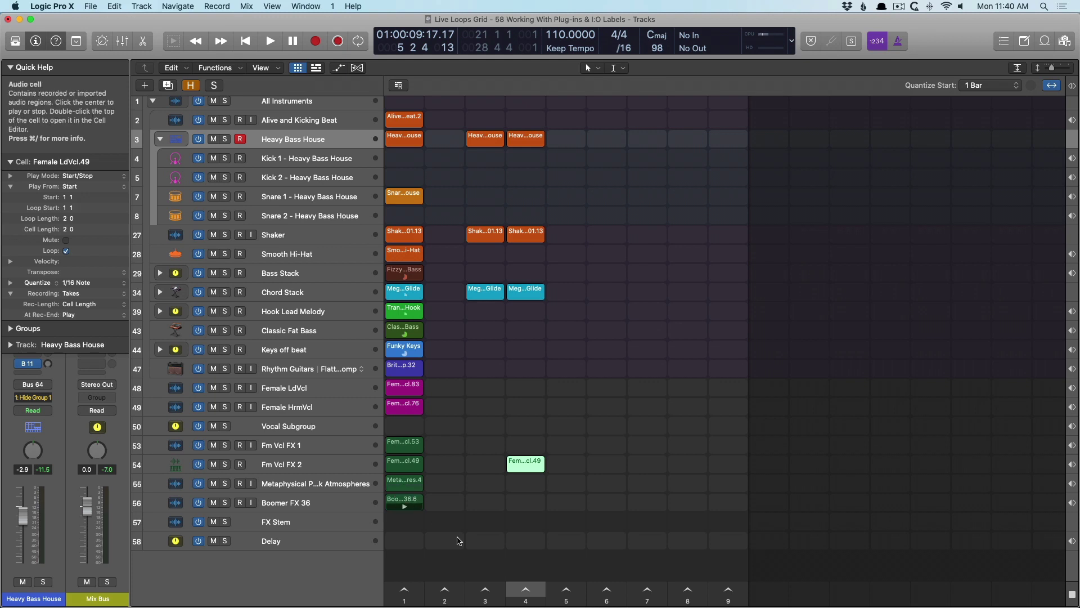
click(523, 588)
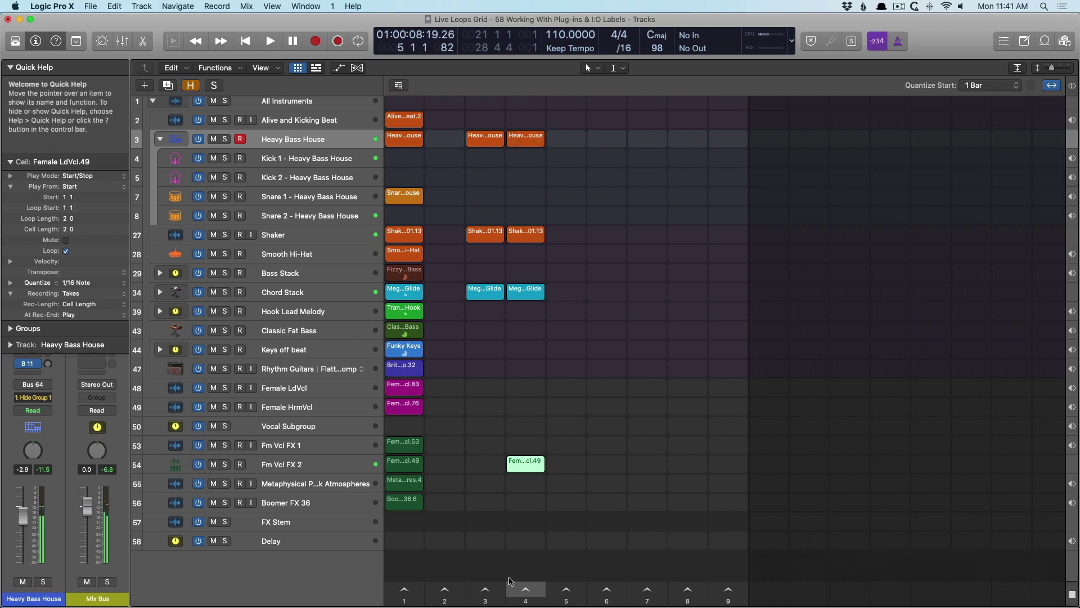
- Duplicate scene 4 as scene 5, add the Female LdVcl cell, and play scene 5
drag(525, 597, 565, 601)
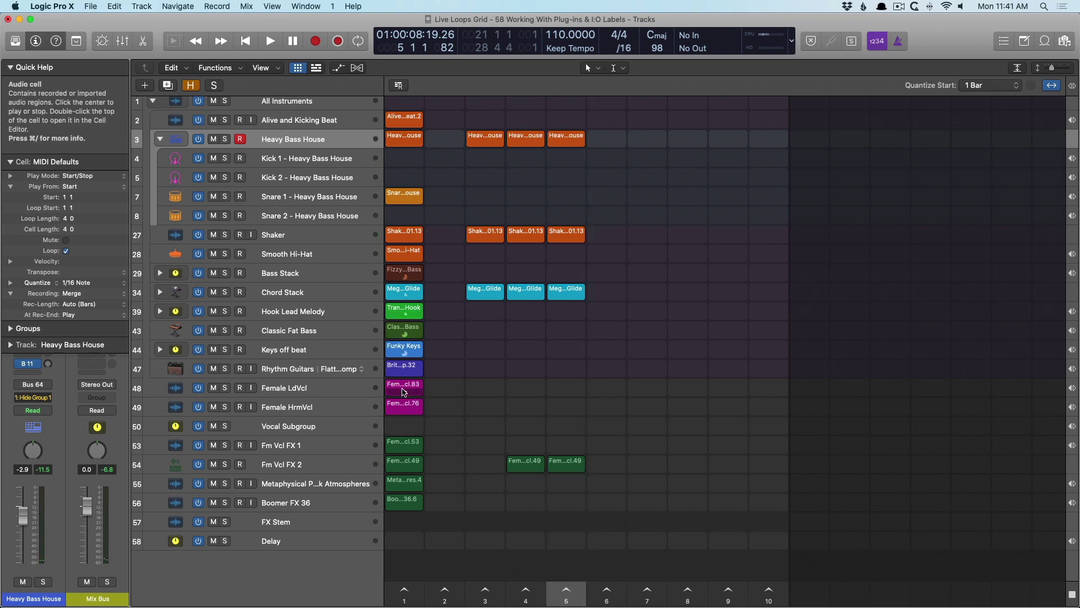
drag(389, 385, 556, 394)
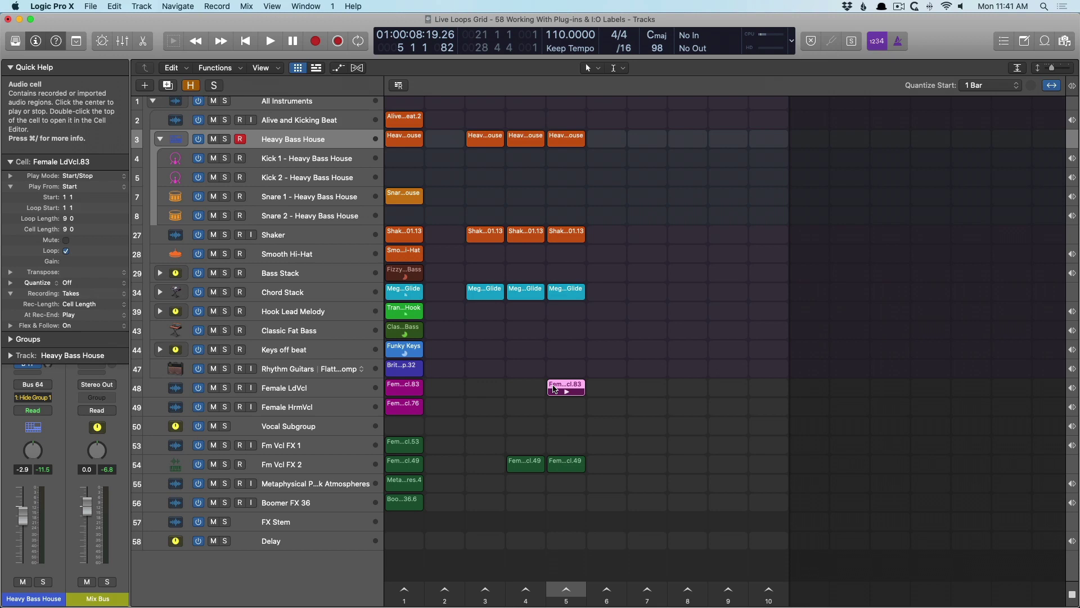
click(565, 590)
- In the waveform view, move the Female LdVcl loop end back to bar 5
key(e)
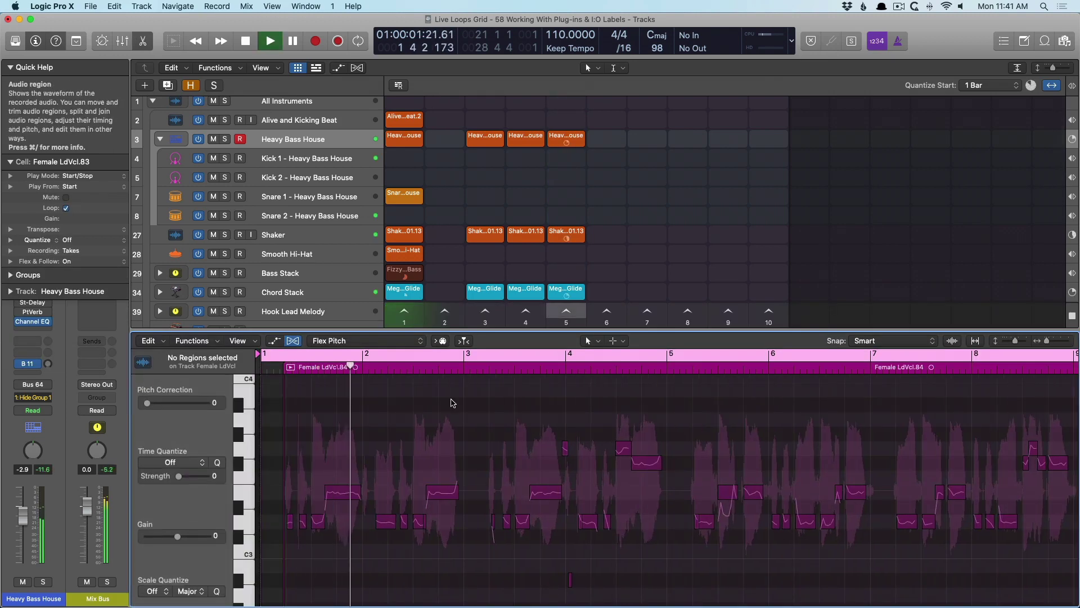
key(super+f)
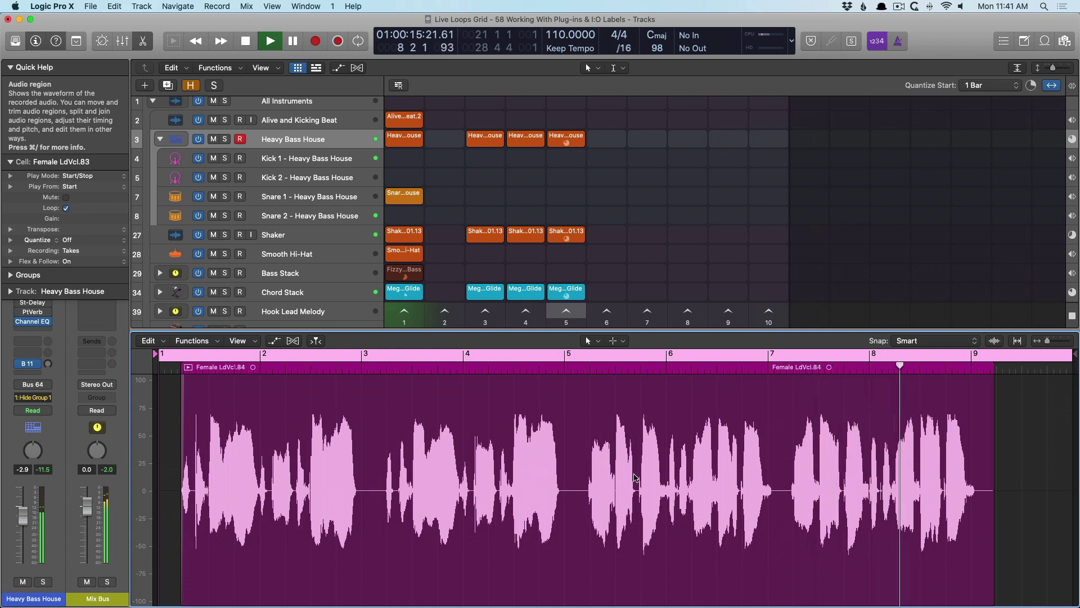
key(space)
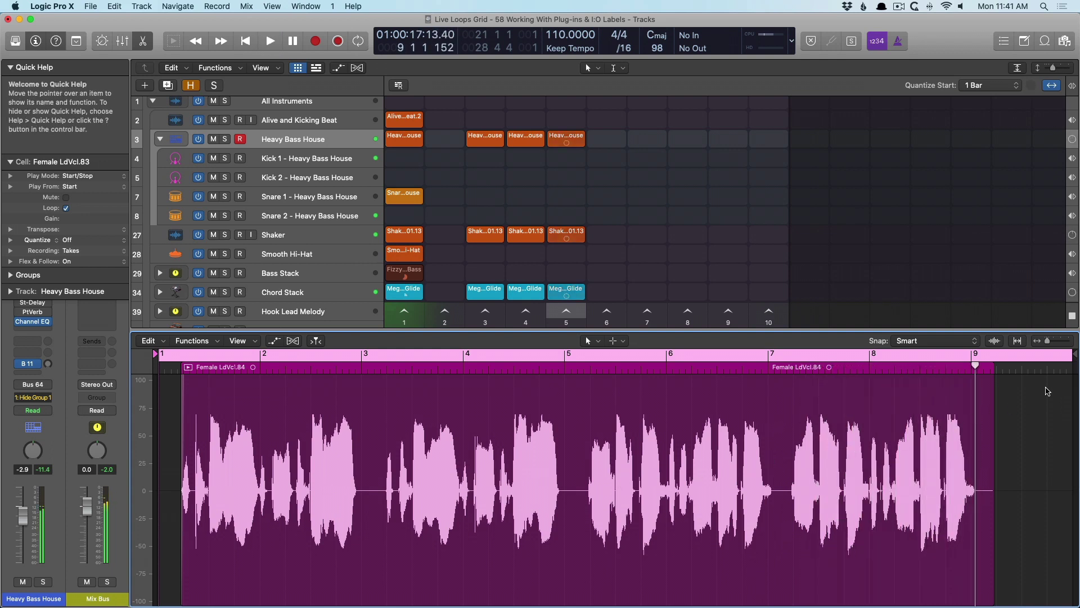
drag(1069, 353, 564, 403)
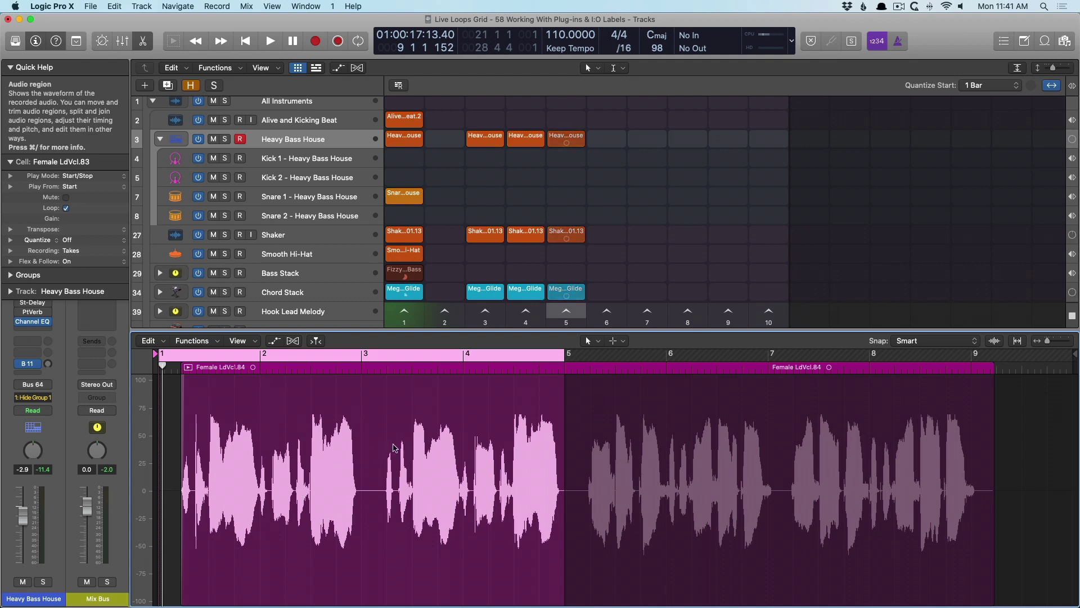
- Duplicate scene 5 as scene 6, add Snare 1 and Funky Keys cells, audition, then stop the grid
key(e)
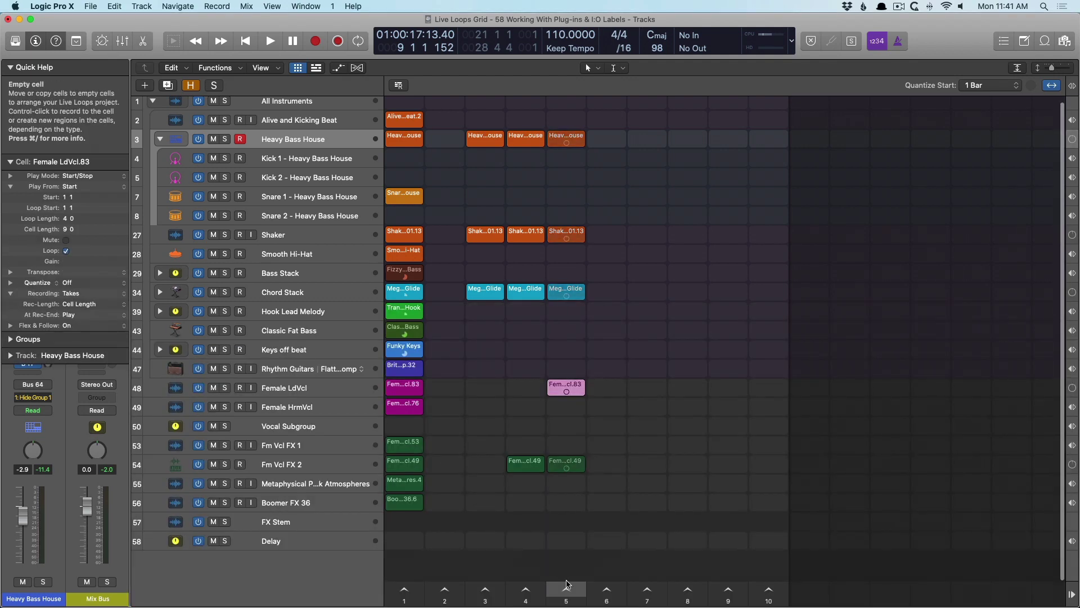
drag(566, 585, 607, 601)
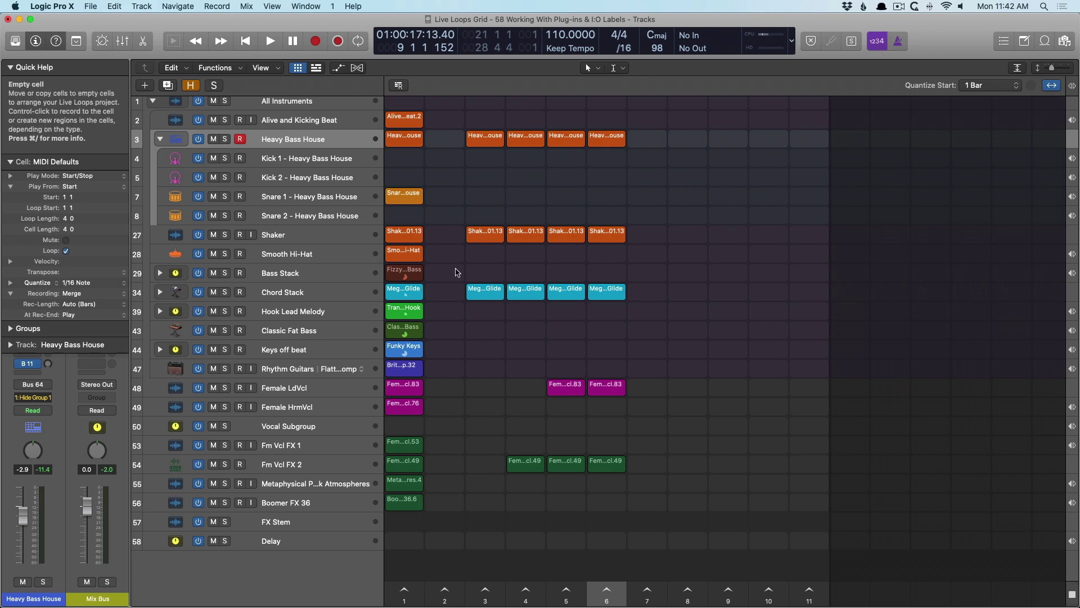
drag(403, 193, 607, 197)
click(607, 589)
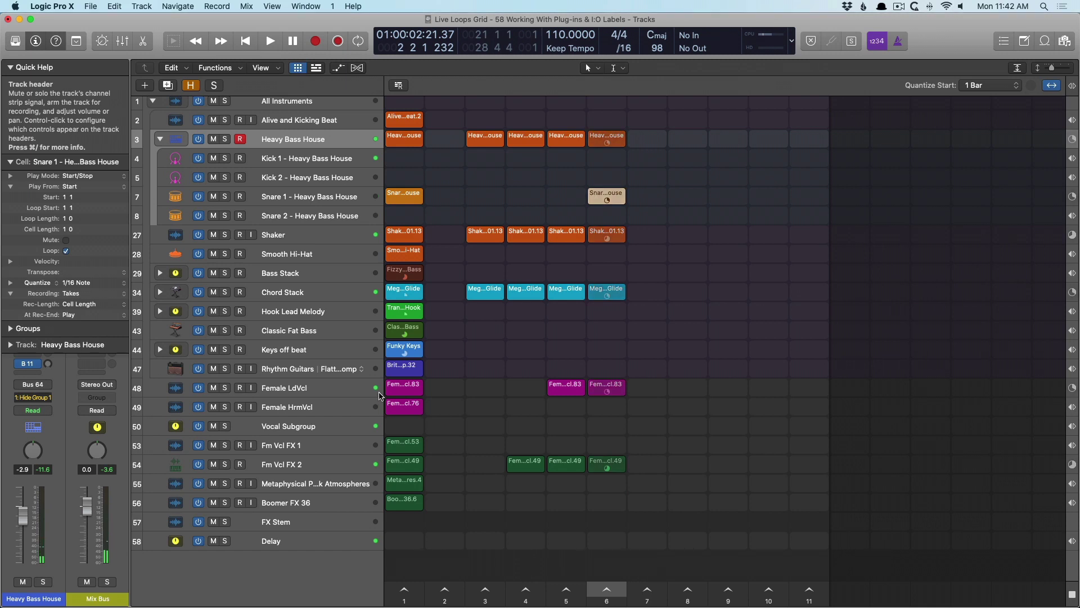
drag(408, 351, 608, 353)
click(607, 589)
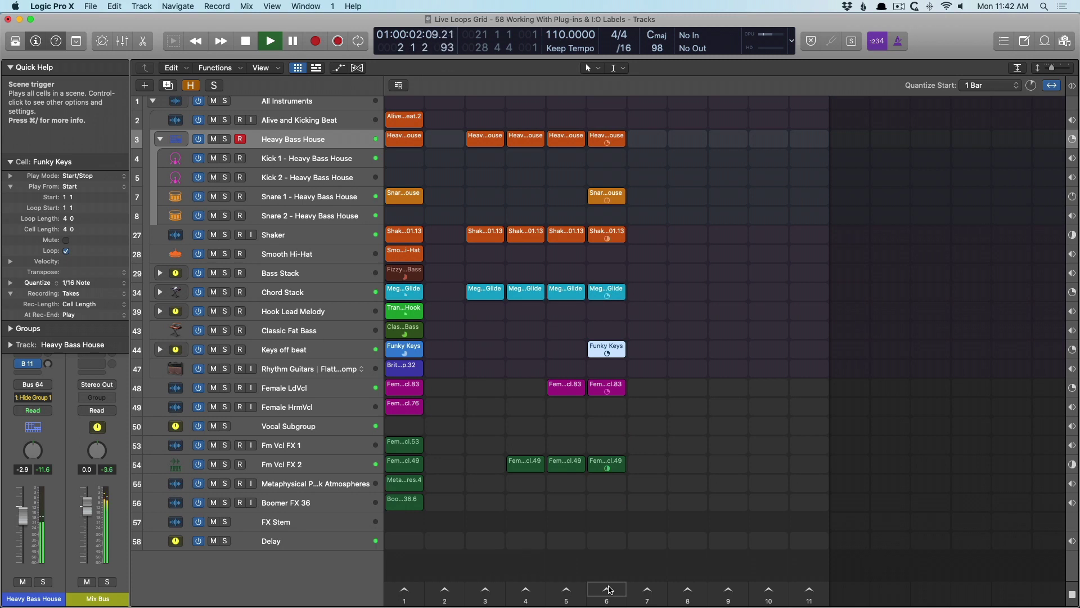
click(1071, 594)
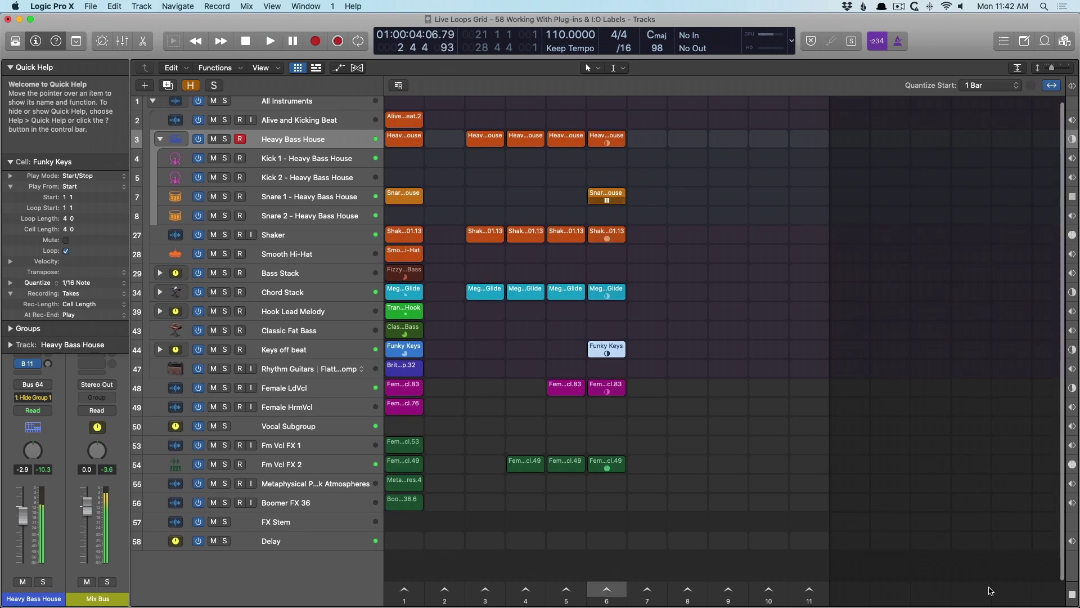
- Extend the scene 6 Snare 1 cell and region to bar 5, moving the snare roll into bar 4
click(614, 194)
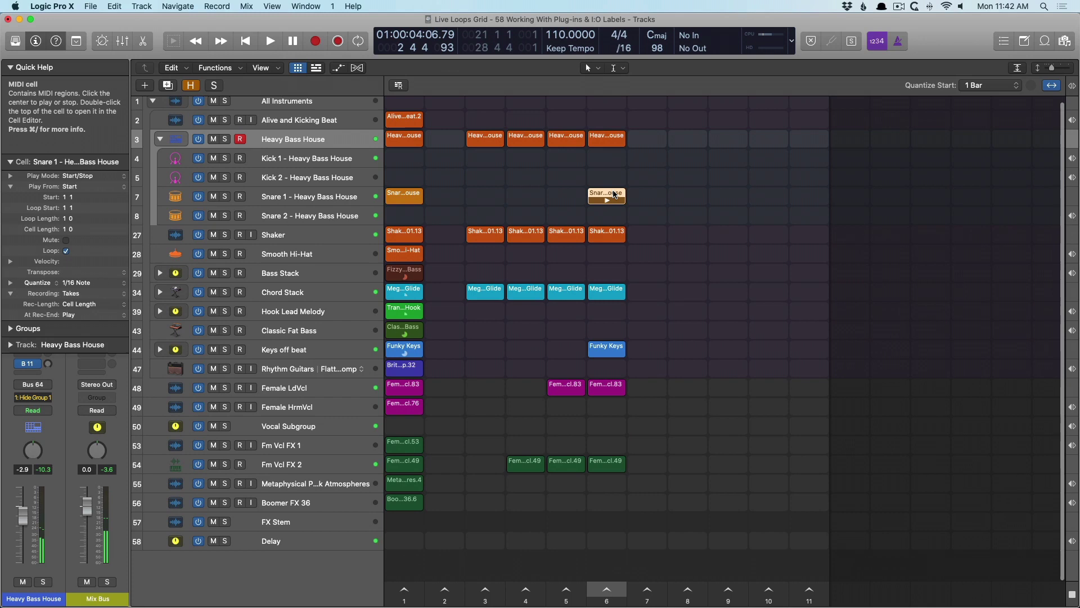
double_click(609, 194)
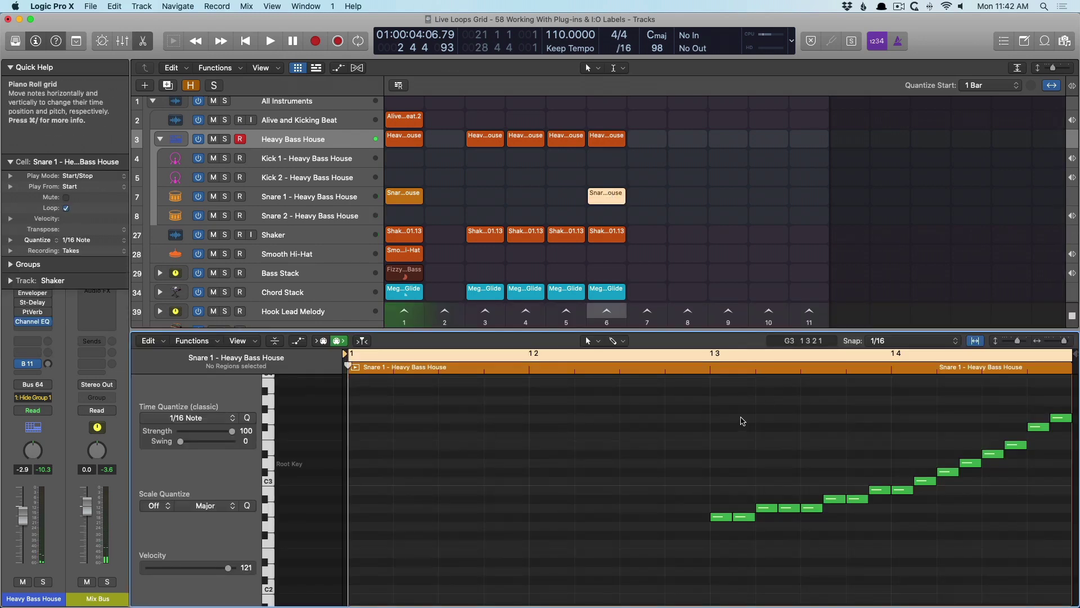
scroll(745, 421, down, 6)
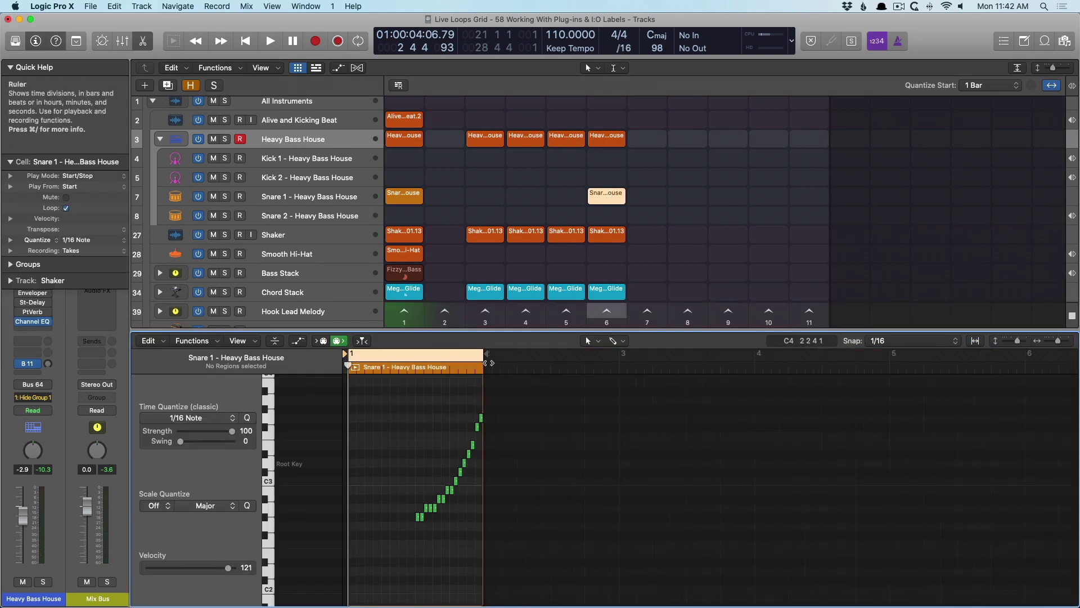
drag(482, 355, 891, 382)
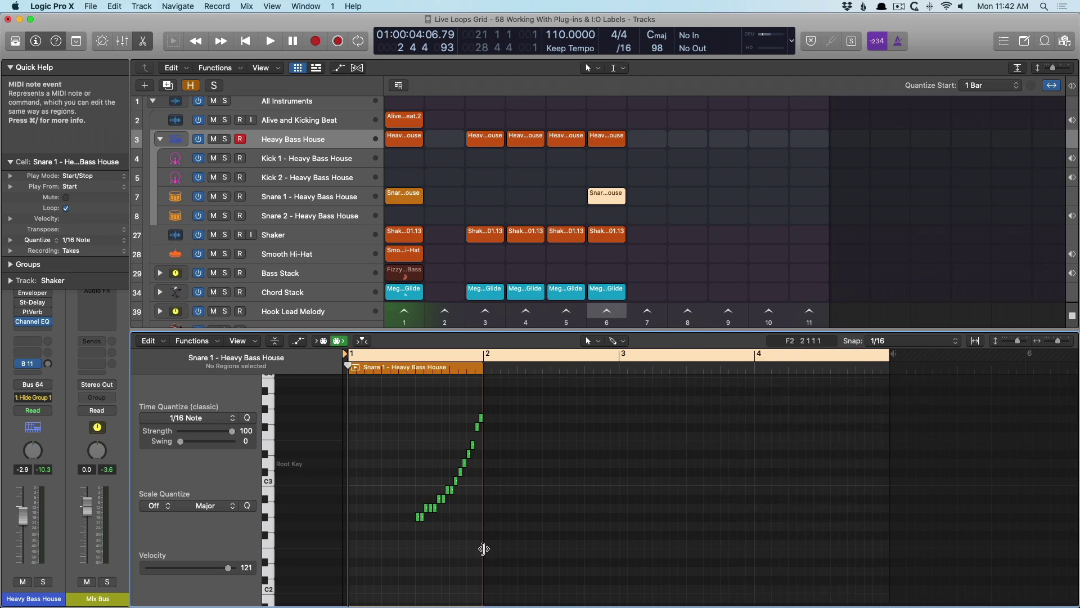
drag(482, 549, 885, 523)
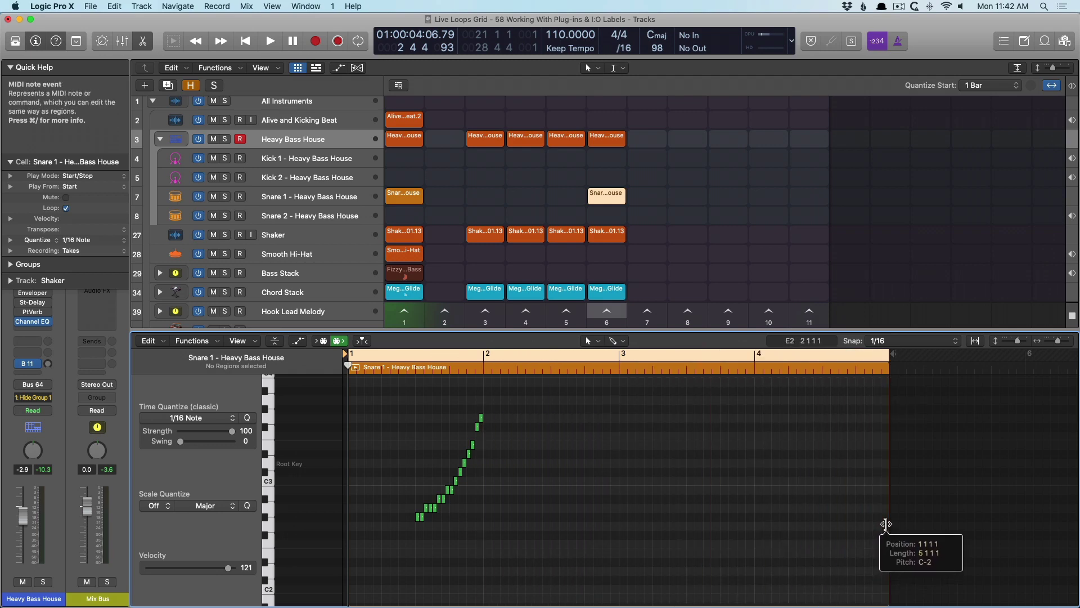
drag(529, 535, 378, 378)
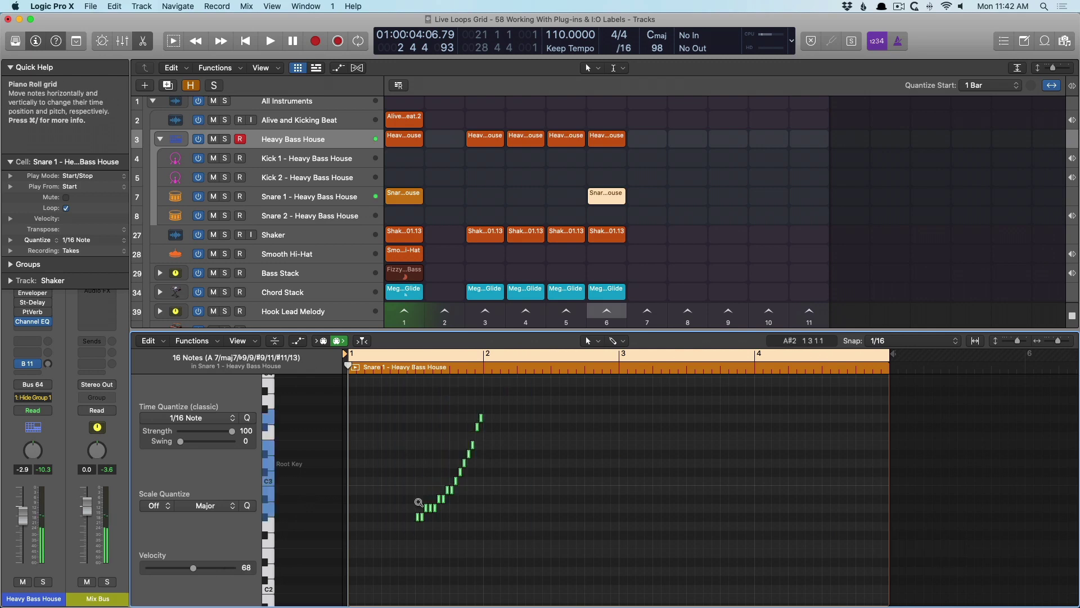
mouse_move(419, 518)
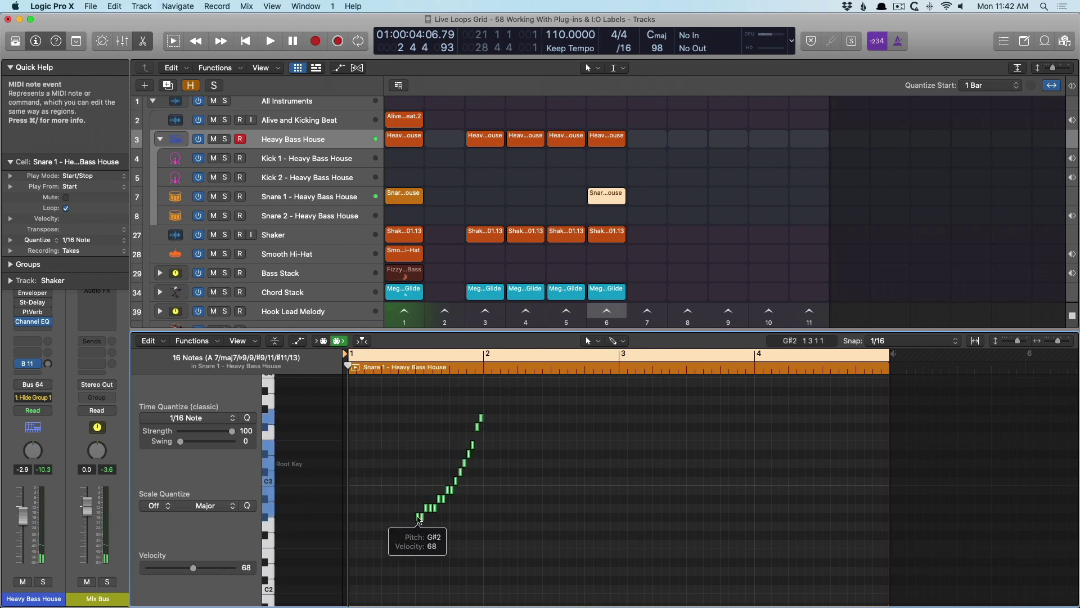
drag(419, 519, 824, 520)
- Play scene 6 to hear the moved snare roll, then stop and return to the grid
key(e)
click(618, 586)
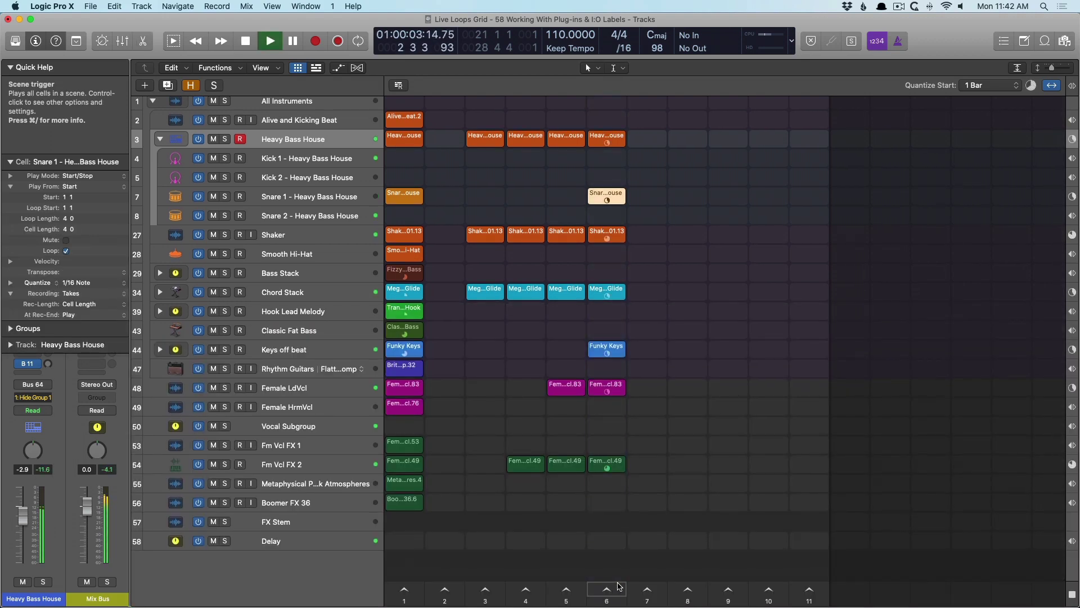
key(e)
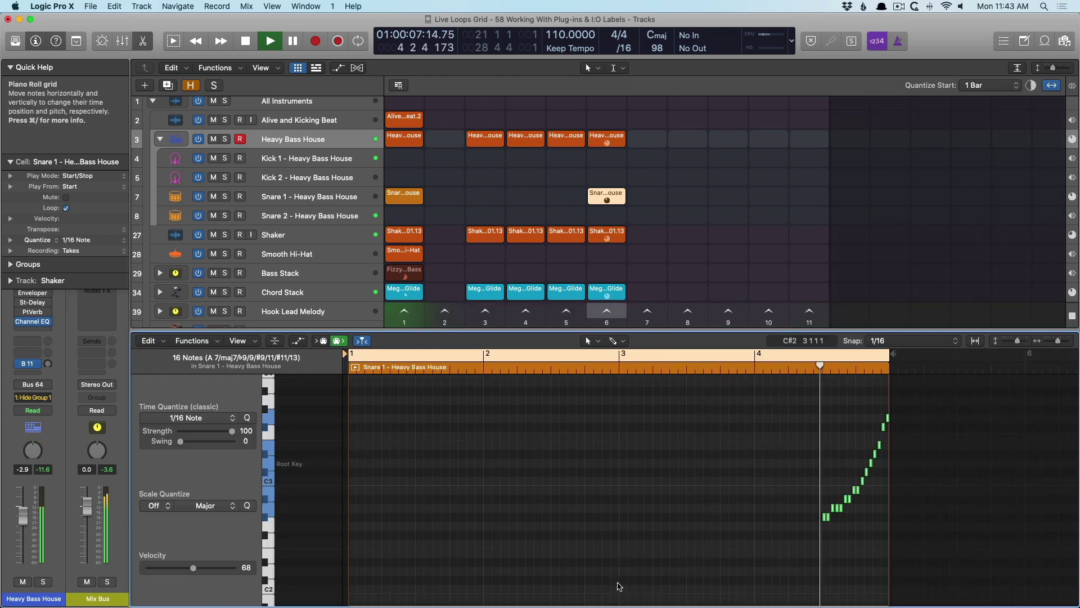
key(e)
key(space)
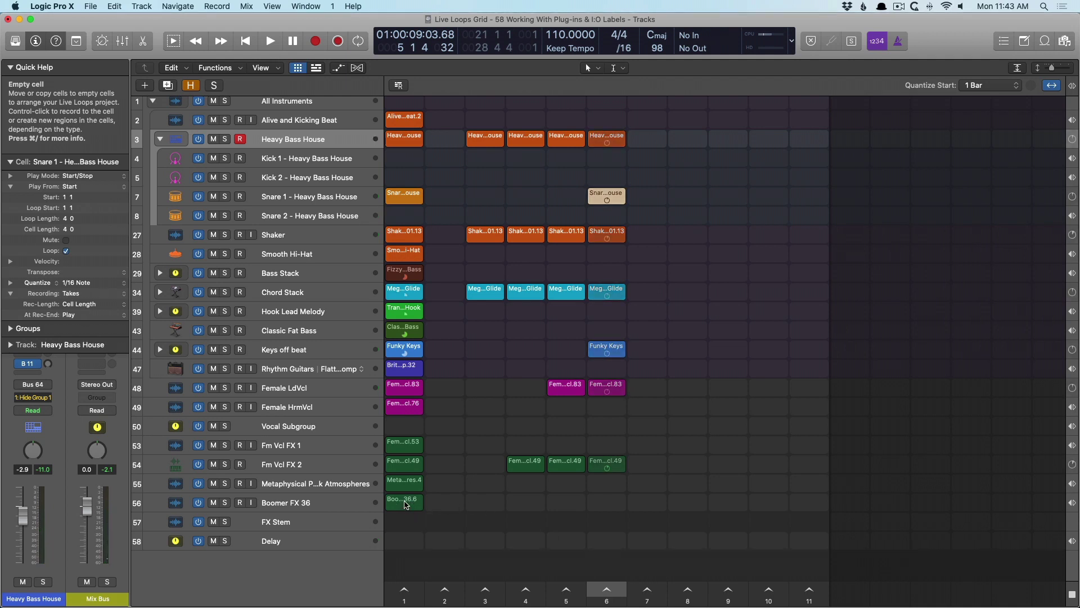
- Preview the Boomer FX 36 cell and copy it into scene 6
click(402, 502)
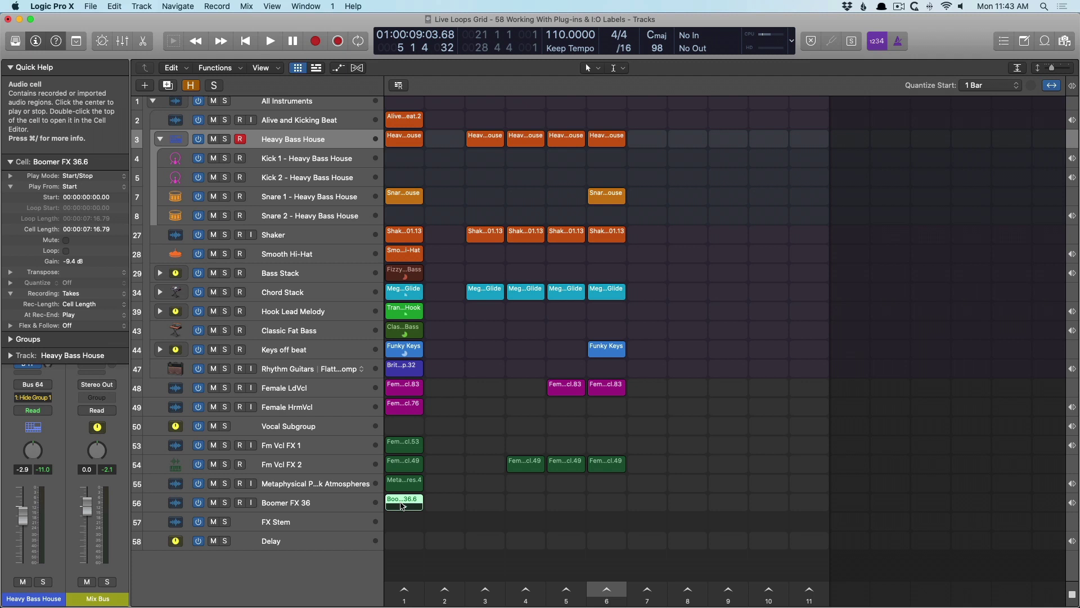
click(405, 507)
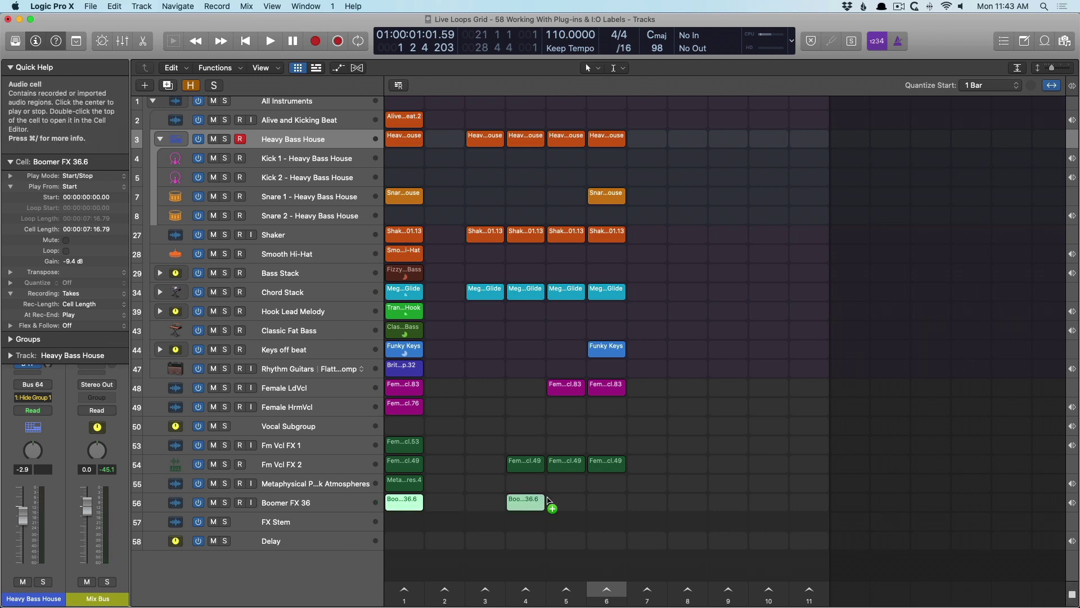
drag(548, 501, 611, 497)
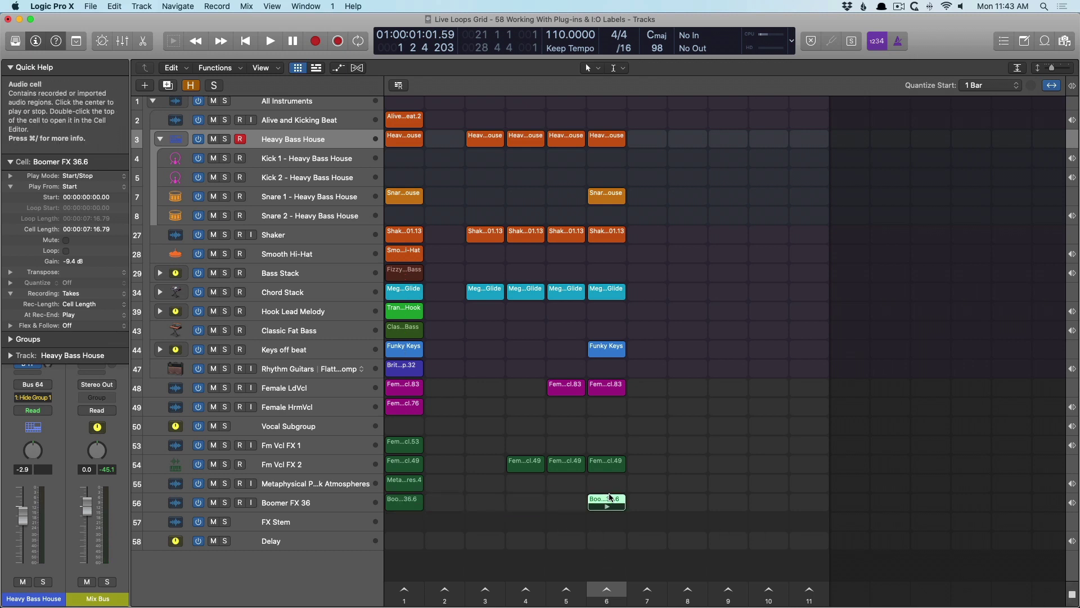
scroll(610, 498, up, 1)
- Set the scene 6 Boomer FX cell to Playback > Reverse and play scene 6
right_click(610, 498)
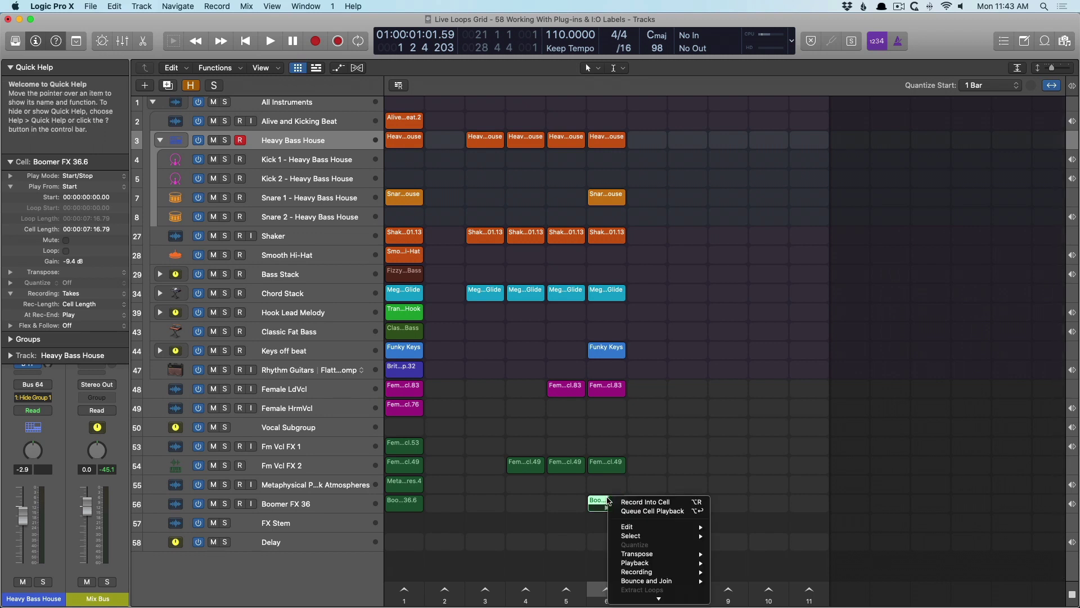
mouse_move(657, 563)
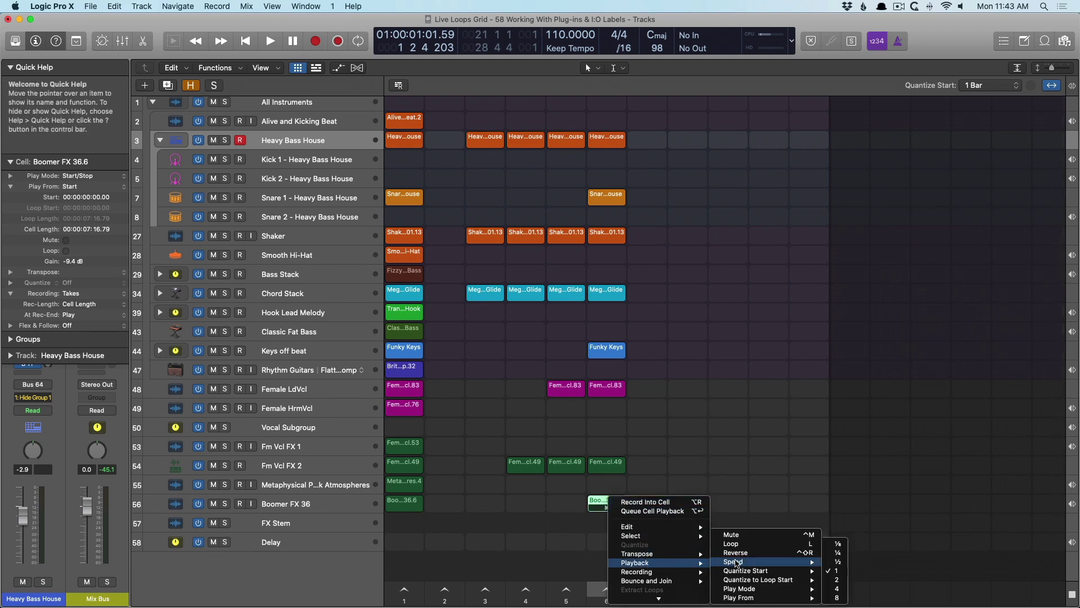
click(737, 553)
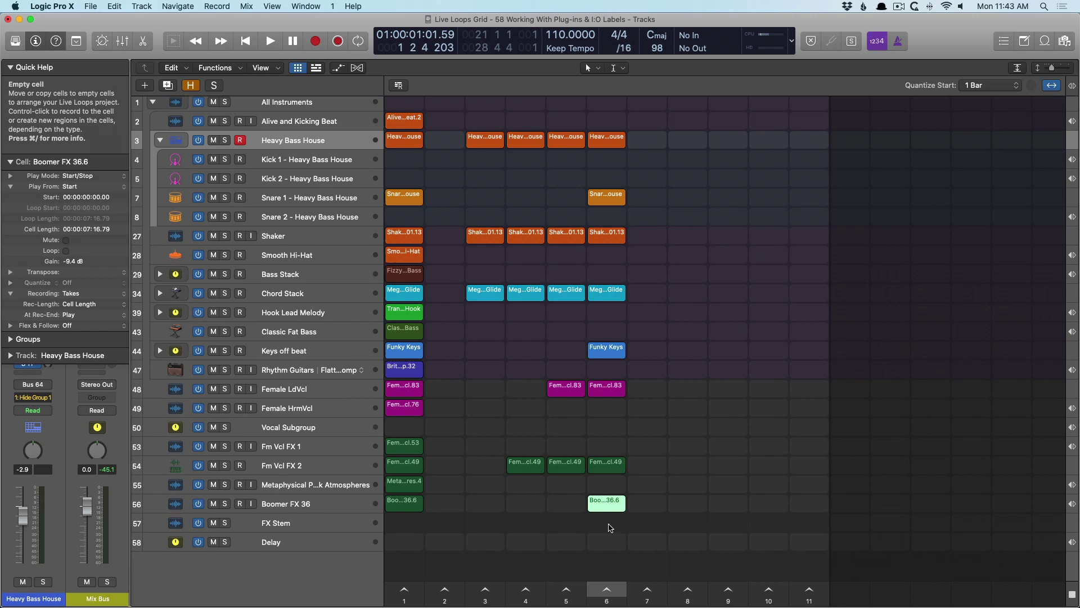
key(e)
key(e)
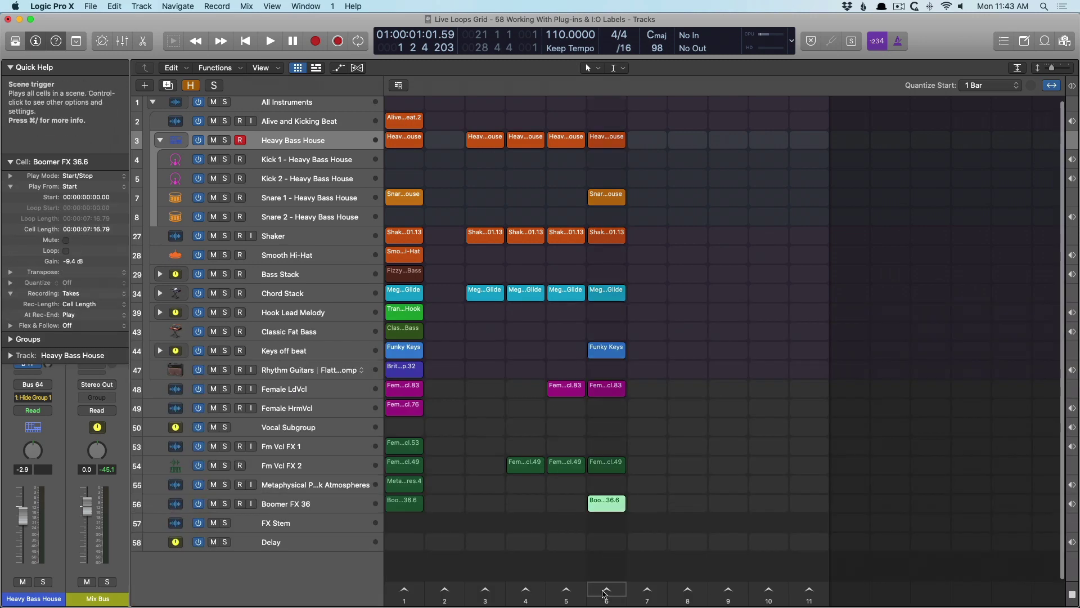
click(605, 590)
key(e)
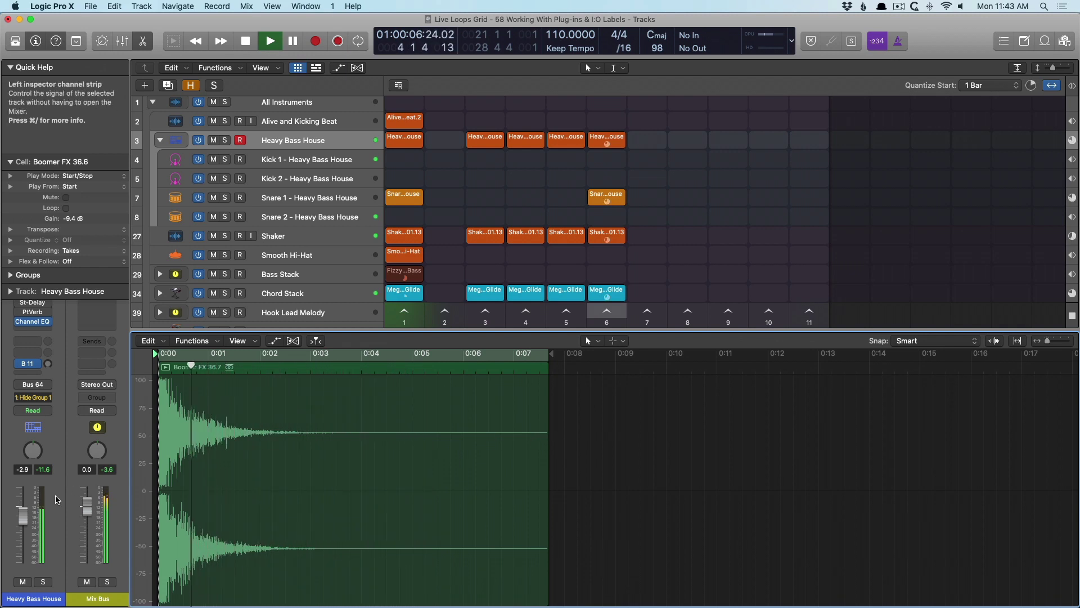
- Drag the Boomer FX cell end right so its length reads 00:00:08:15.50
key(space)
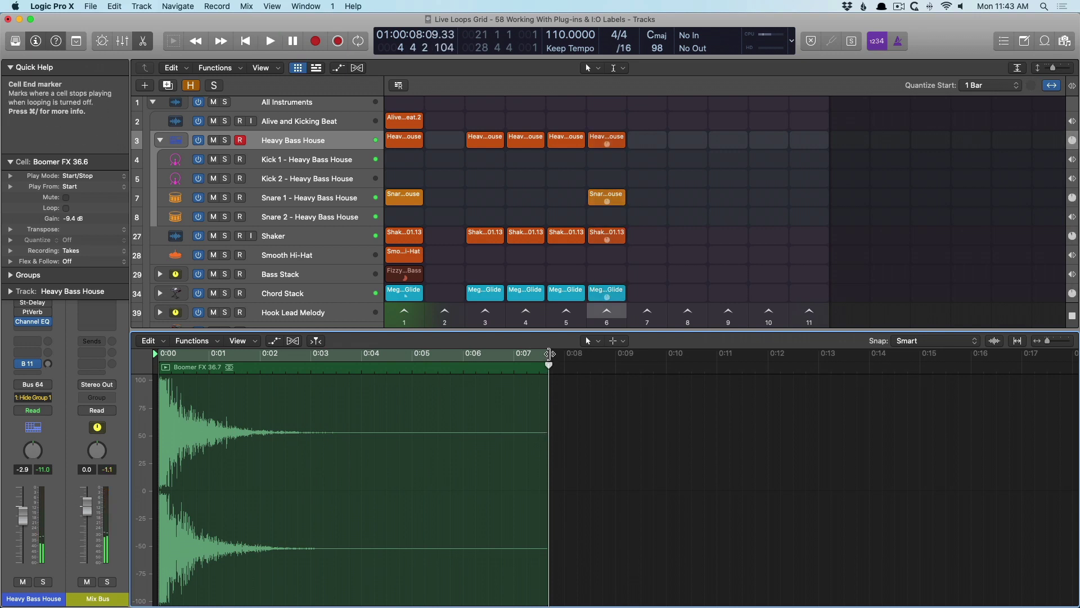
mouse_move(550, 354)
mouse_down()
mouse_move(644, 355)
mouse_move(595, 356)
mouse_up()
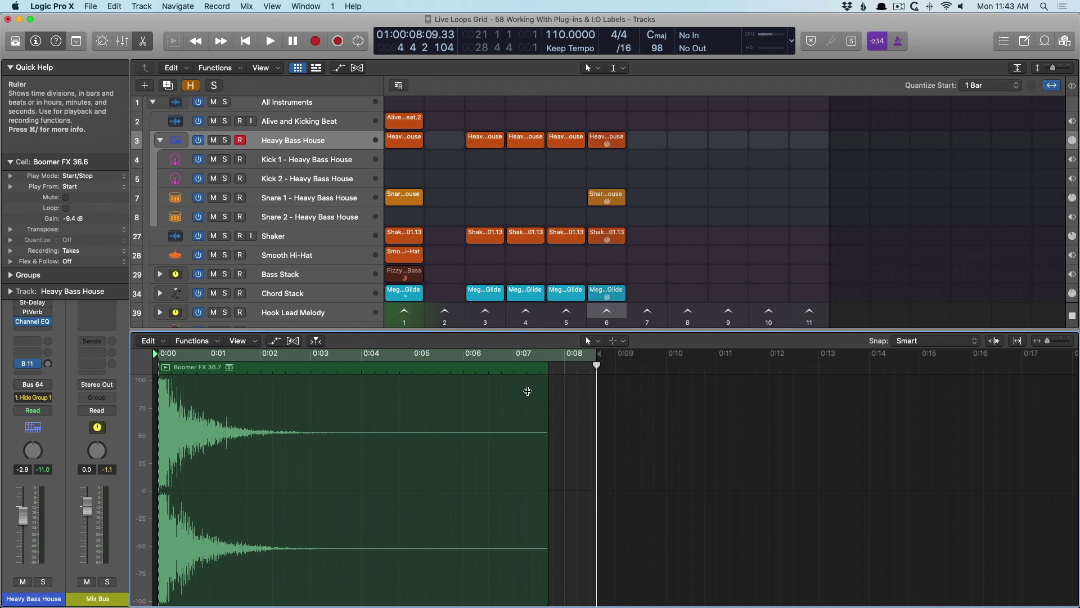
key(e)
- Replay scene 6 with the Boomer FX 36 track selected, then stop and close the editor
key(space)
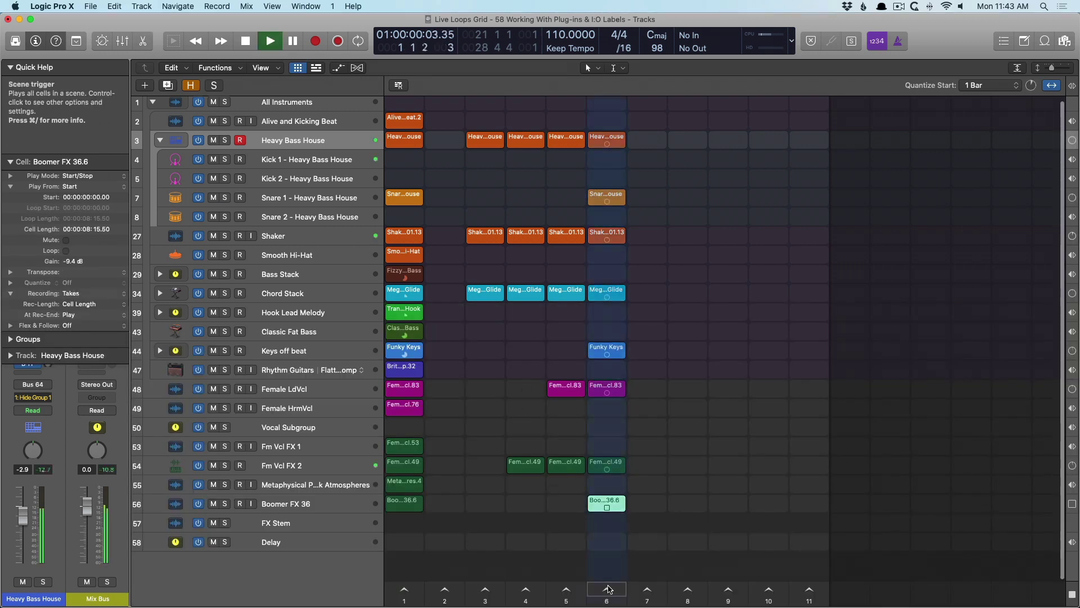
click(304, 501)
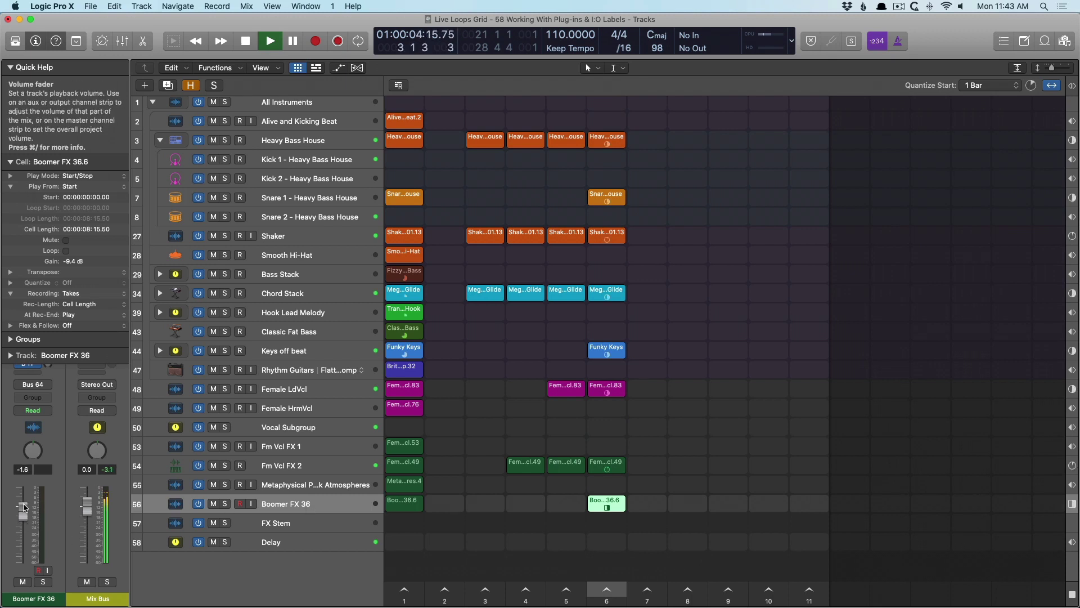
key(e)
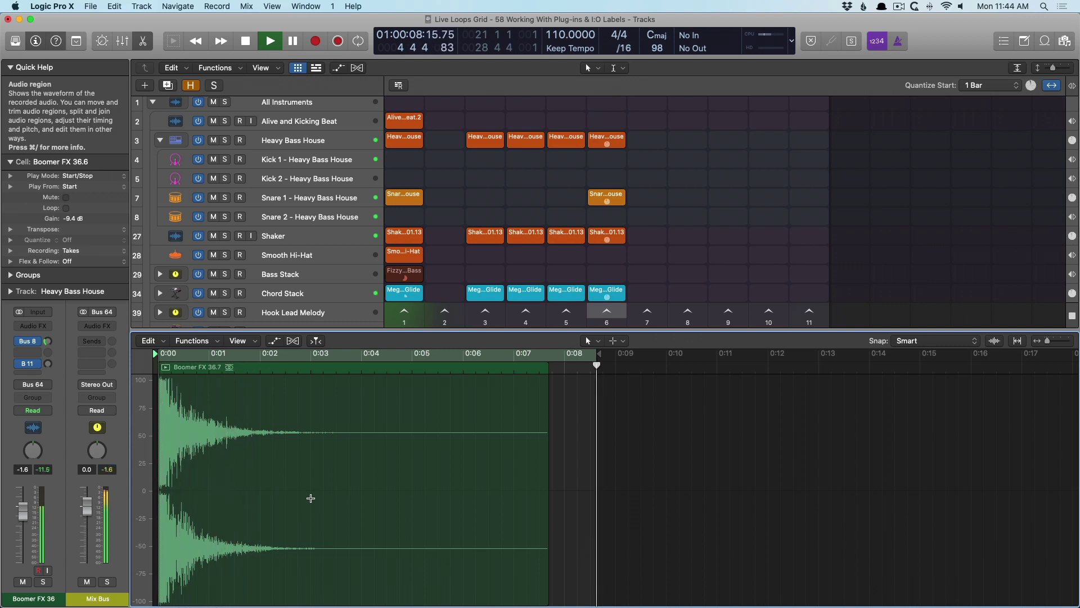
key(space)
key(e)
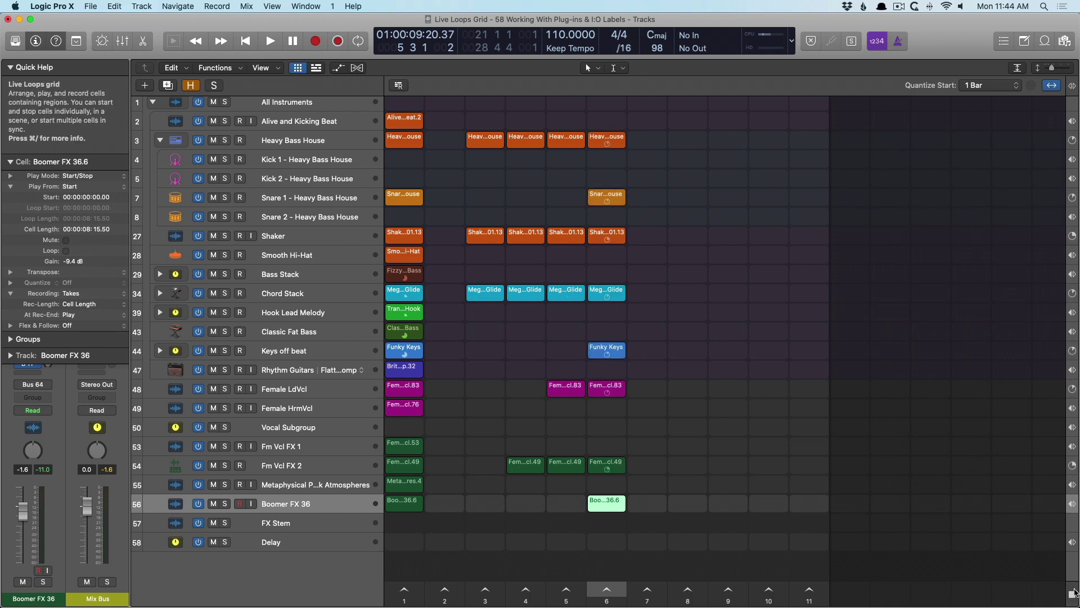
- Copy Heavy Bass House, Megapoly Glide, Shaker, Smooth Hi-Hat, Fizzy Layered Bass, Classic Fat Bass and Trancy Hook into scene 7
drag(404, 139, 641, 145)
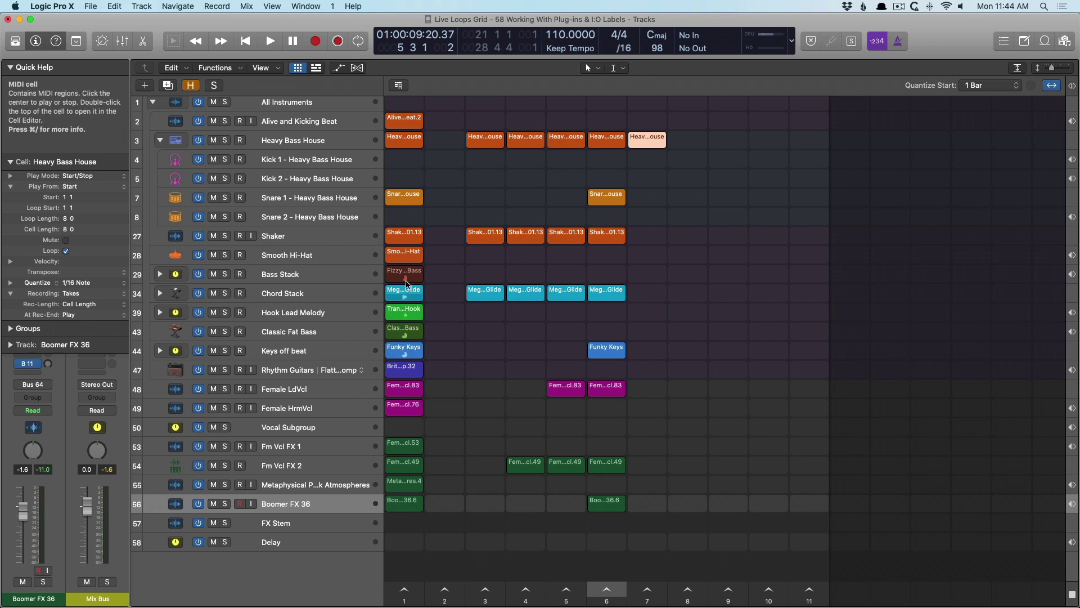
drag(406, 292, 648, 290)
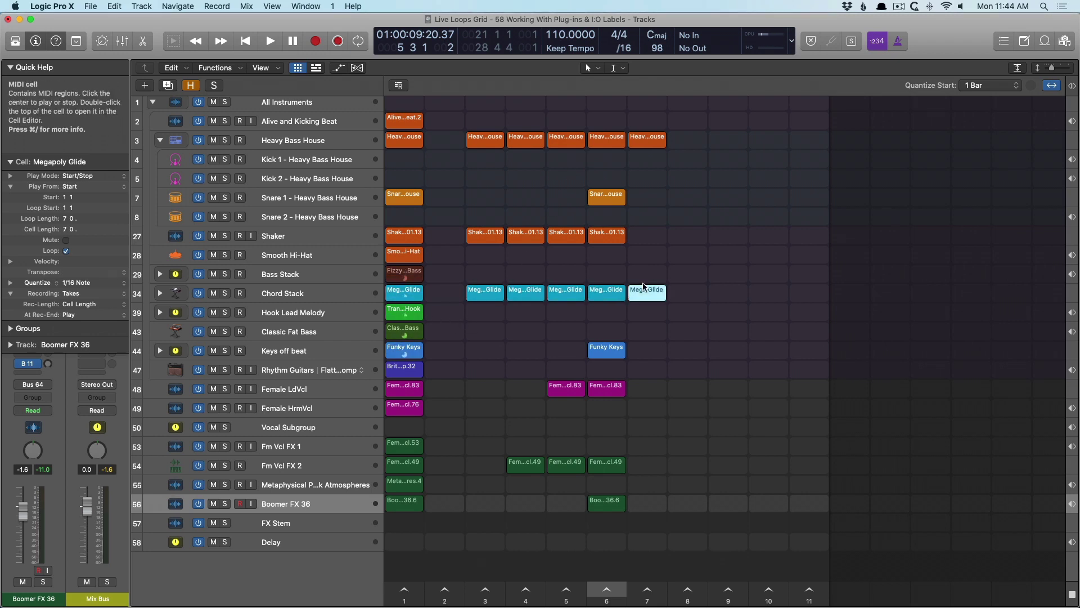
click(413, 232)
shift+click(412, 253)
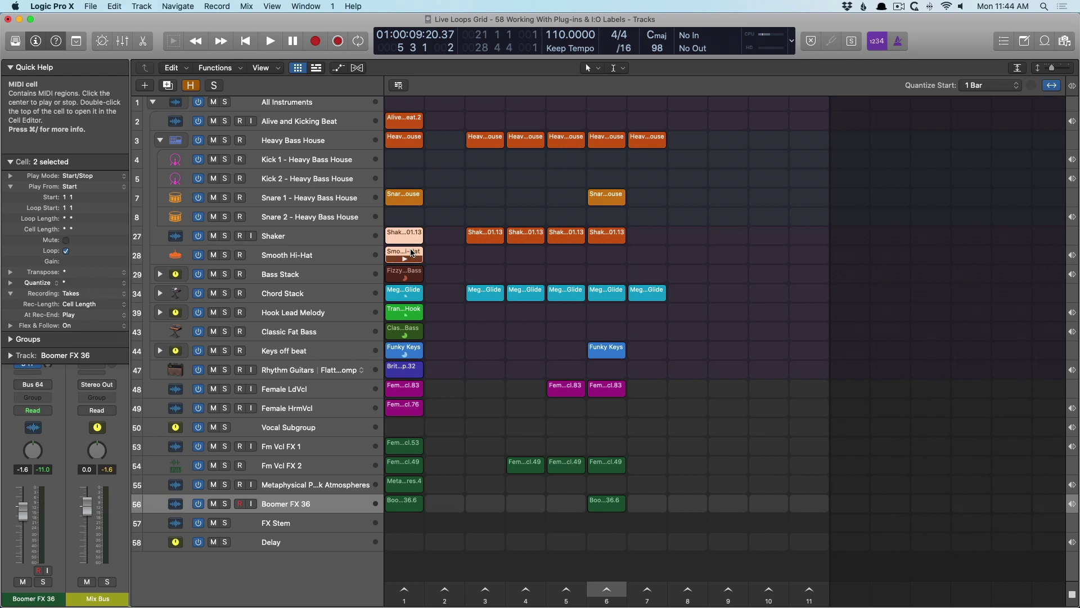
drag(418, 253, 642, 253)
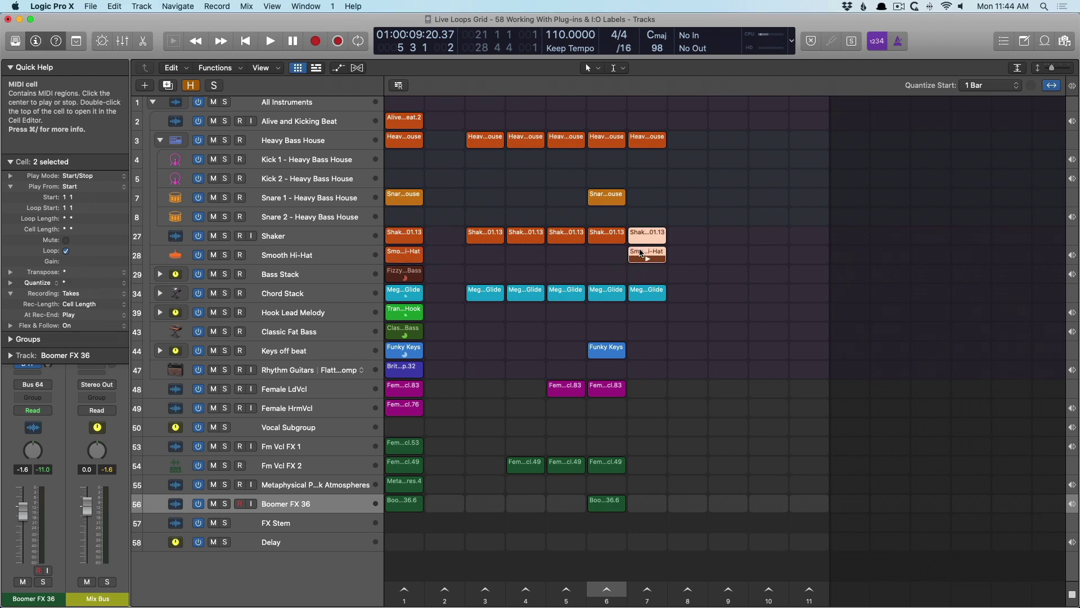
drag(405, 273, 647, 275)
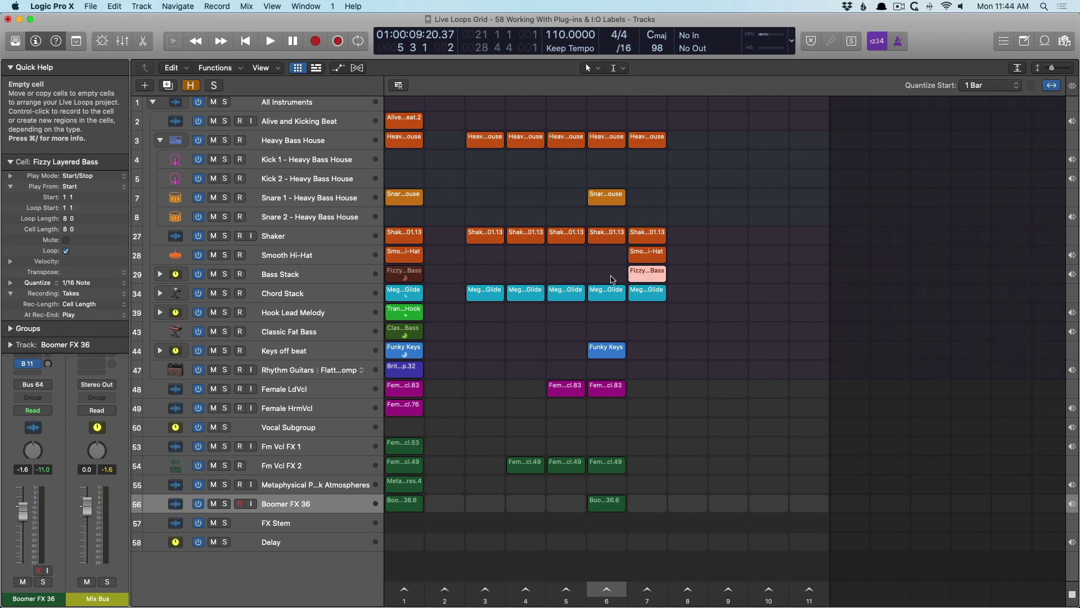
drag(397, 330, 646, 336)
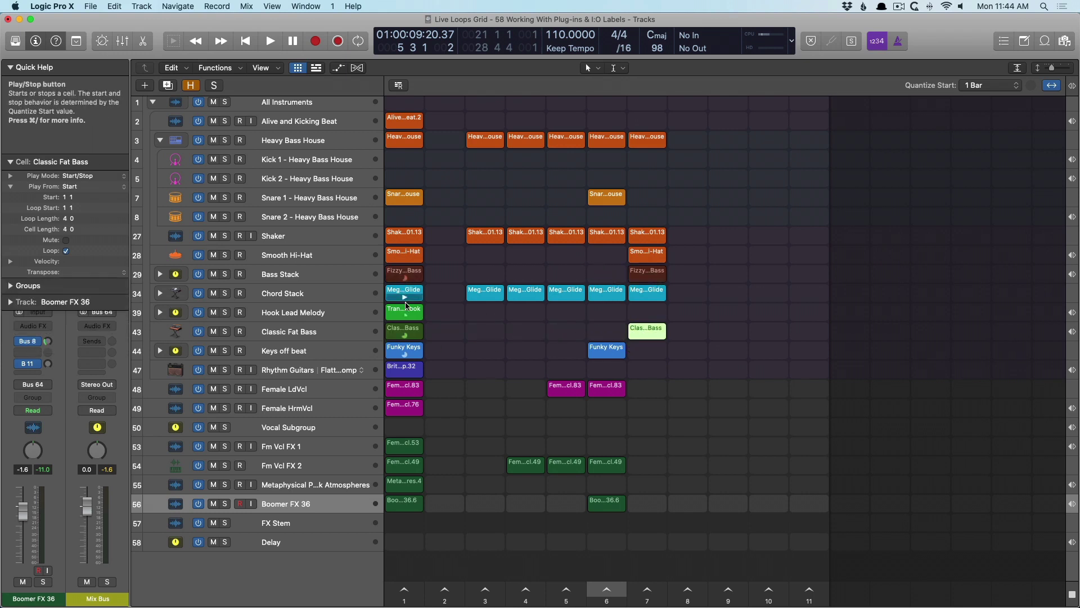
drag(404, 311, 652, 313)
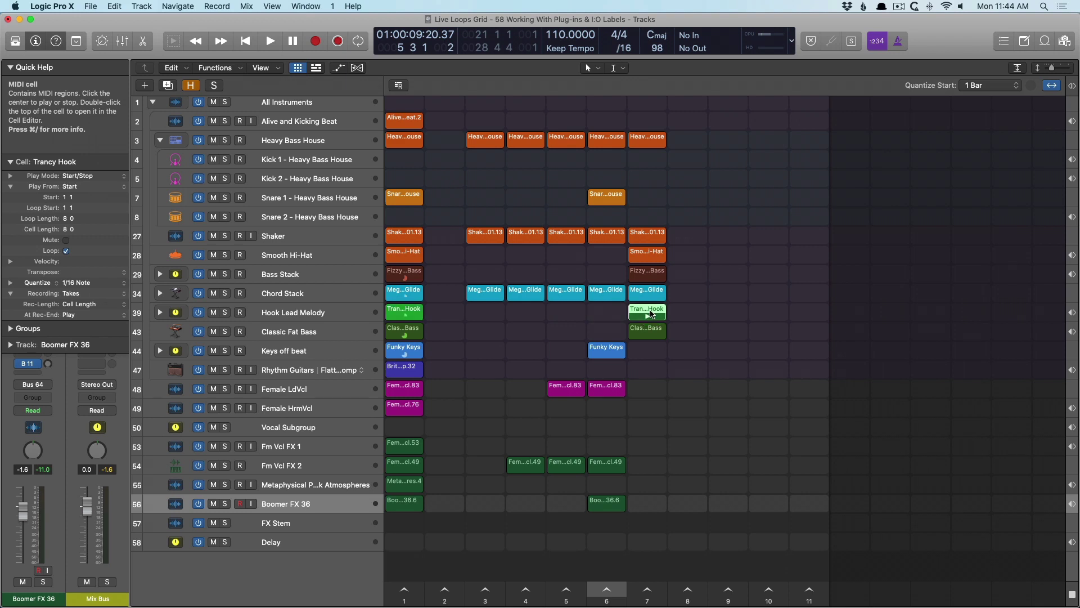
- Add the scene 6 vocal FX and Boomer FX 36.6 cells to scene 7, audition, then stop the grid
drag(591, 462, 648, 466)
click(648, 589)
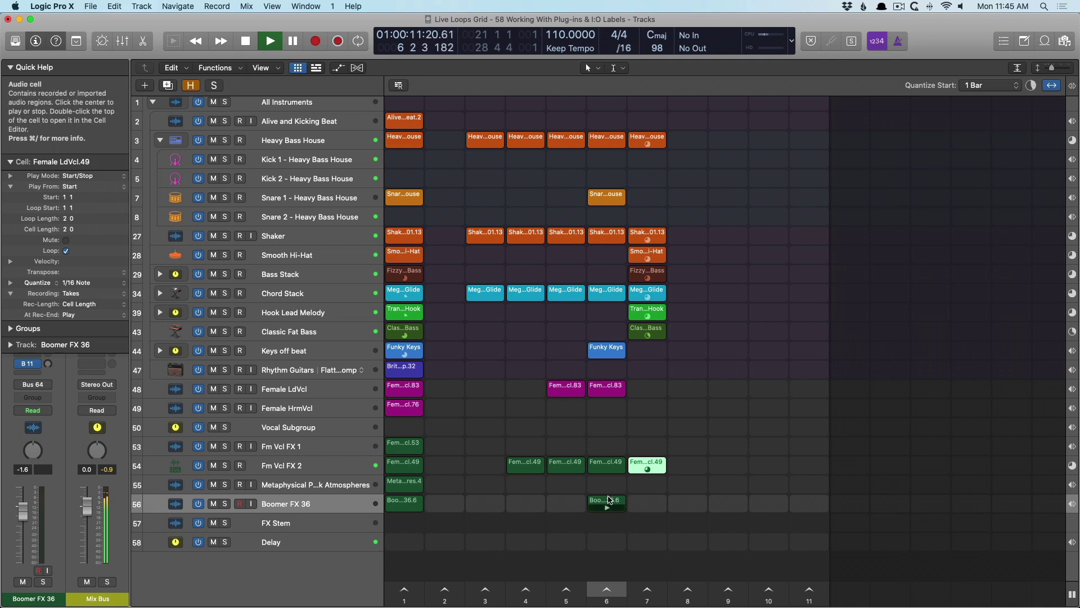
drag(610, 499, 647, 503)
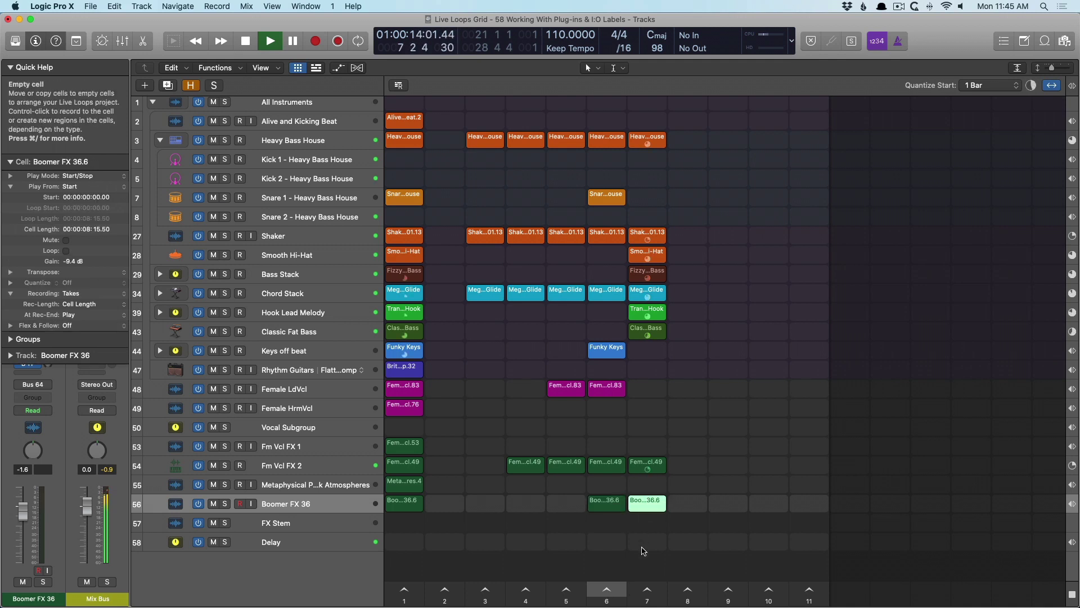
key(space)
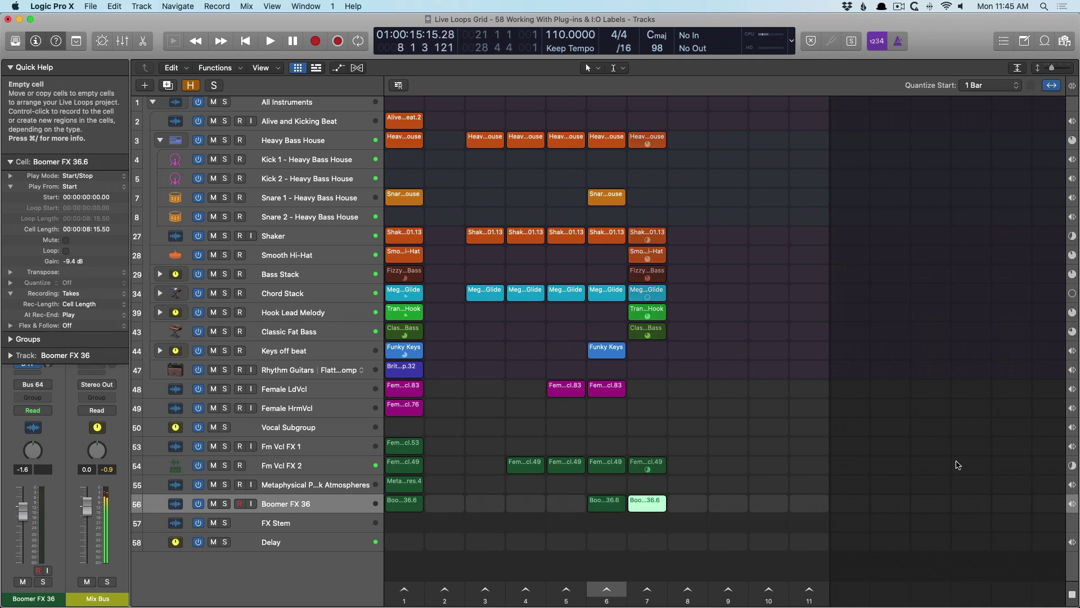
click(1071, 595)
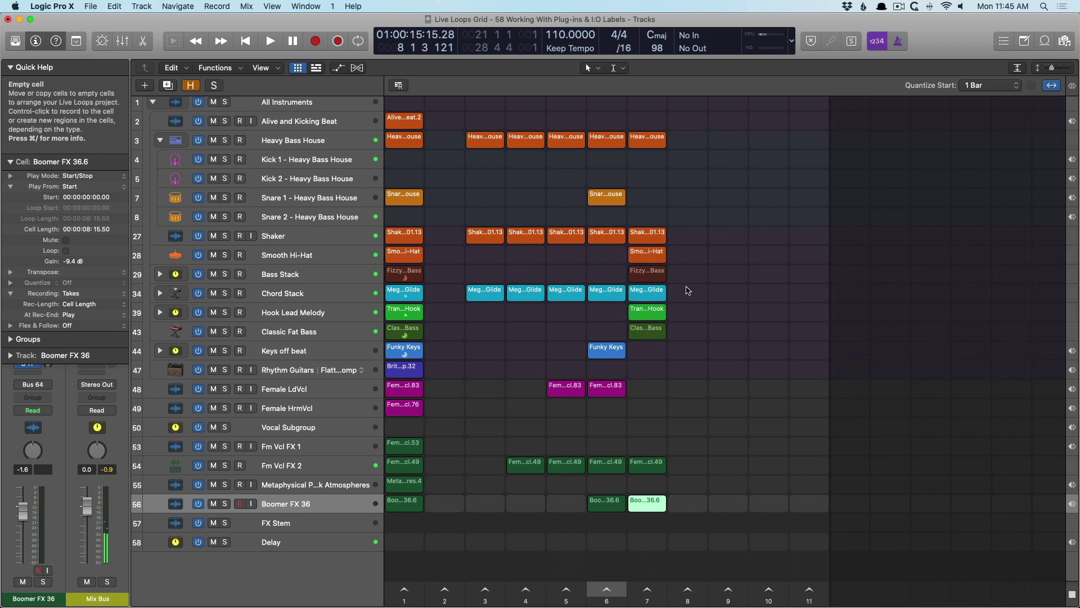
click(650, 253)
- Shorten the scene 7 Smooth Hi-Hat loop to end at bar 5, then audition scene 7
double_click(655, 252)
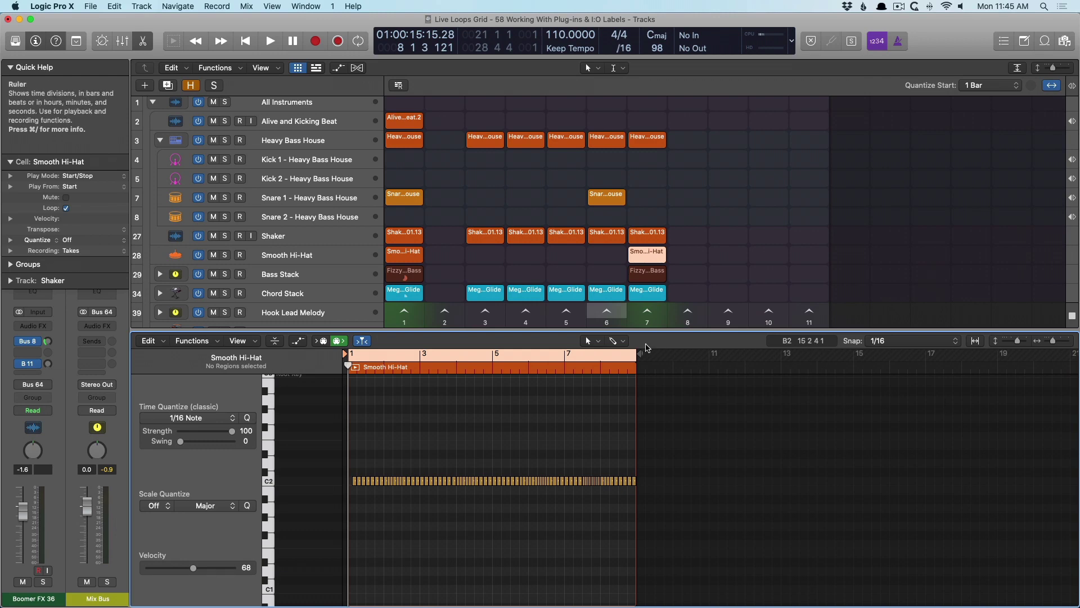
drag(636, 357, 492, 363)
key(e)
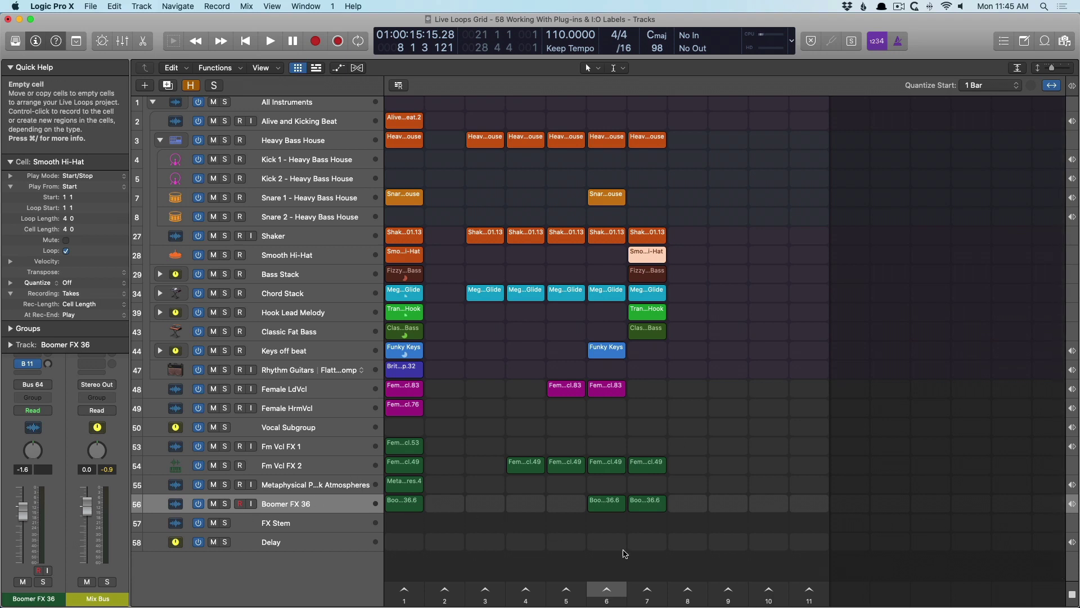
click(648, 590)
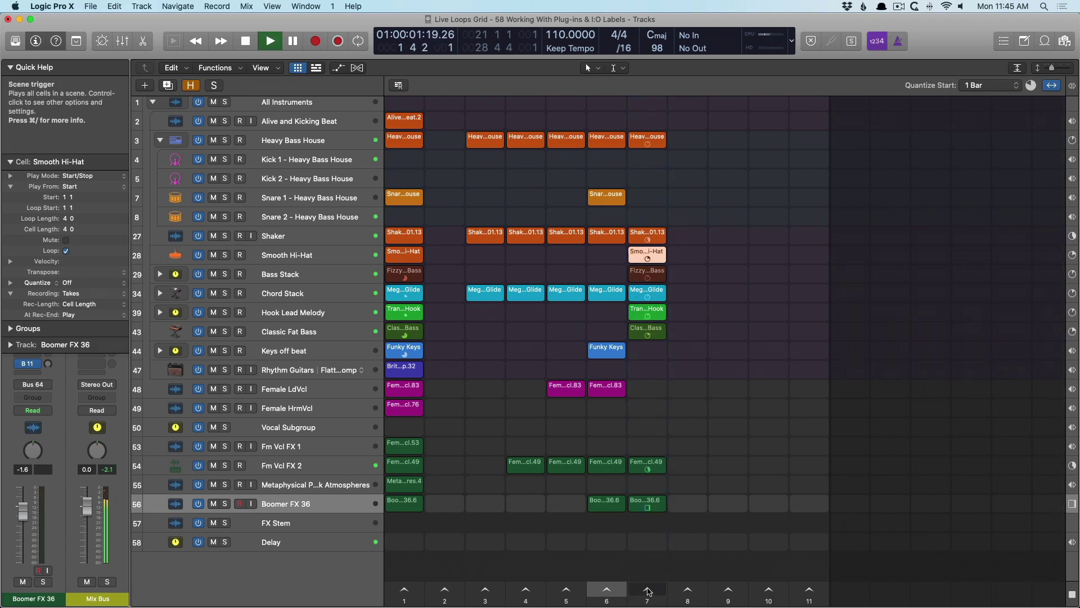
key(space)
- Turn off Reverse playback on the scene 7 Boomer FX cell and play scene 7 again
click(645, 501)
right_click(645, 502)
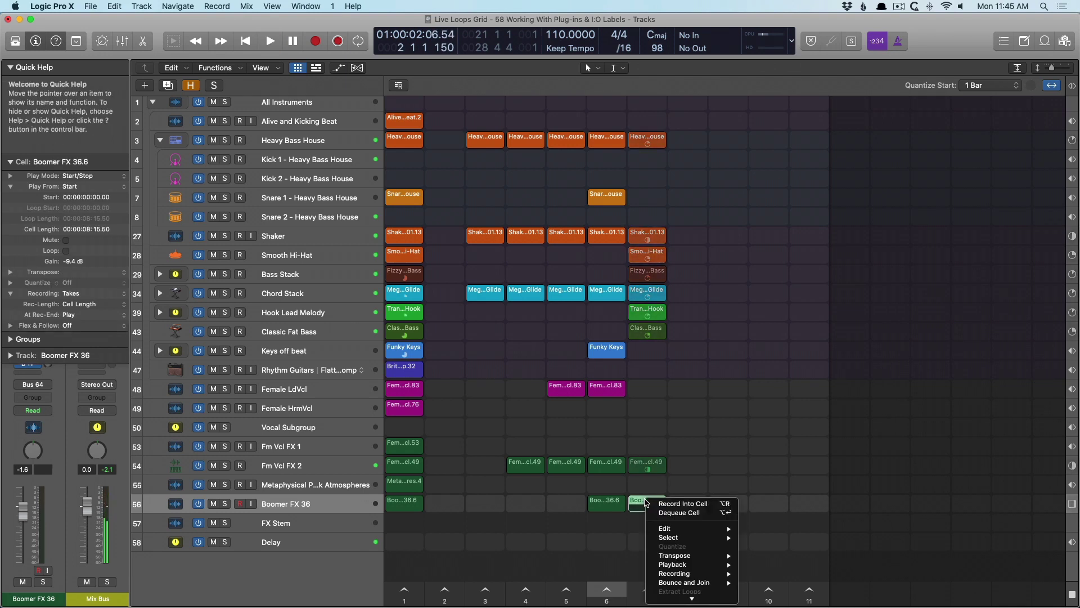
mouse_move(709, 552)
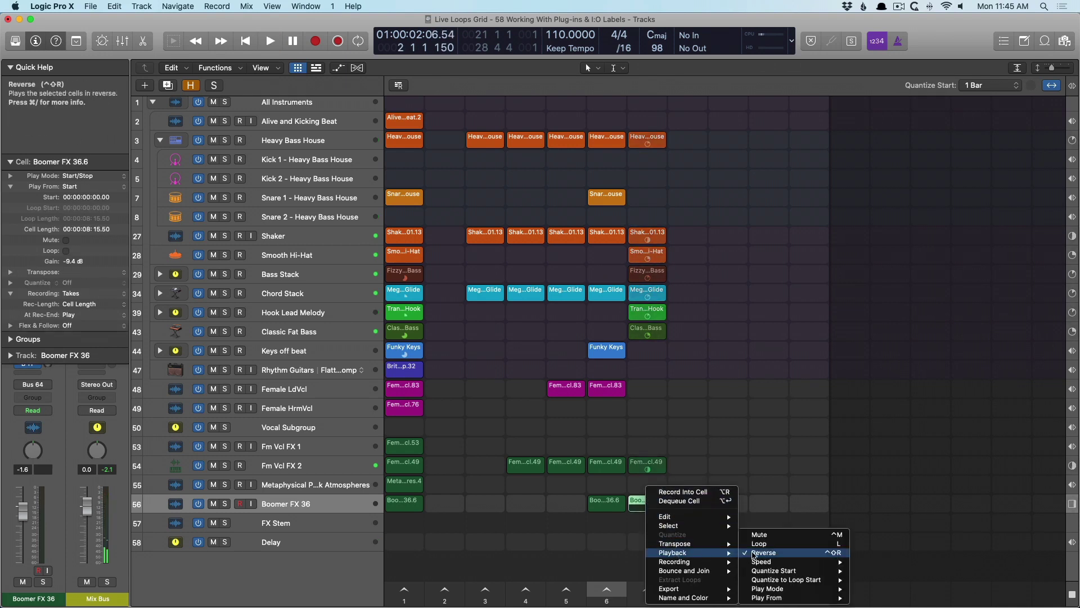
click(753, 554)
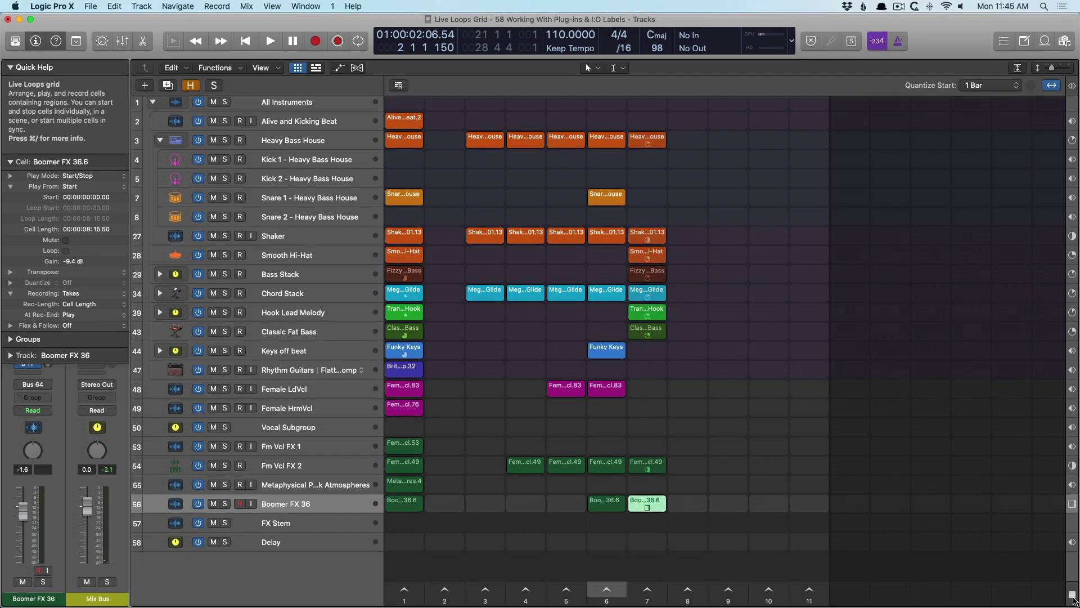
click(648, 588)
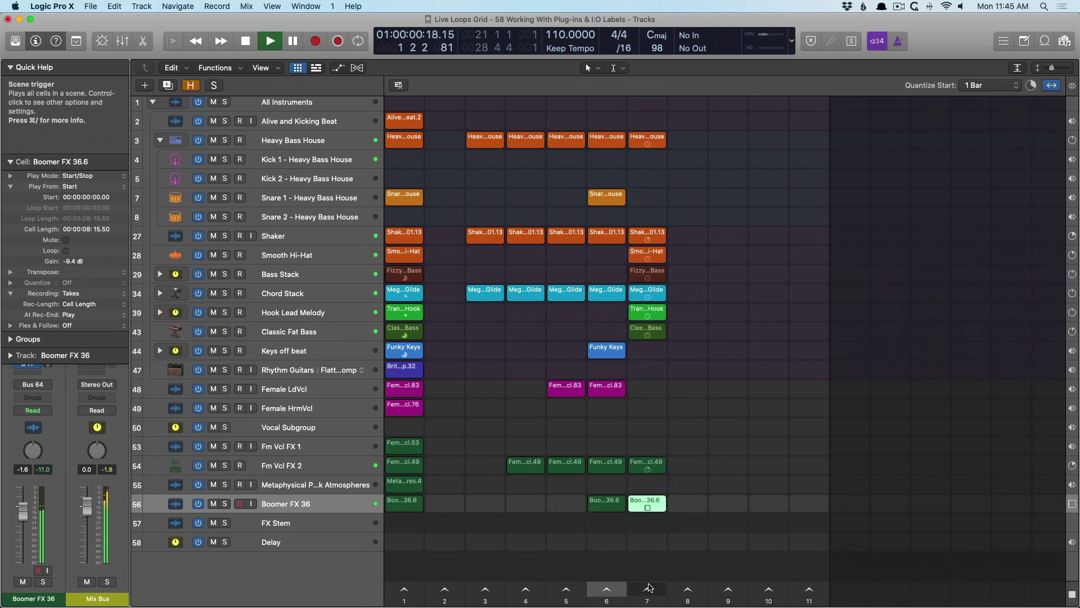
scroll(648, 588, down, 1)
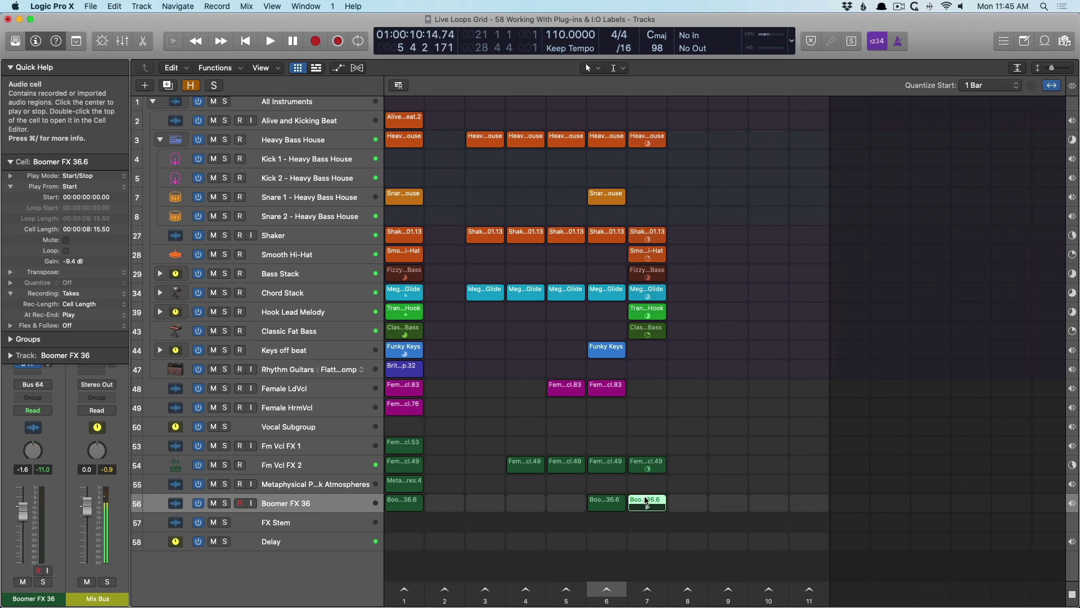
- Set the scene 7 Boomer FX cell to loop, then audition scene 7 while viewing its waveform
right_click(646, 500)
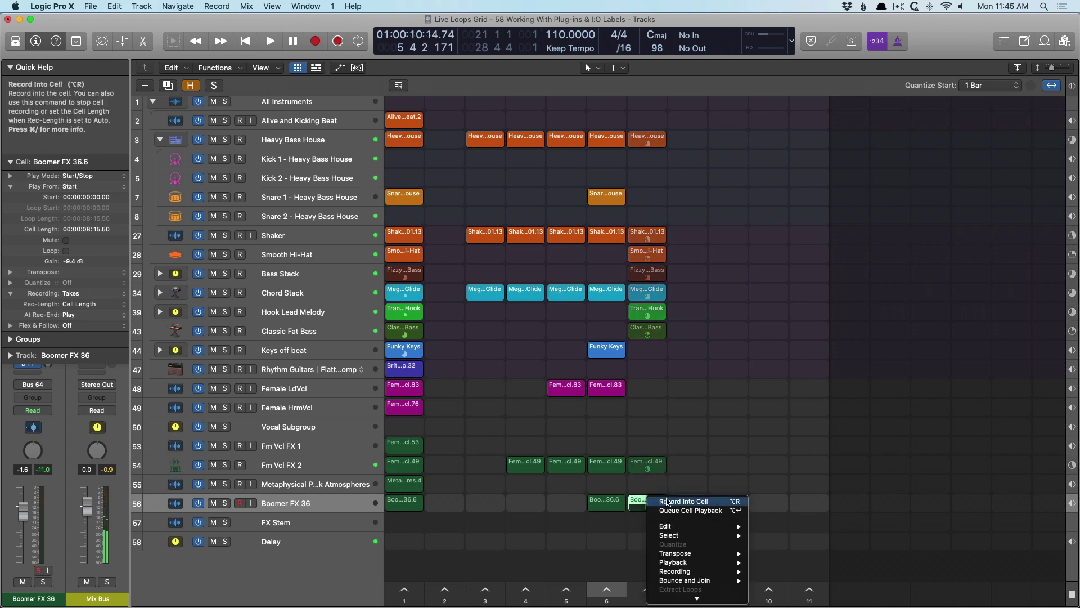
mouse_move(725, 552)
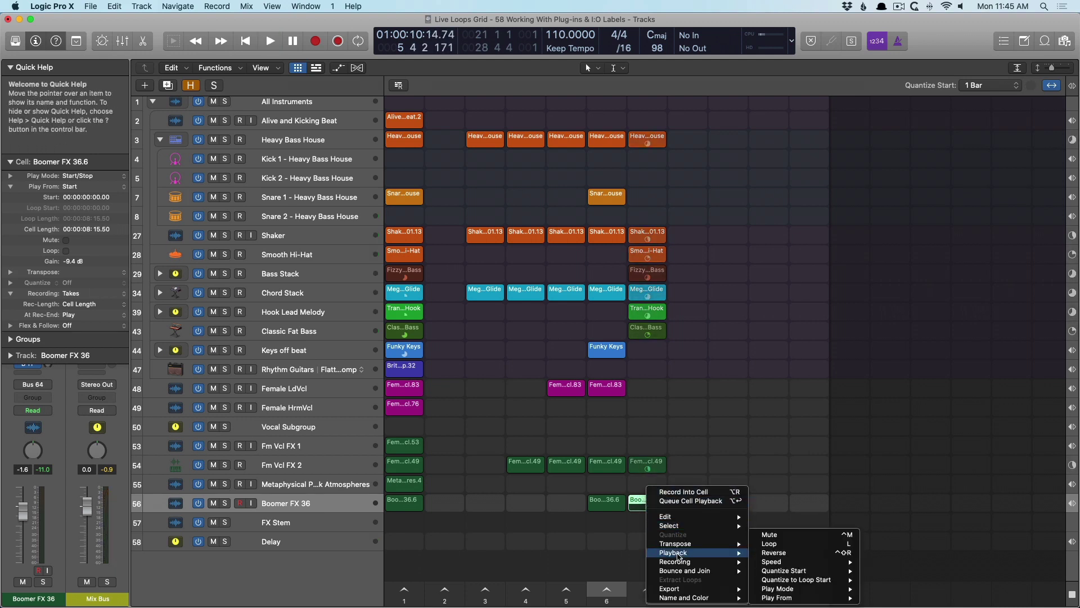
click(803, 545)
click(647, 590)
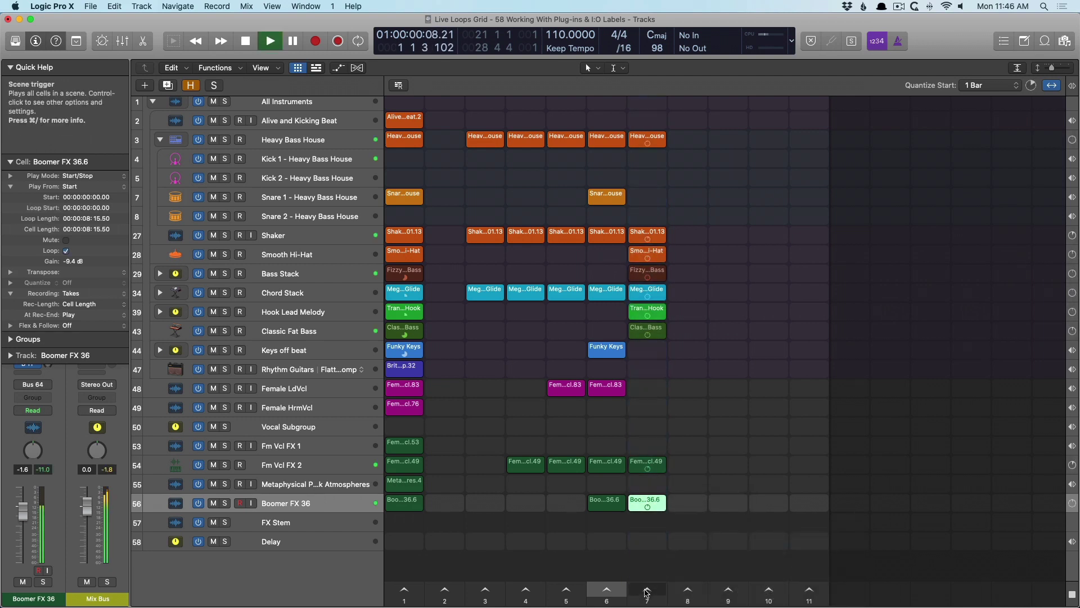
key(e)
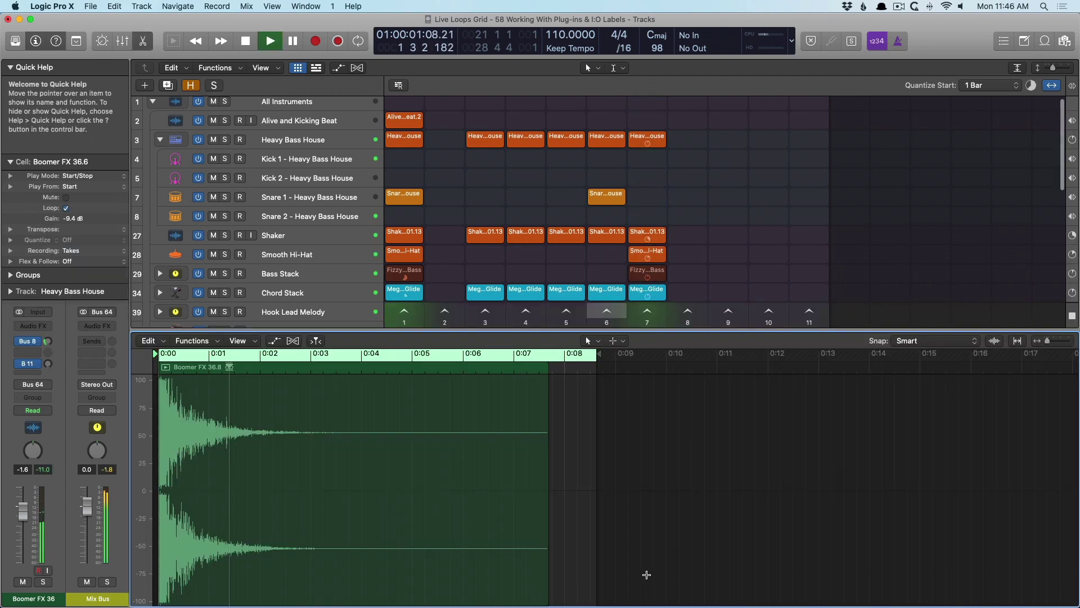
key(space)
key(e)
- Turn looping off for the Boomer FX cell so it plays only once
right_click(647, 488)
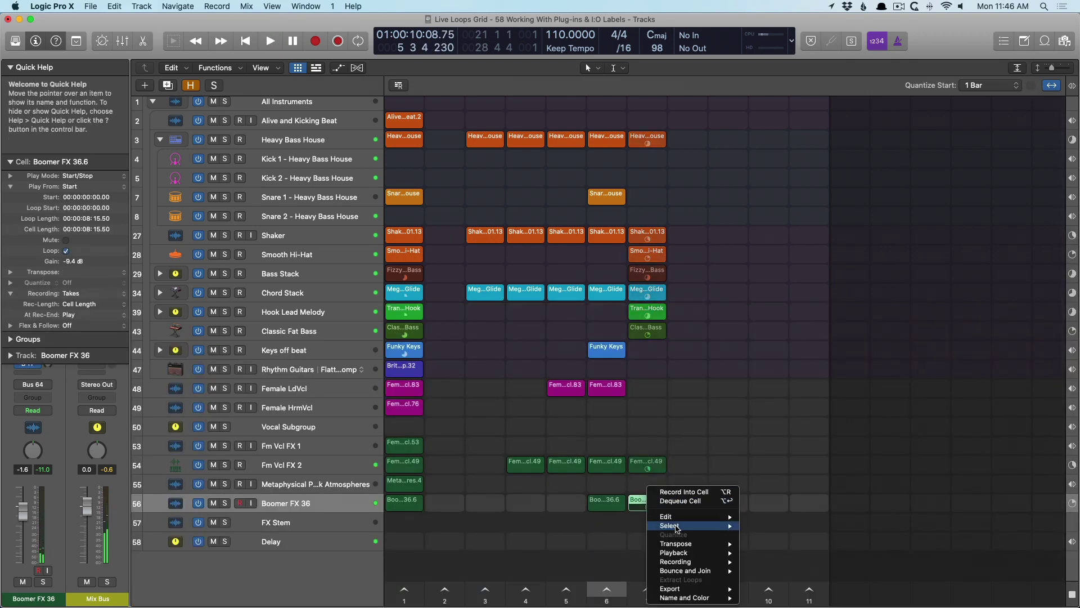
mouse_move(684, 557)
click(757, 543)
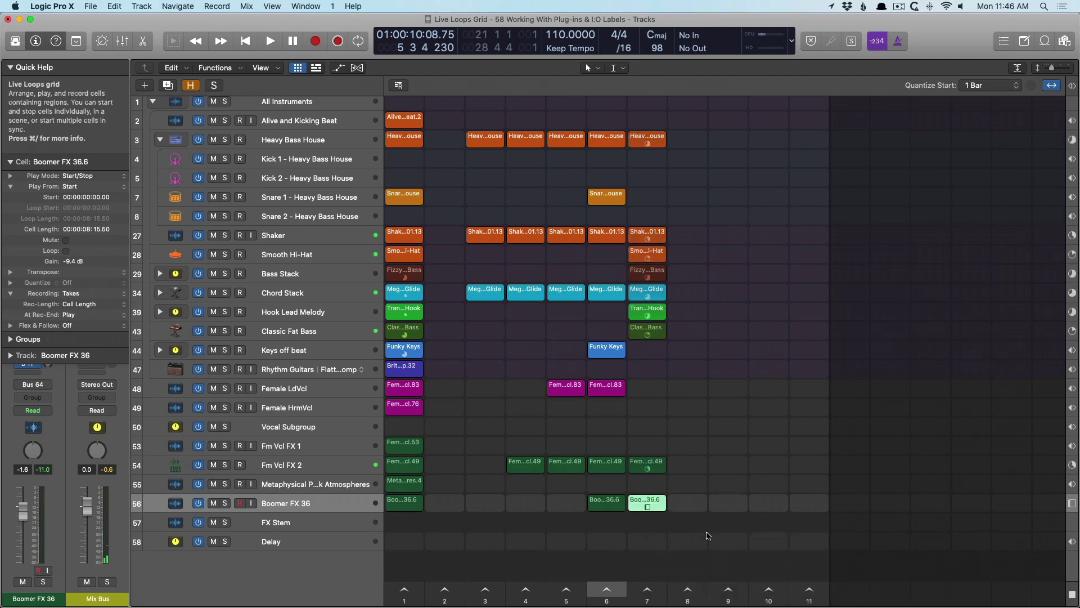
- Copy the Snare 1 cell from scene 6 into scene 7 and audition it
drag(607, 197, 649, 195)
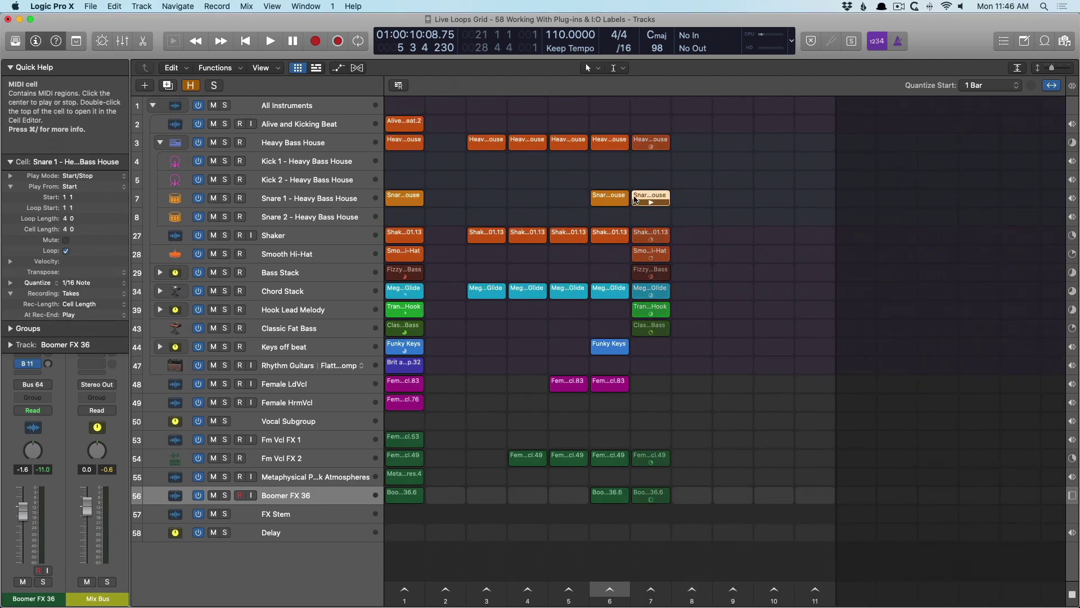
key(super+z)
drag(607, 196, 650, 196)
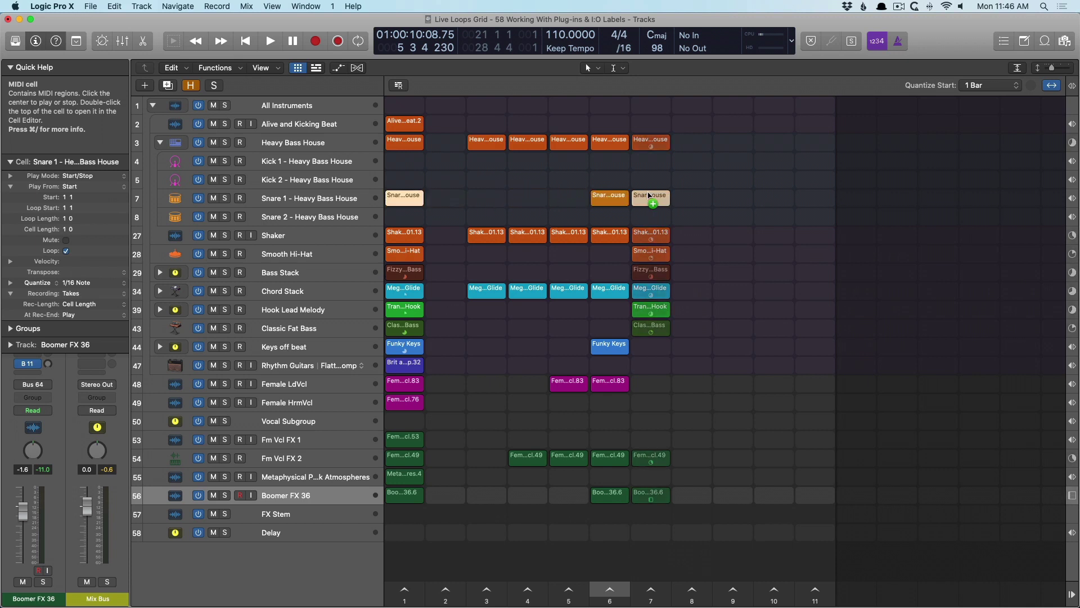
key(space)
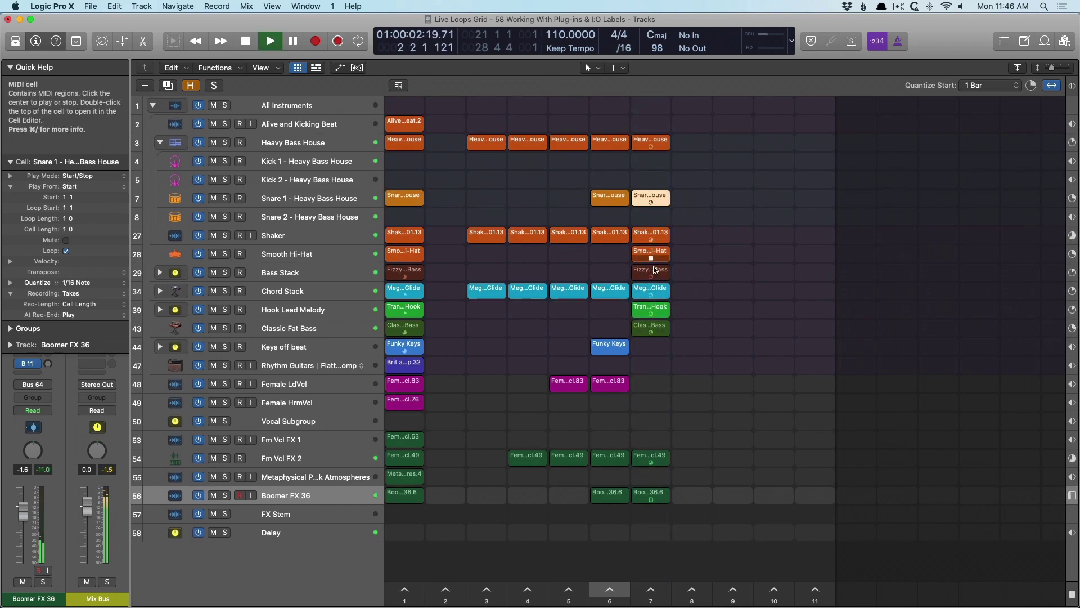
key(space)
- Stretch the scene 7 snare cell to end at bar 5, then play scene 7
double_click(656, 197)
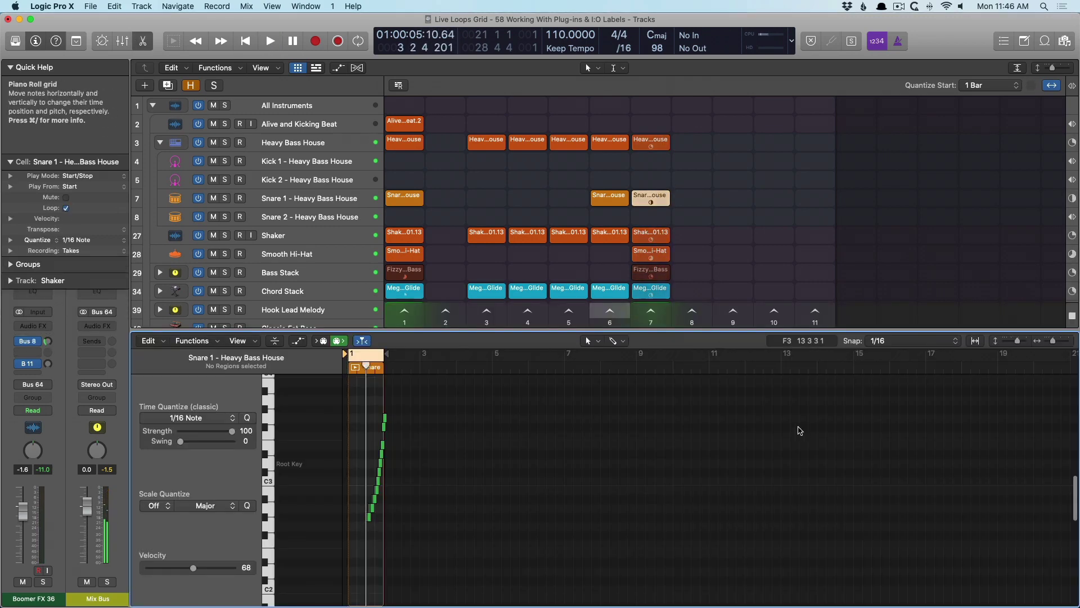
drag(386, 354, 491, 356)
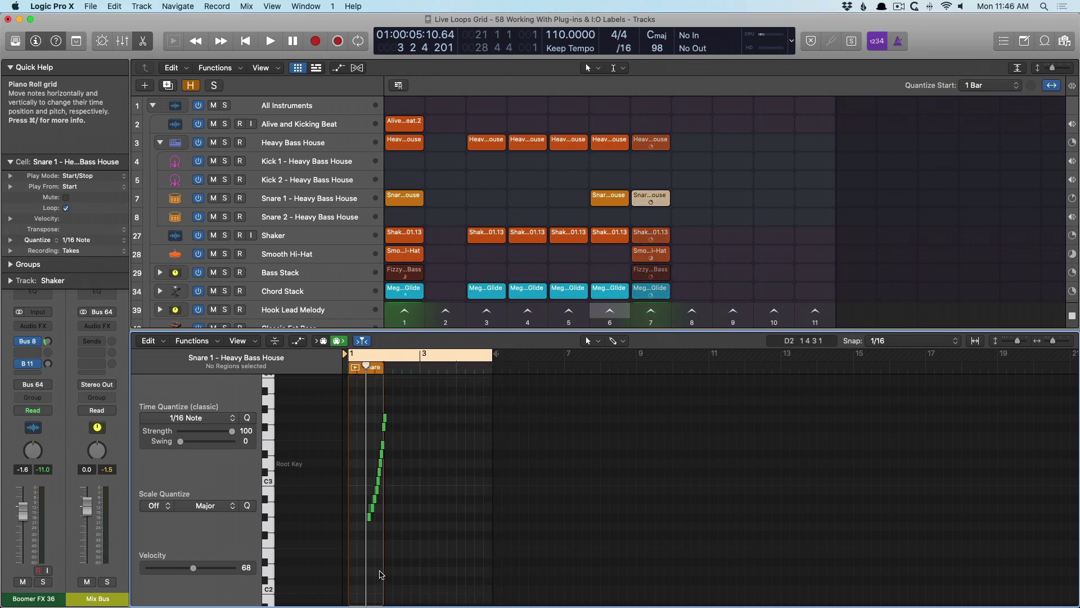
drag(382, 572, 492, 559)
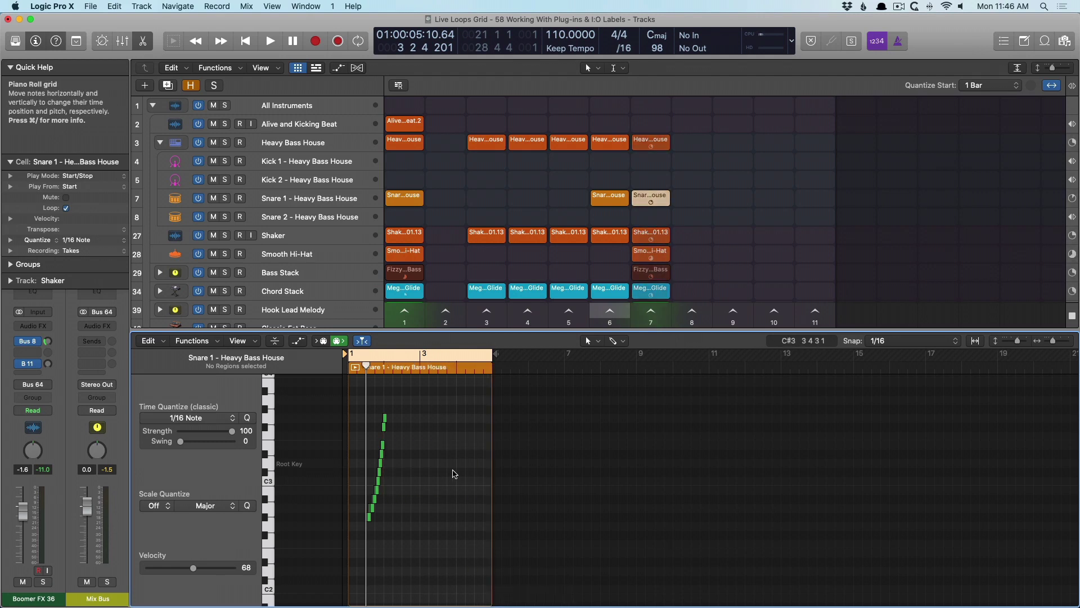
key(e)
click(649, 589)
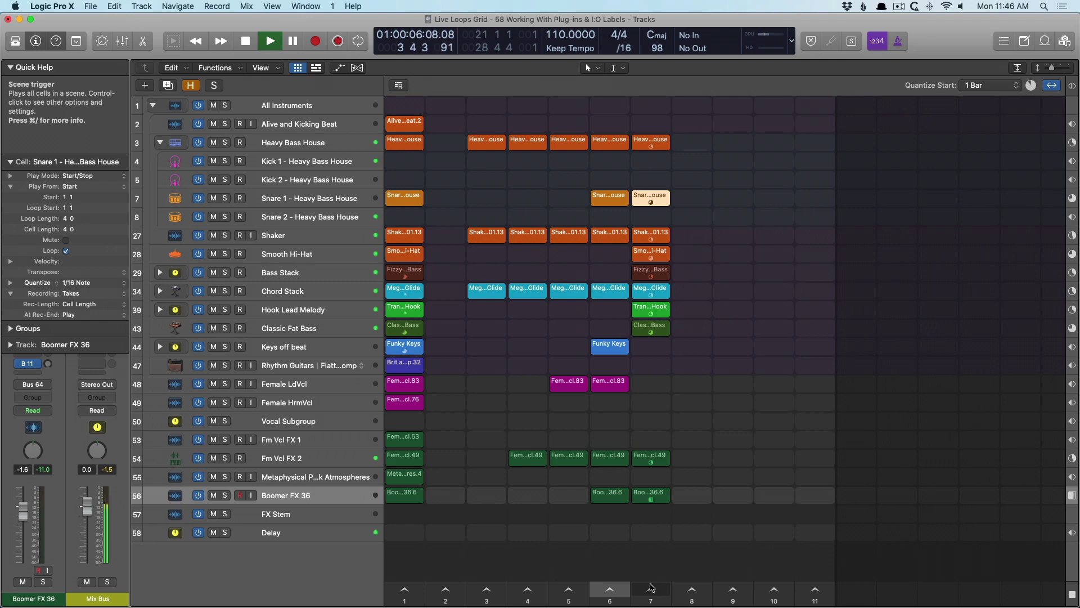
key(space)
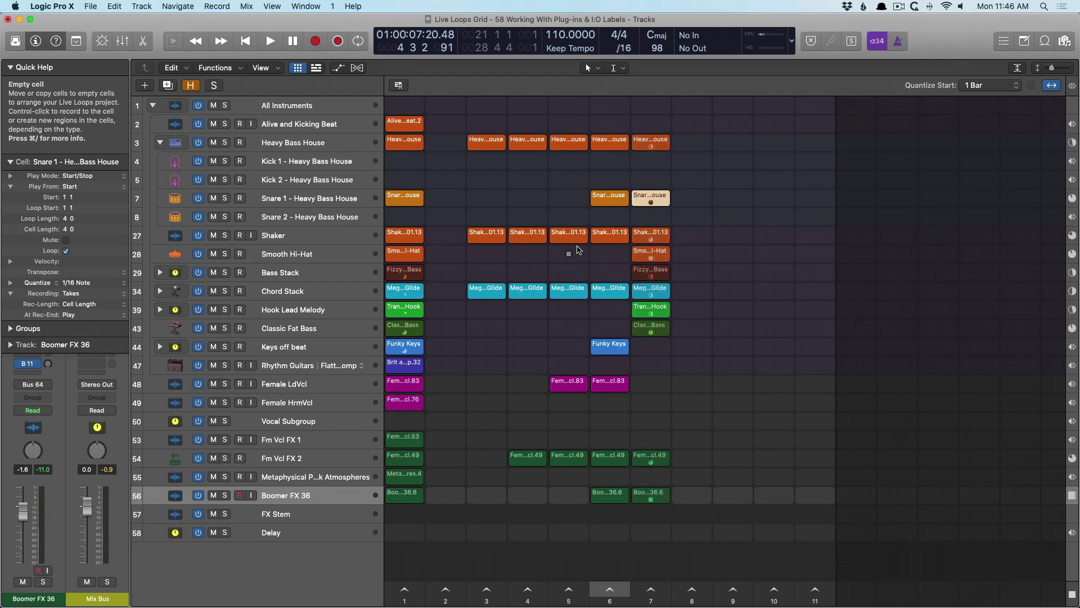
- Add an absolute Pan automation lane at -64 to the scene 7 Snare 1 cell
key(e)
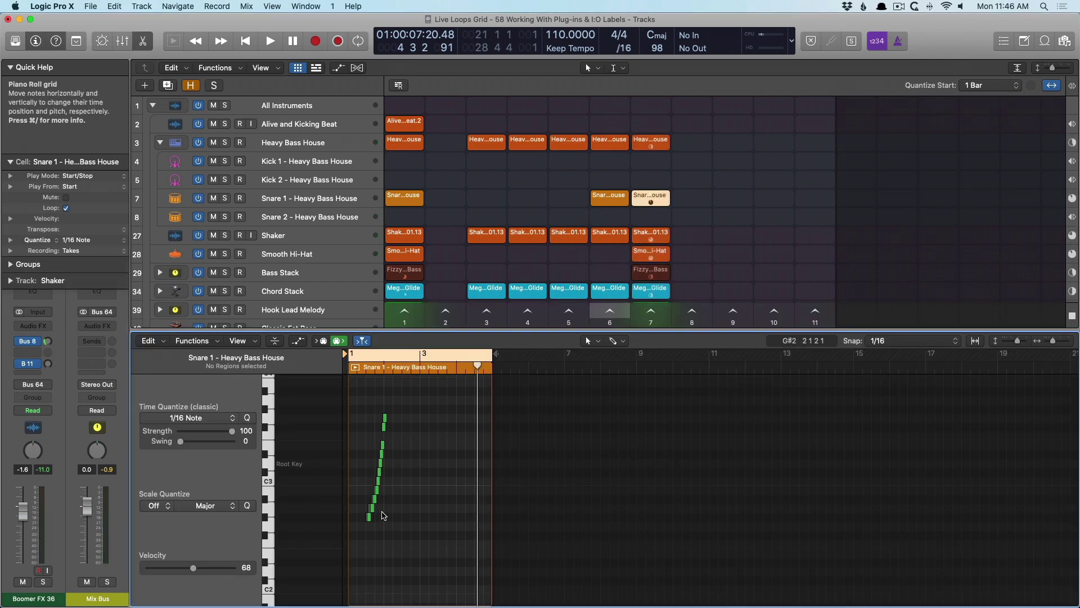
key(a)
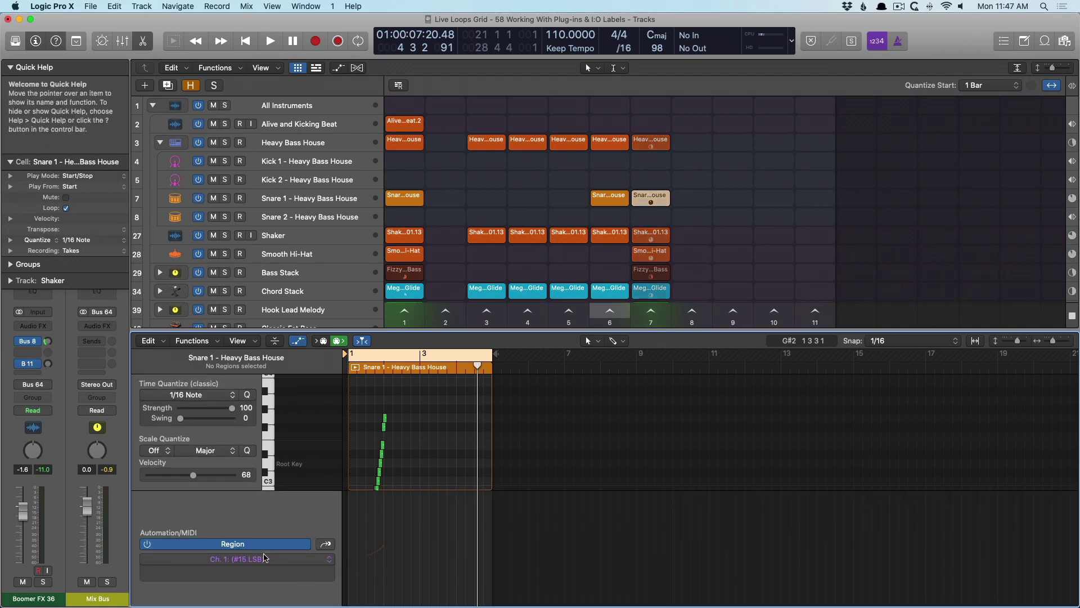
click(267, 558)
mouse_move(299, 413)
mouse_move(410, 423)
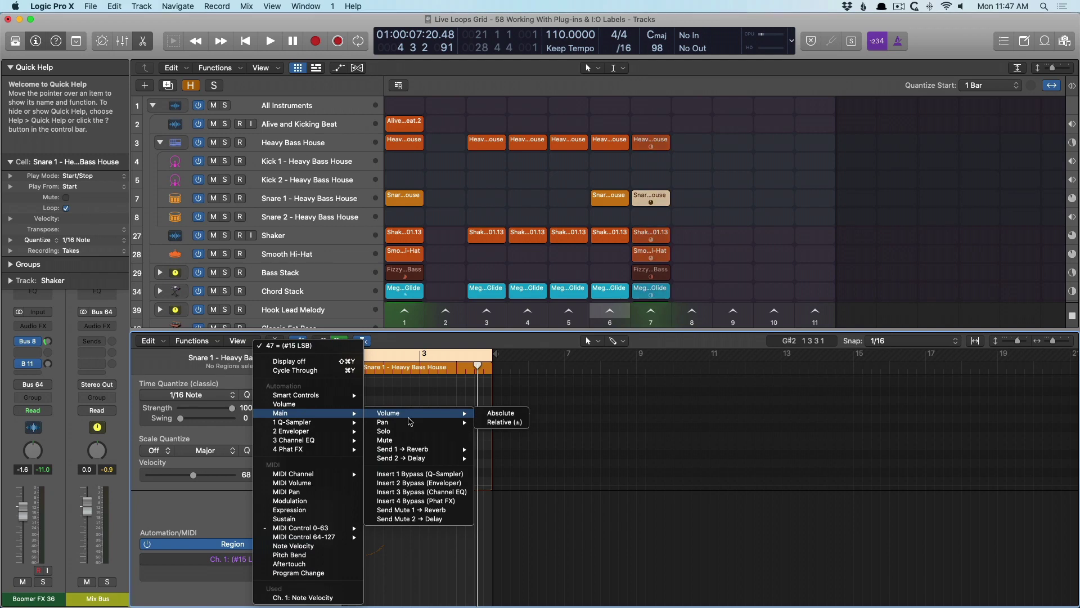
click(500, 422)
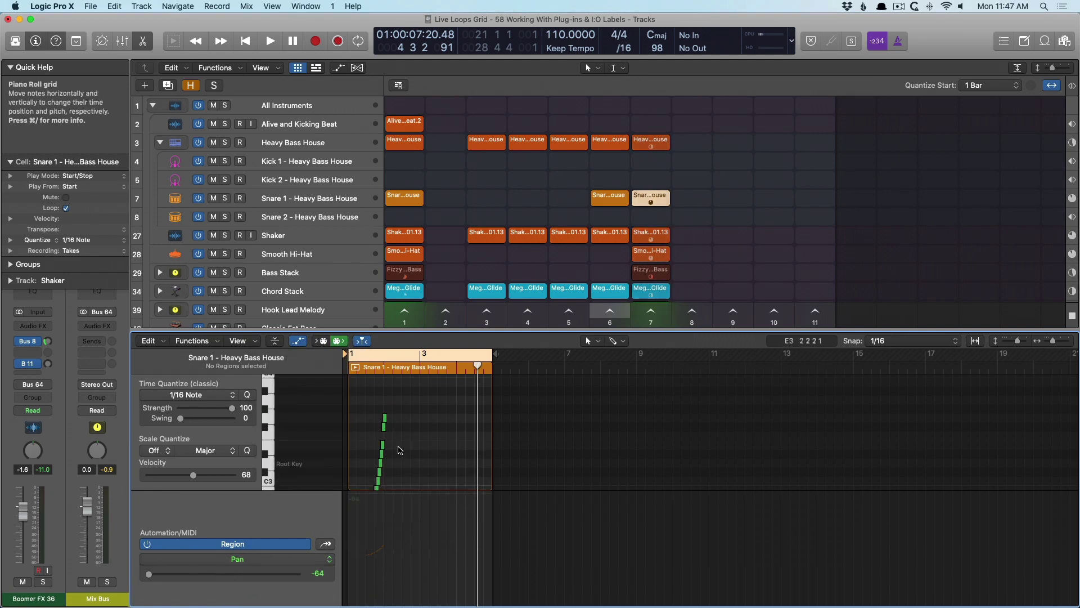
key(e)
click(595, 243)
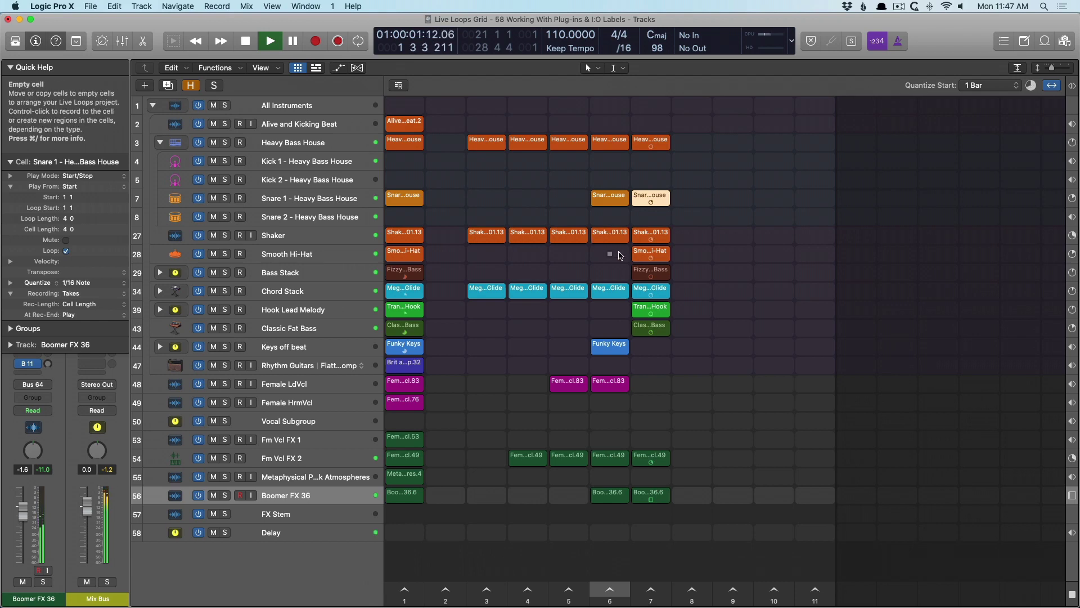
- Duplicate the Heavy Bass House track stack and copy the scene 7 snare cell into it
click(286, 142)
key(super+d)
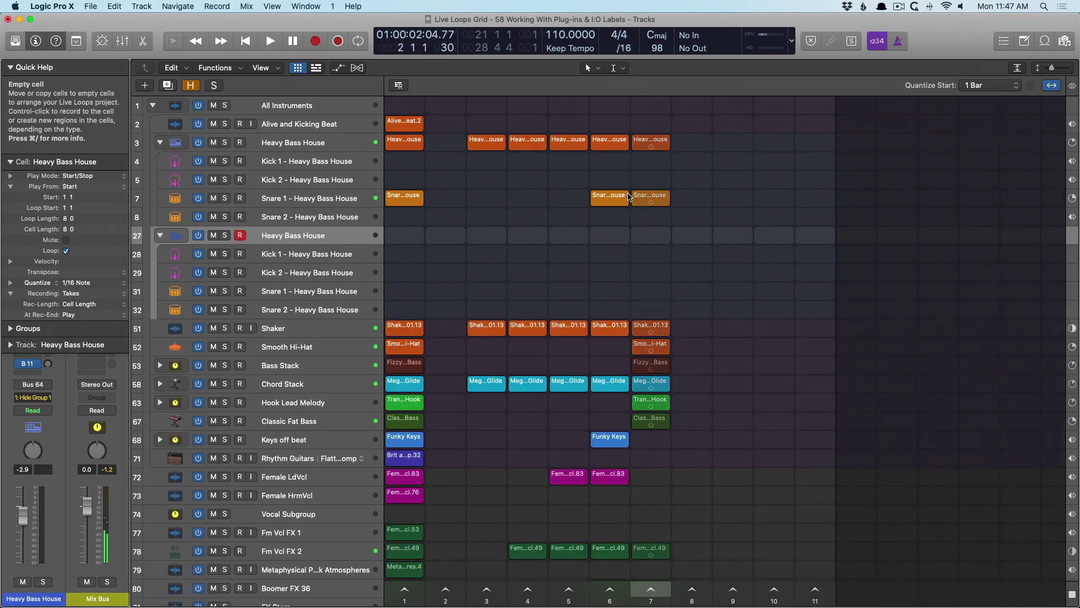
drag(644, 197, 647, 293)
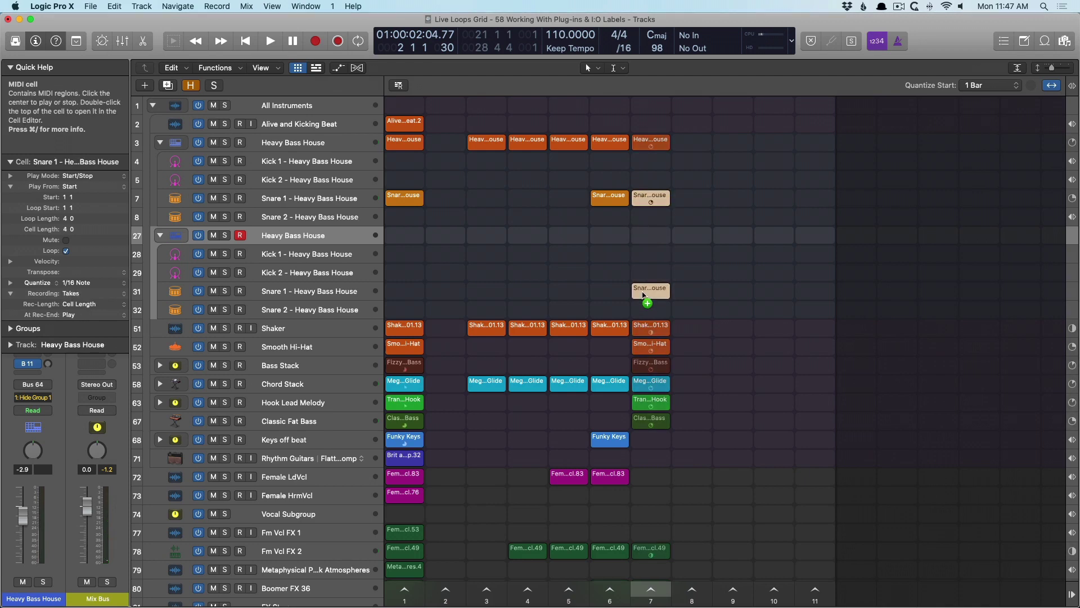
- Open the copied snare cell's notes, select them and zoom in to inspect
double_click(649, 289)
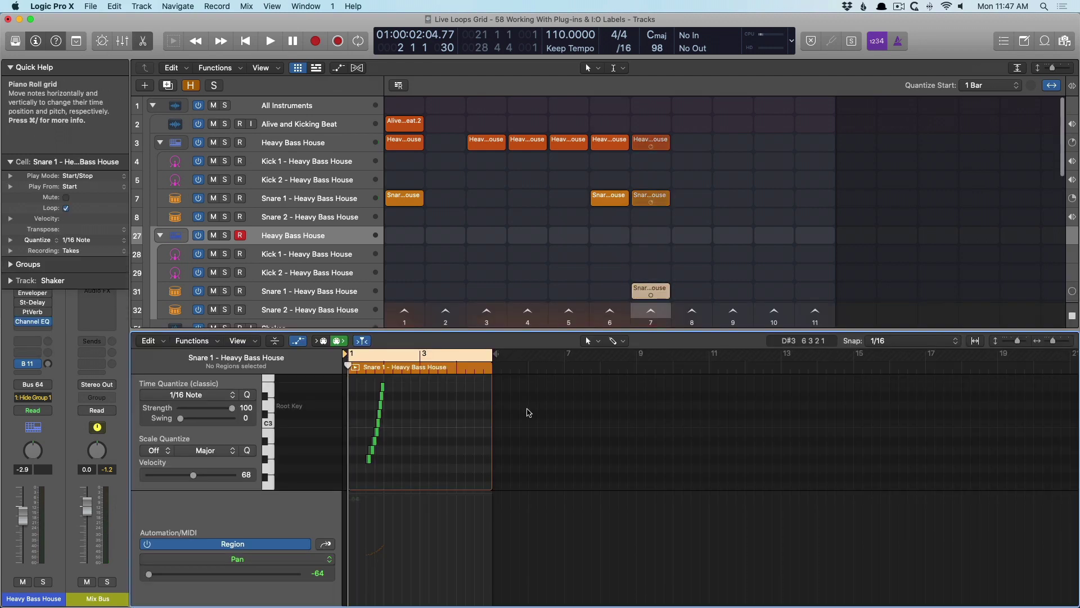
drag(403, 470, 356, 378)
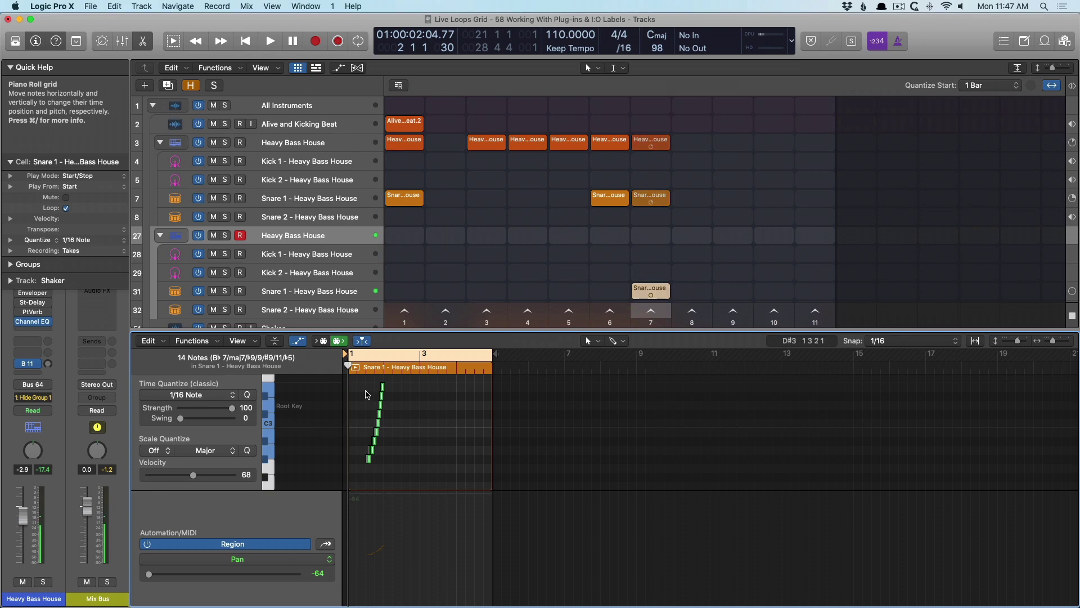
drag(450, 405, 635, 484)
ctrl+alt+click(494, 378)
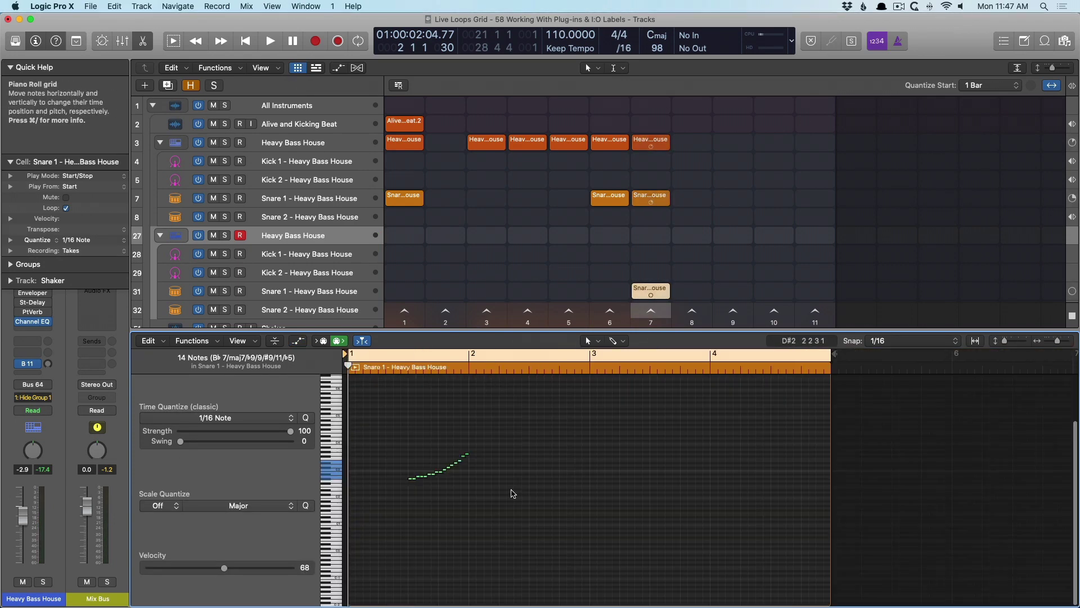
- Move all 16 copied snare notes to the end of the region and play scene 7
key(super+a)
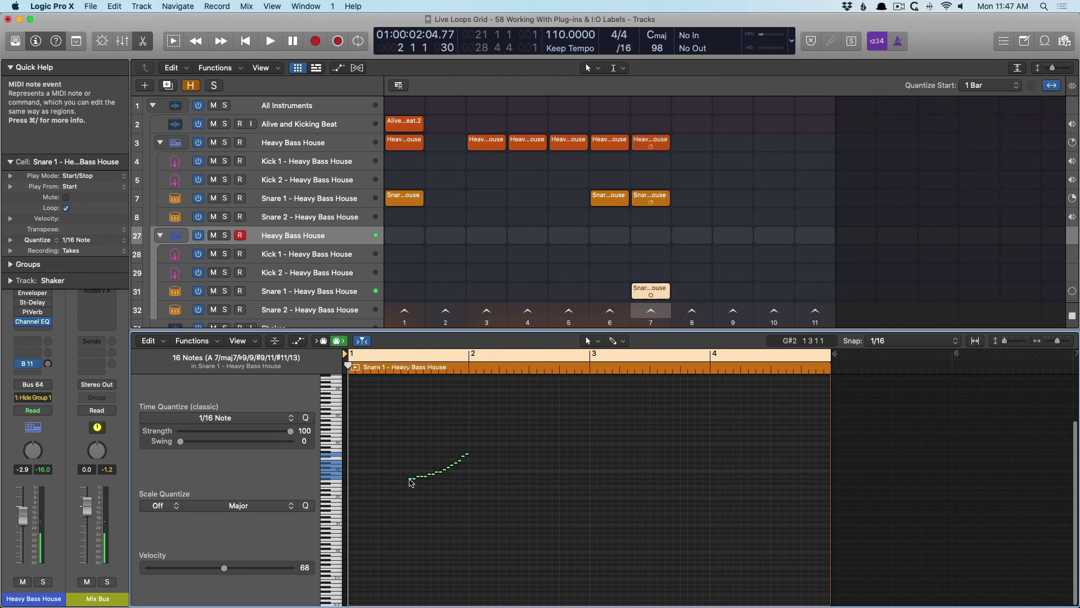
drag(410, 480, 773, 482)
key(e)
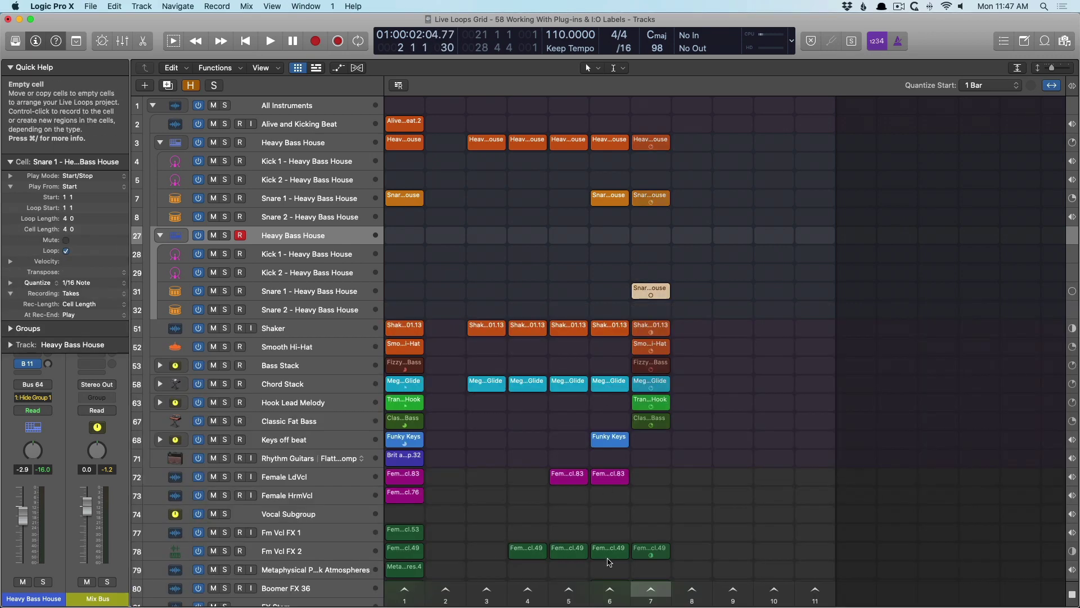
click(651, 589)
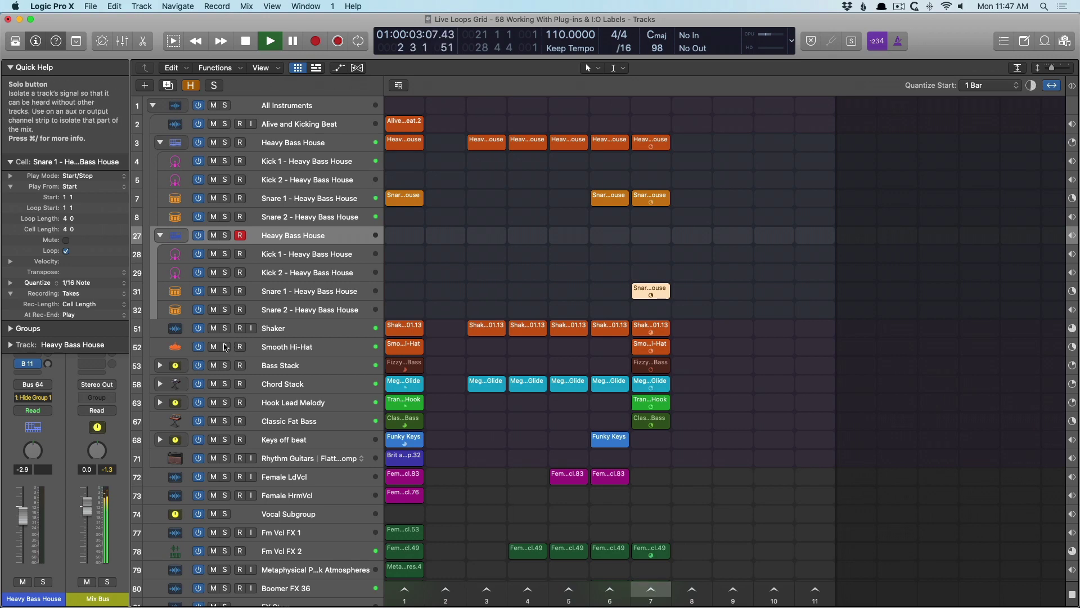
- Automate the duplicate Snare 1 cell's pan fully right to +63, then stop playback
click(303, 291)
key(e)
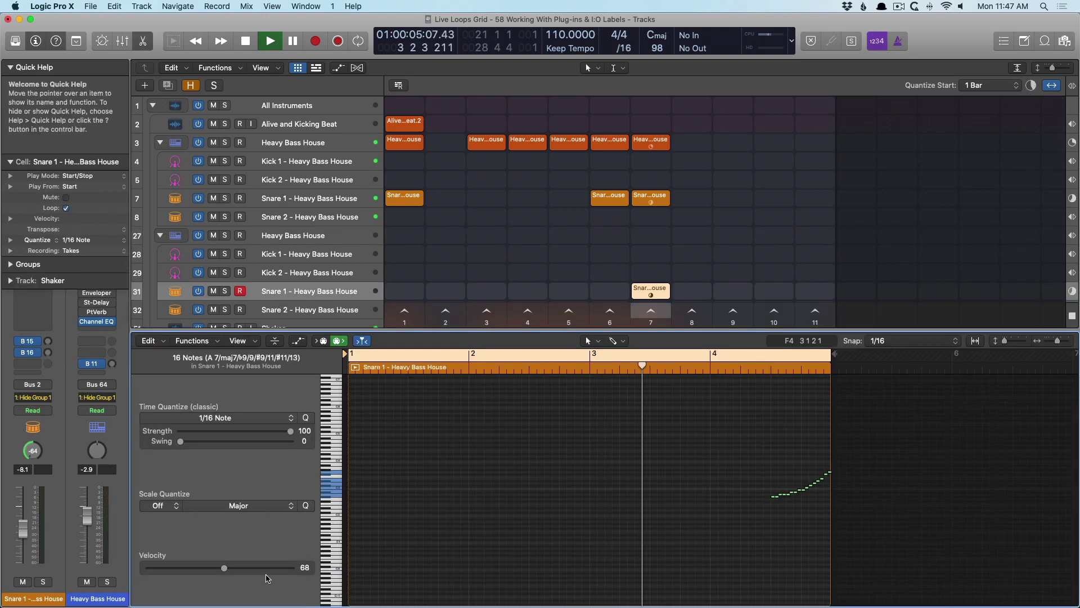
key(a)
drag(149, 575, 308, 577)
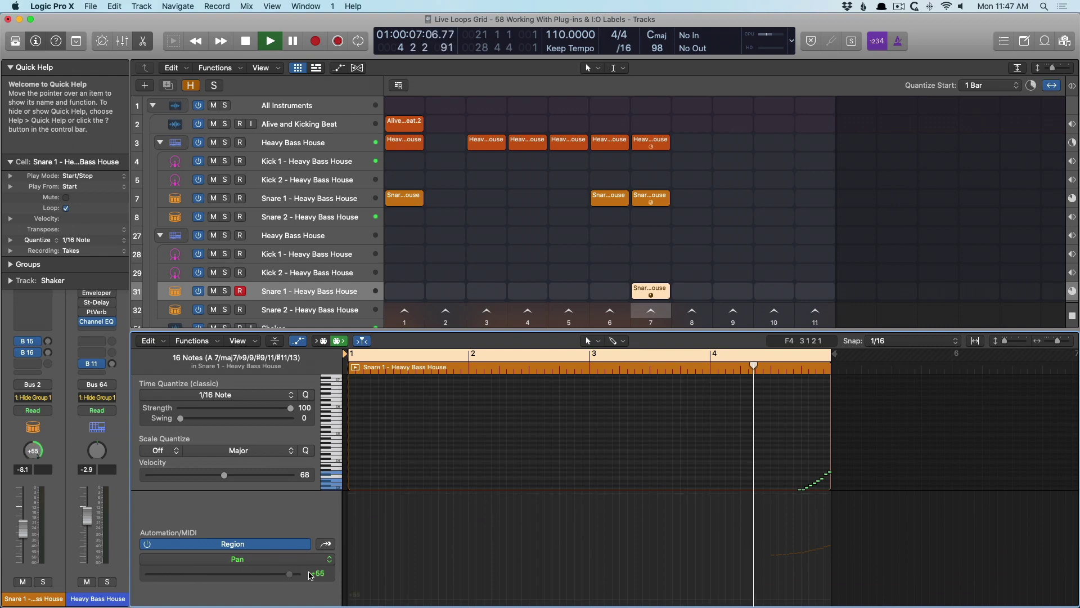
key(space)
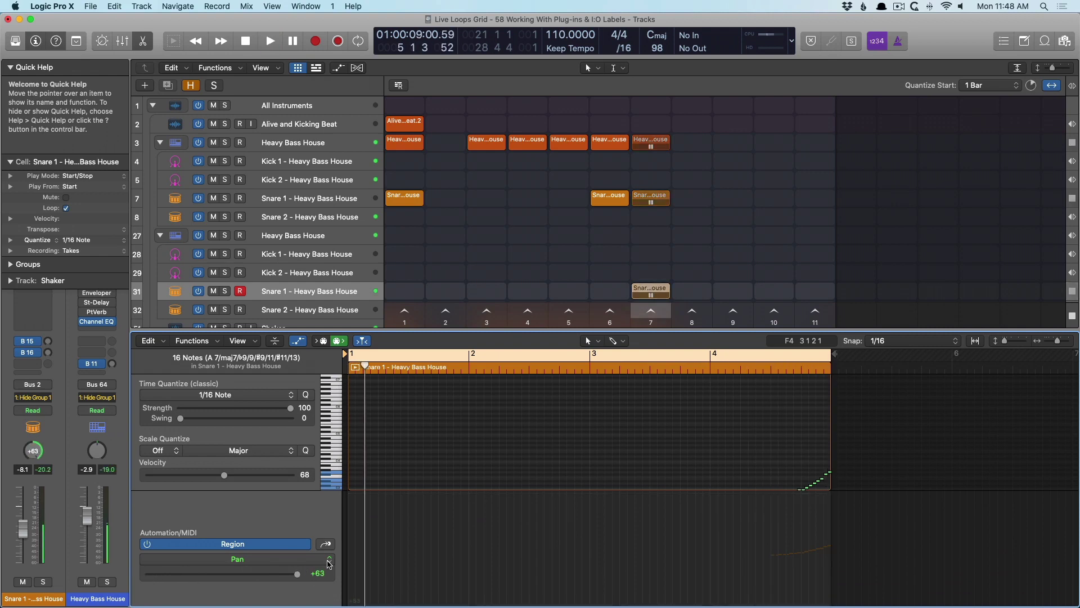
key(e)
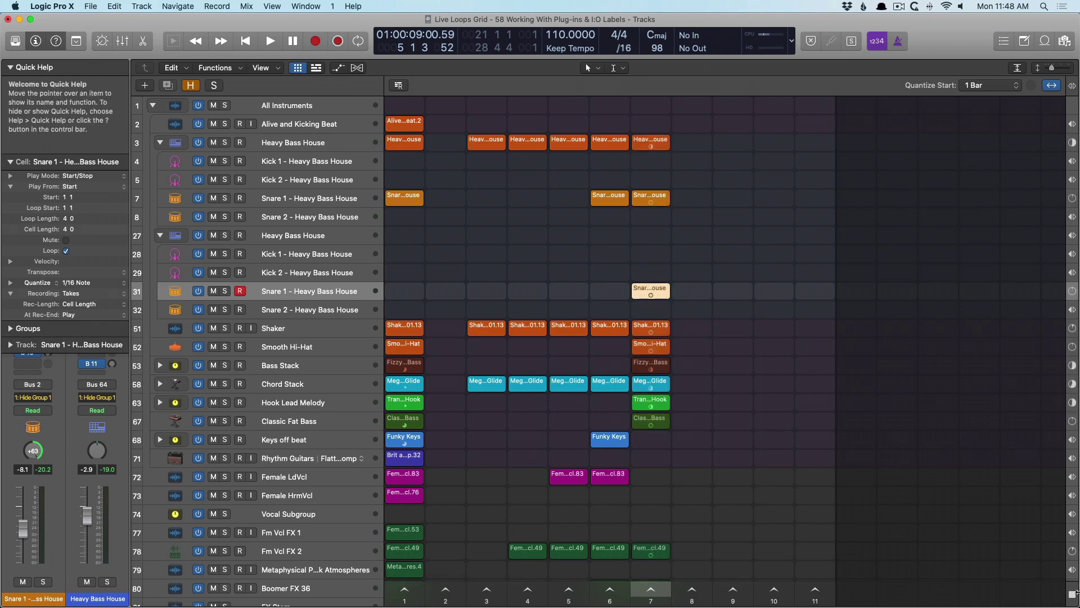
- Duplicate scene 7 into scene 8 and delete the copy's Snare 1 cells
scroll(572, 410, down, 3)
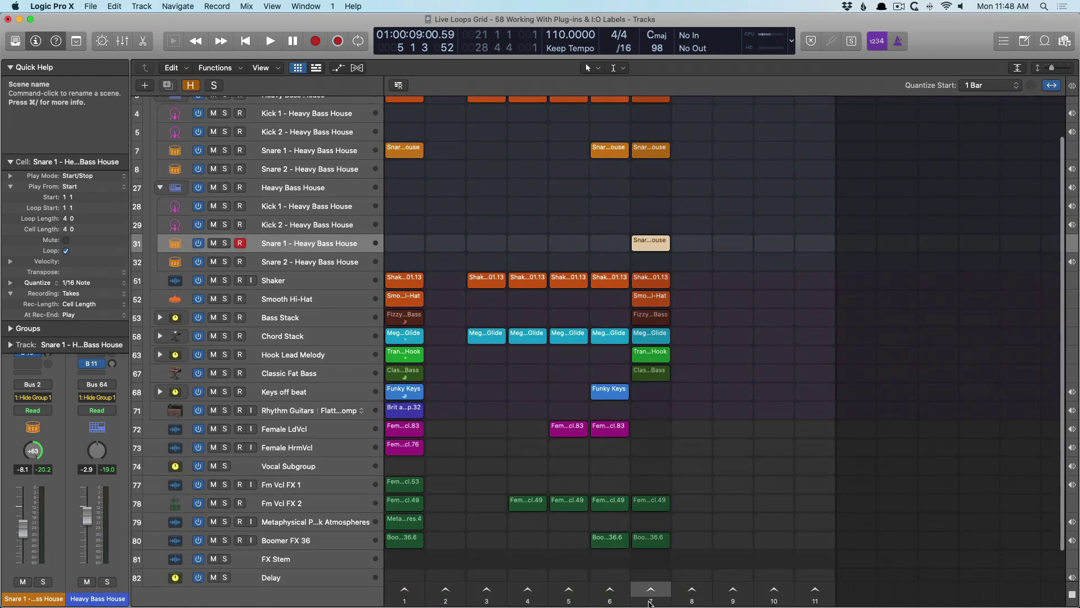
mouse_move(651, 592)
mouse_down()
mouse_move(733, 601)
mouse_move(692, 601)
mouse_up()
scroll(690, 282, up, 3)
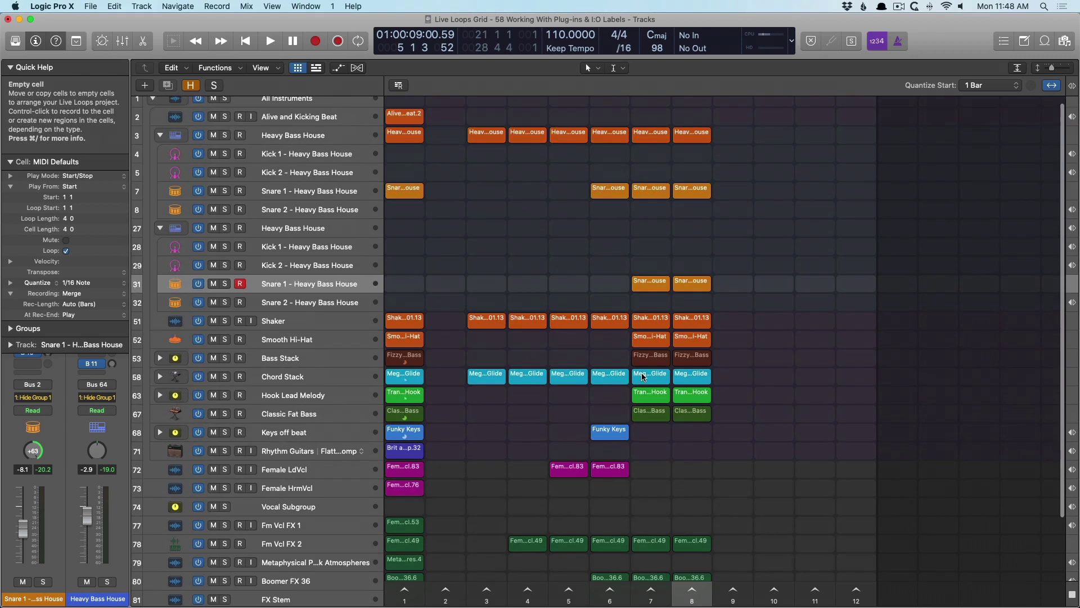
click(691, 283)
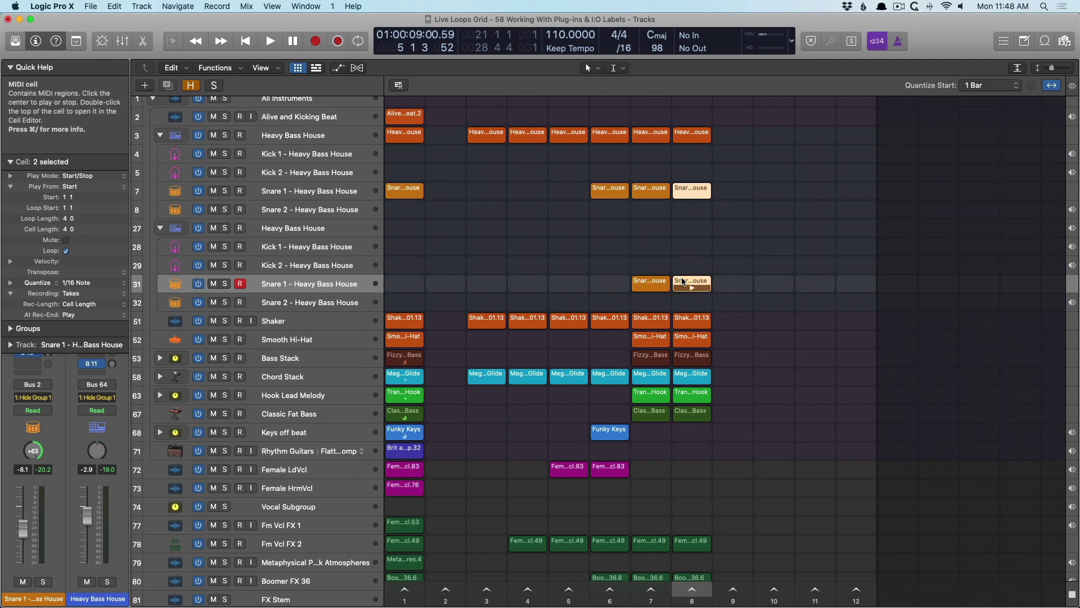
key(Delete)
- Swap scenes 7 and 8 so the snare-free version plays first
scroll(698, 253, down, 3)
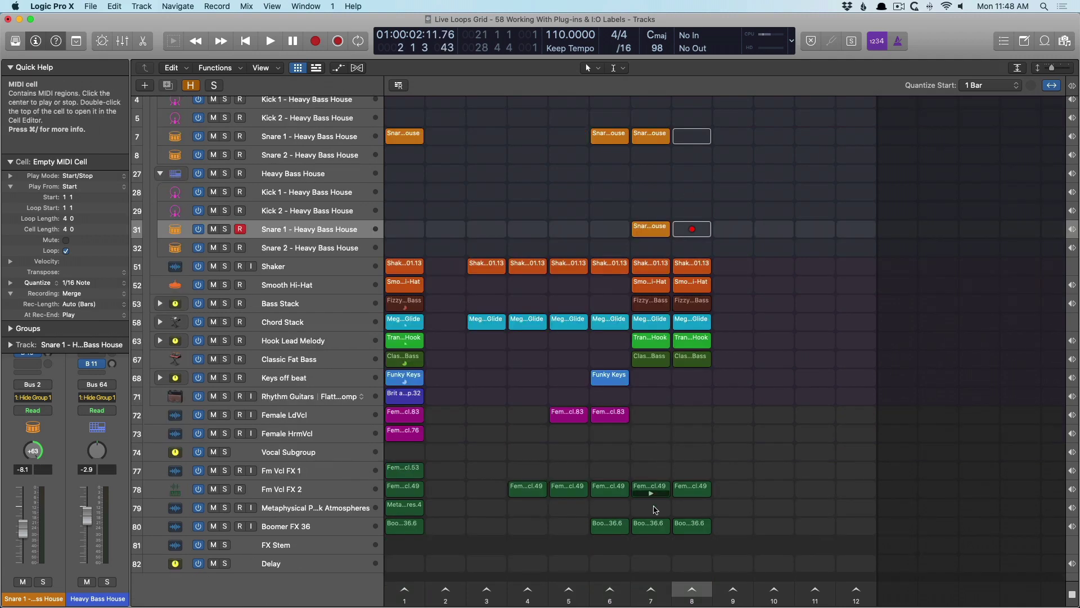
drag(651, 590, 689, 596)
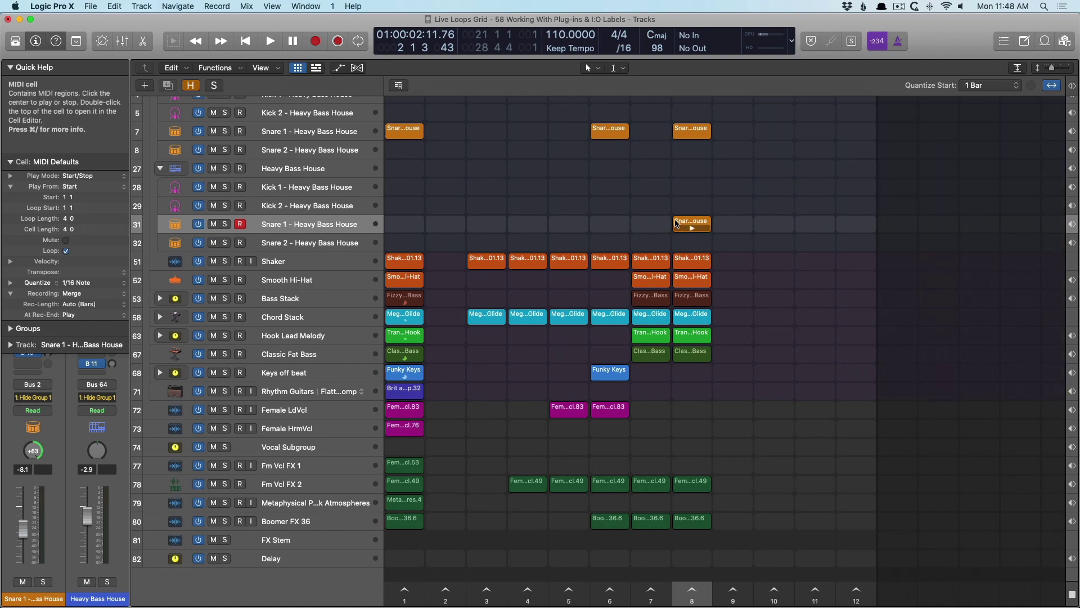
click(610, 369)
scroll(619, 293, up, 5)
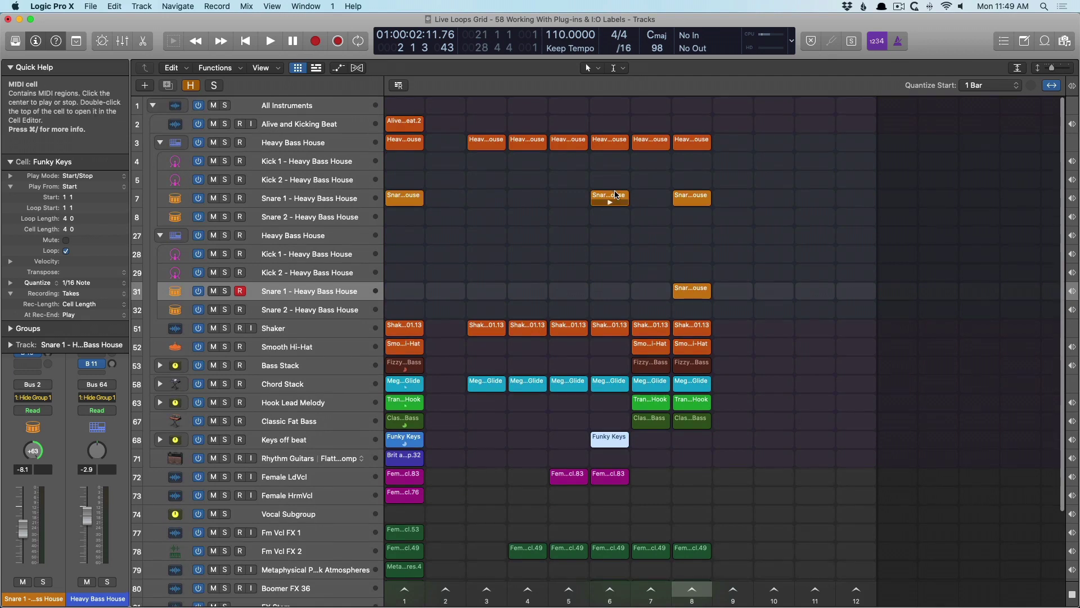
- Copy the scene 6 Shaker and Funky Keys cells into scene 9, then audition scenes 8 and 9
shift+click(610, 326)
drag(656, 333, 731, 334)
scroll(732, 337, down, 5)
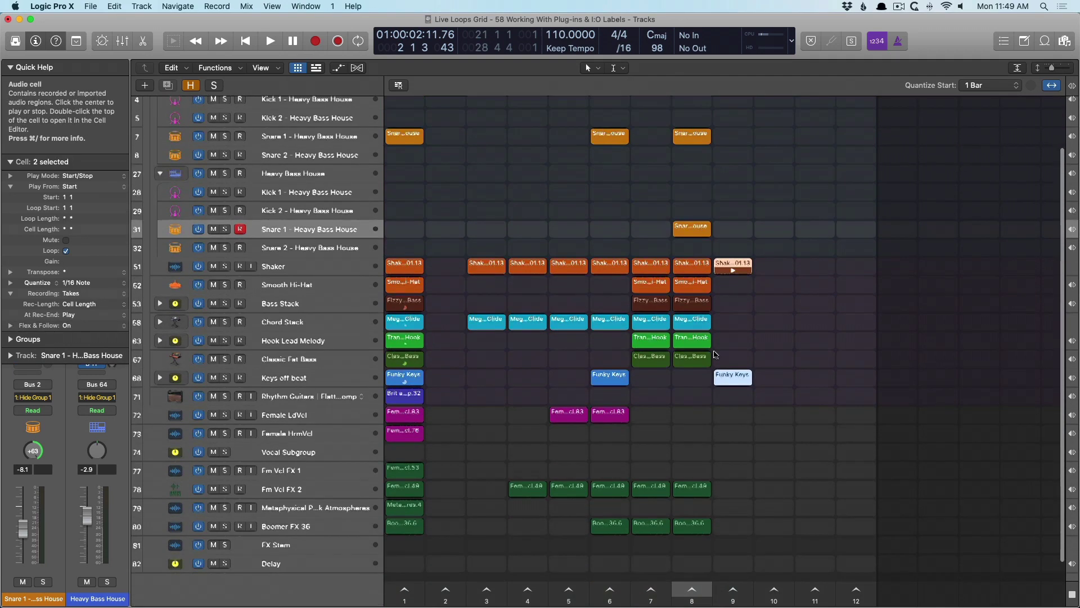
click(691, 589)
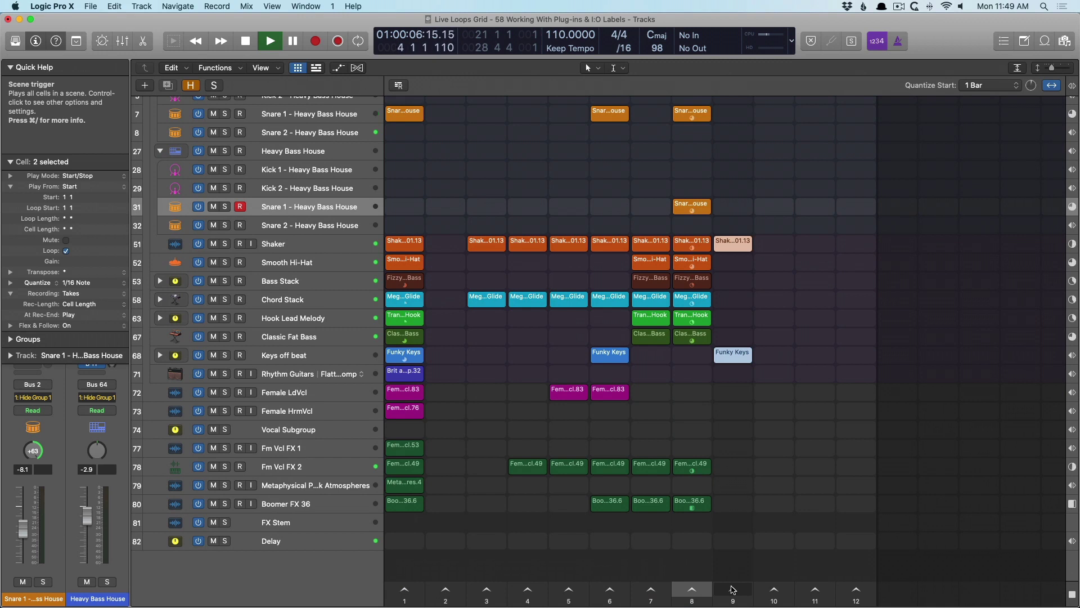
click(732, 589)
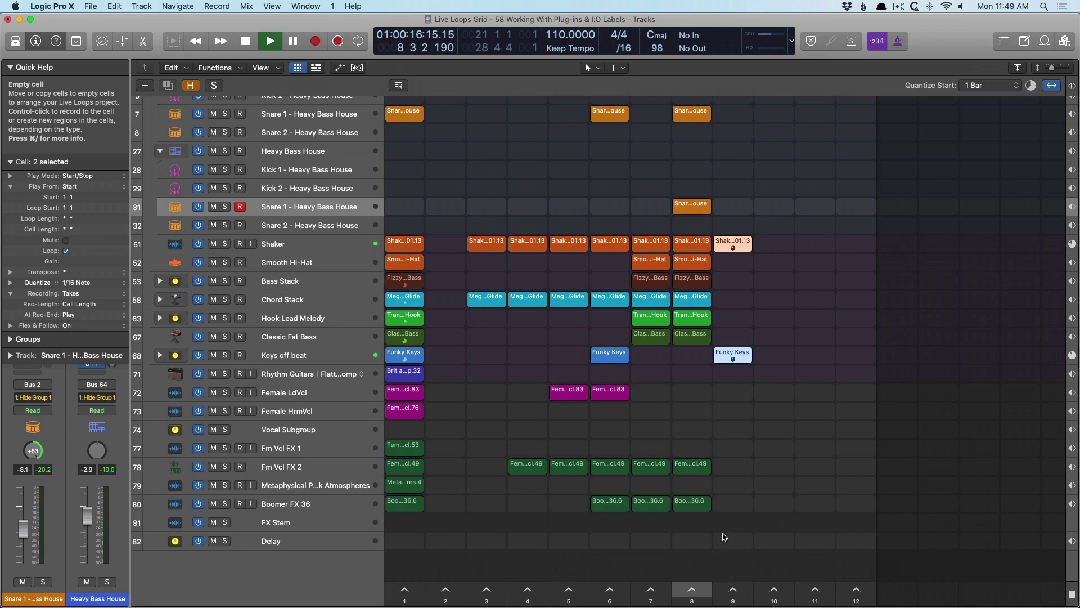
- Duplicate scene 9 as scene 10, add the Female LdVcl.49 loop from scene 8, and play it
click(736, 600)
drag(736, 600, 775, 602)
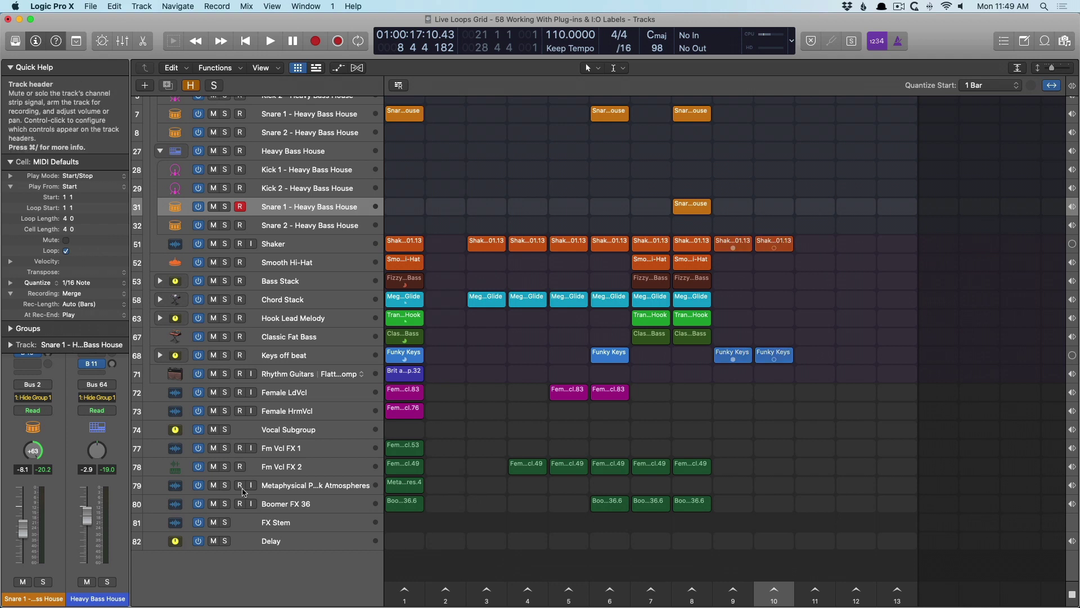
drag(696, 465, 772, 467)
click(769, 589)
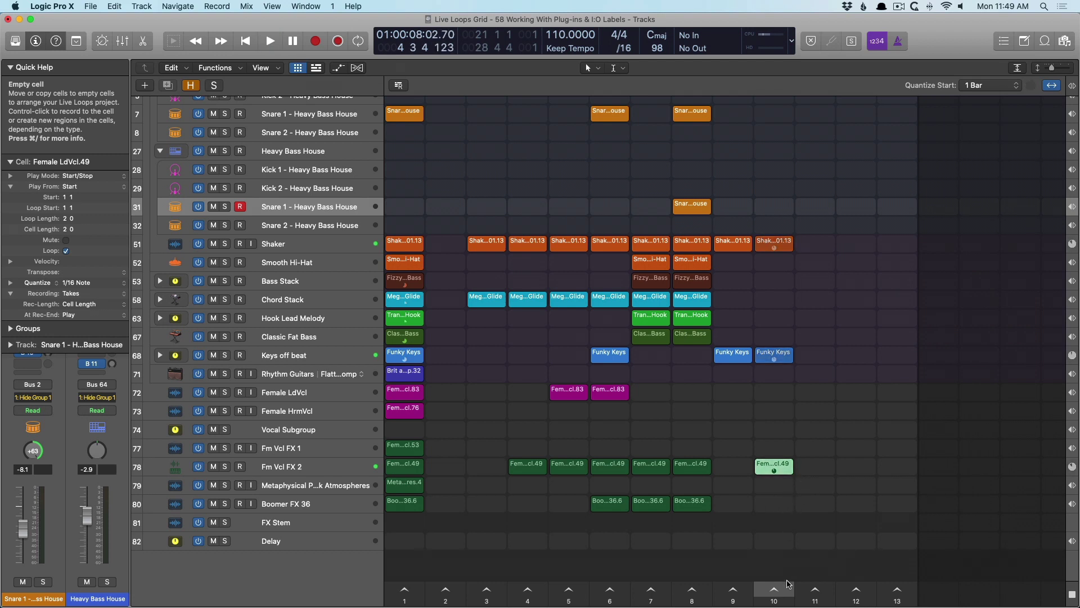
- Copy scene 10 to scene 11, adding scene 6's Heavy Bass House and scene 1's rhythm guitar
drag(774, 598, 812, 591)
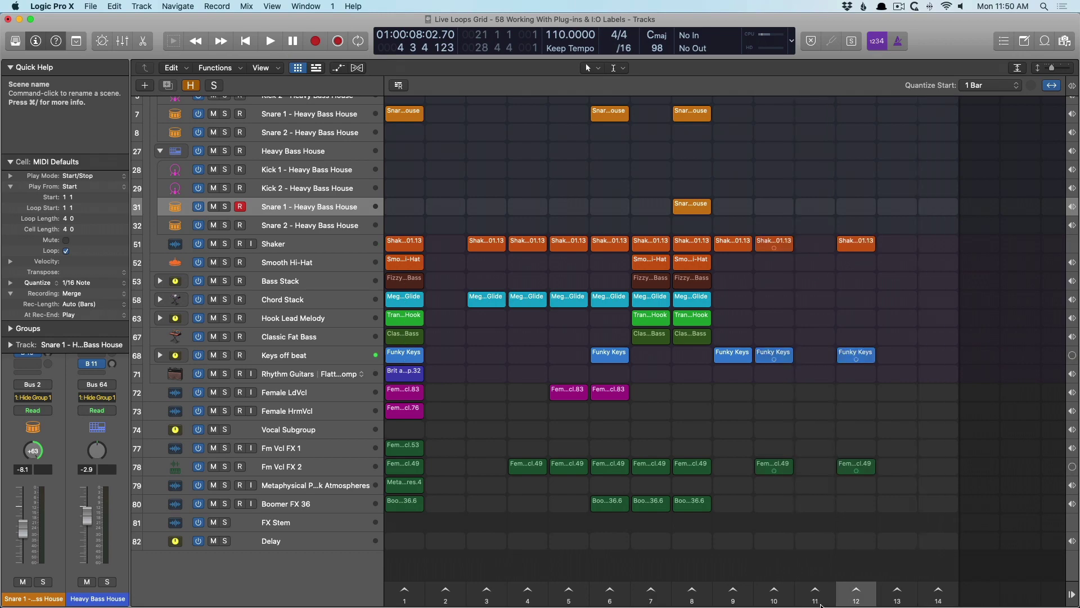
scroll(765, 304, up, 5)
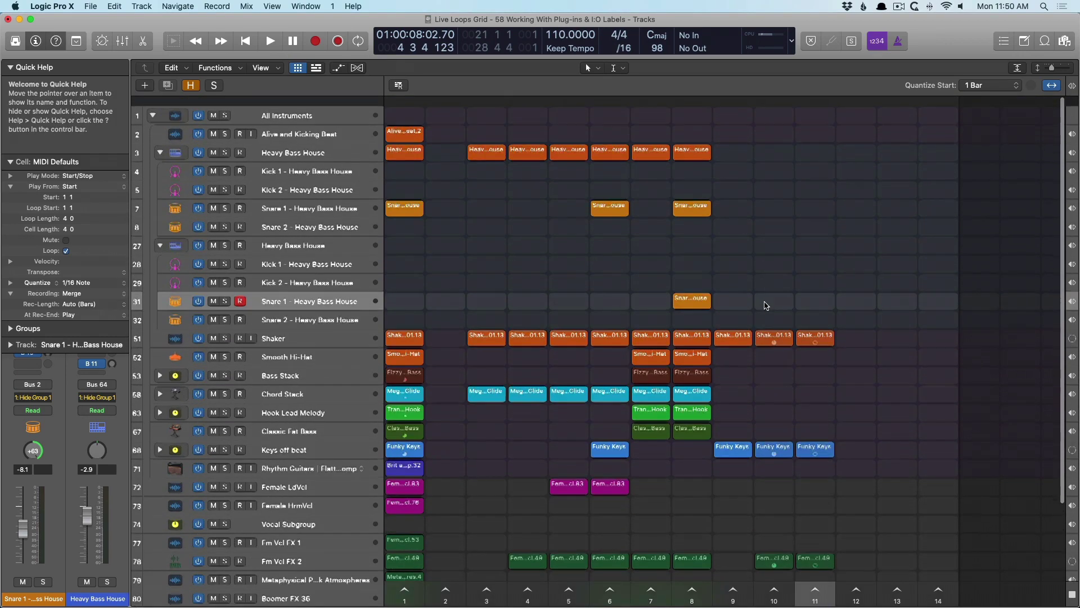
drag(603, 144, 815, 147)
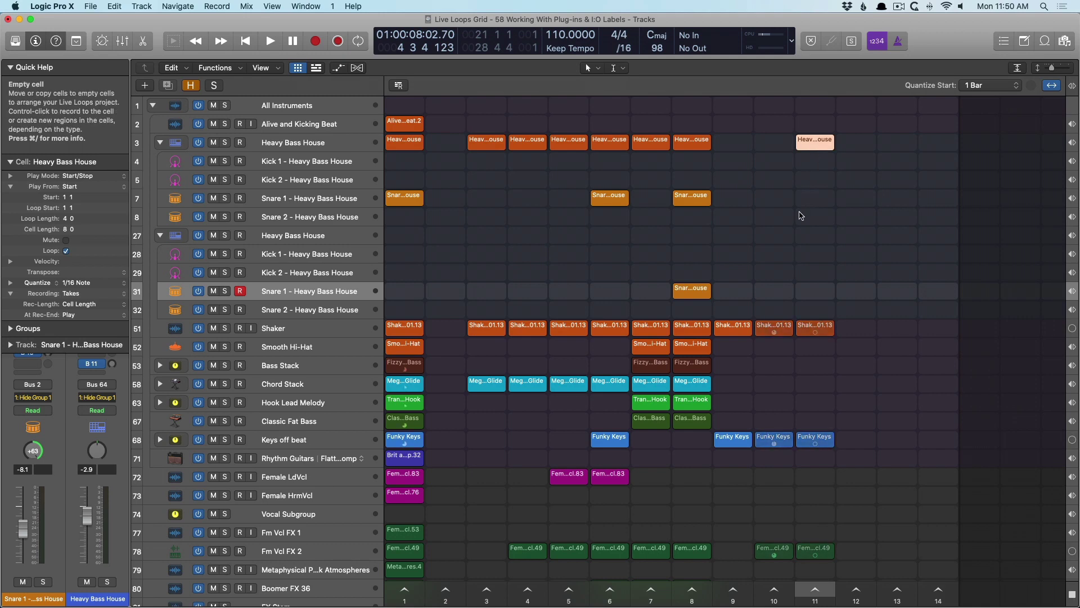
scroll(791, 225, down, 5)
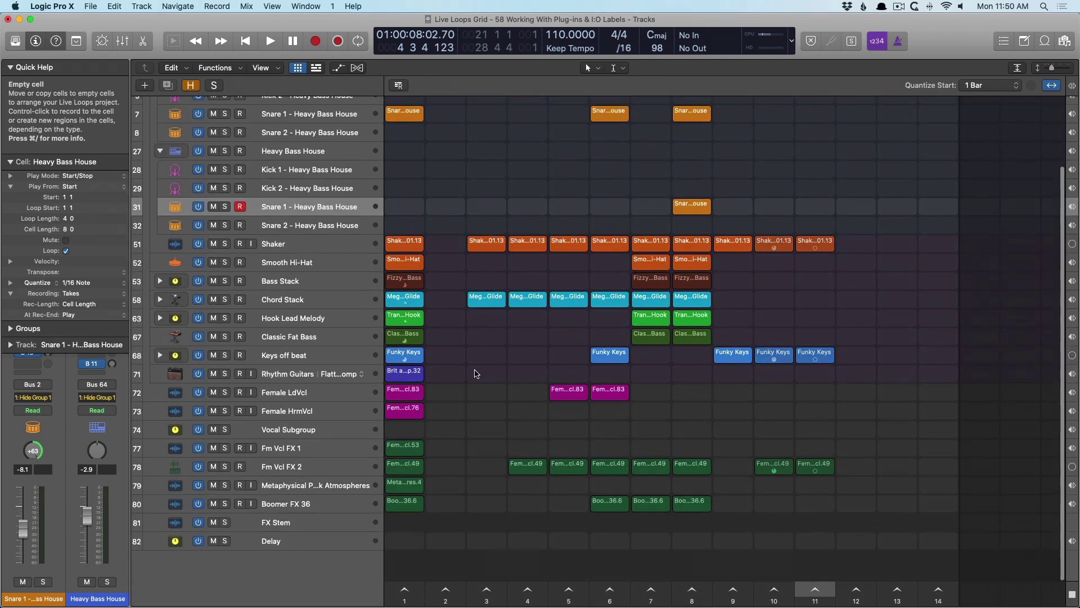
click(404, 373)
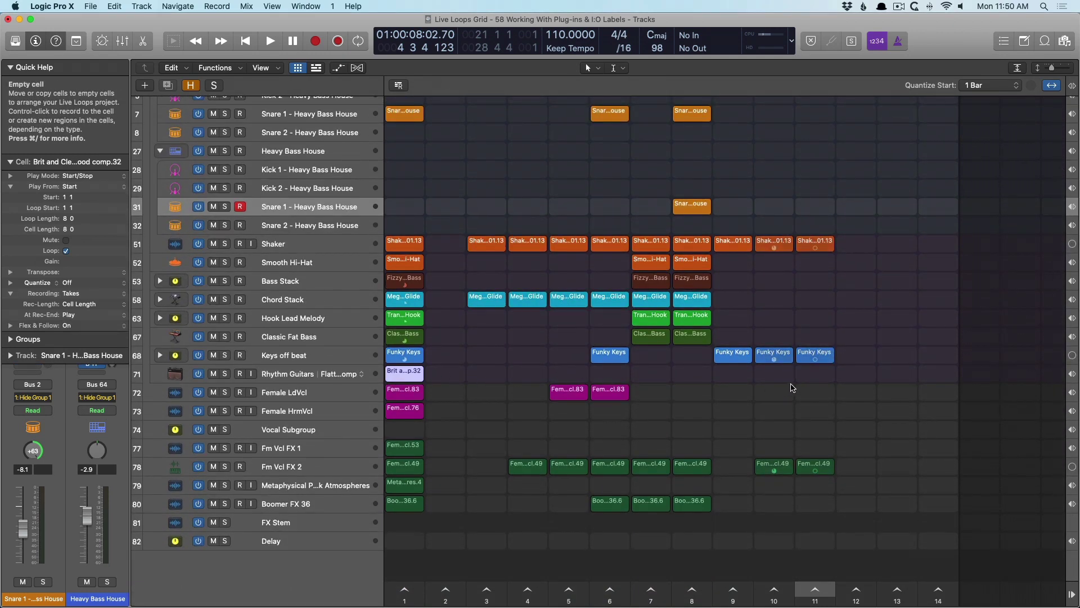
drag(404, 372, 799, 375)
click(815, 589)
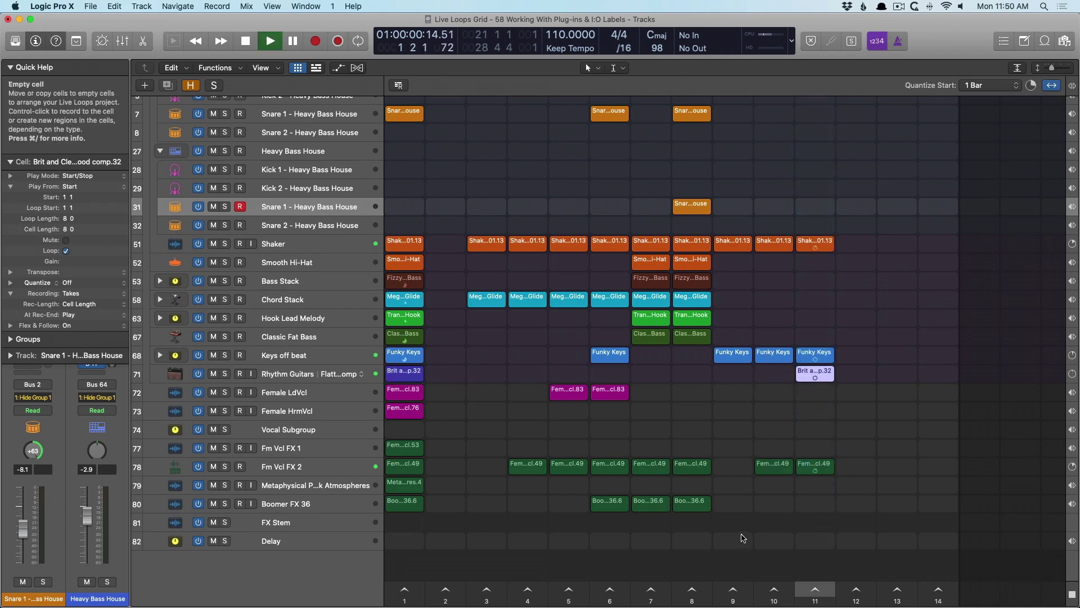
- Remove the vocal loop from scene 11 and stop playback
scroll(742, 538, up, 5)
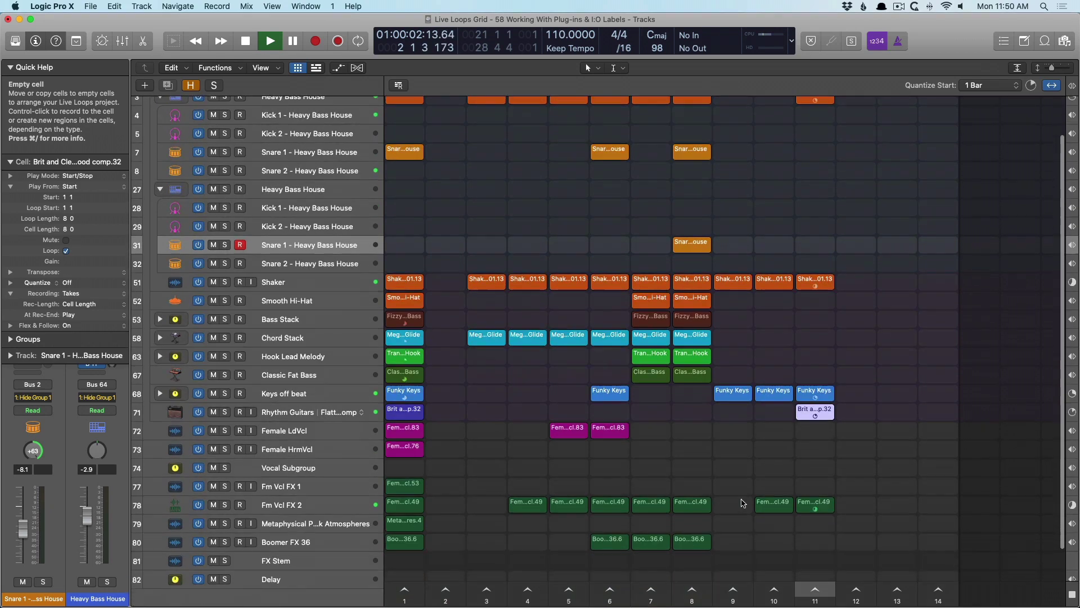
click(815, 503)
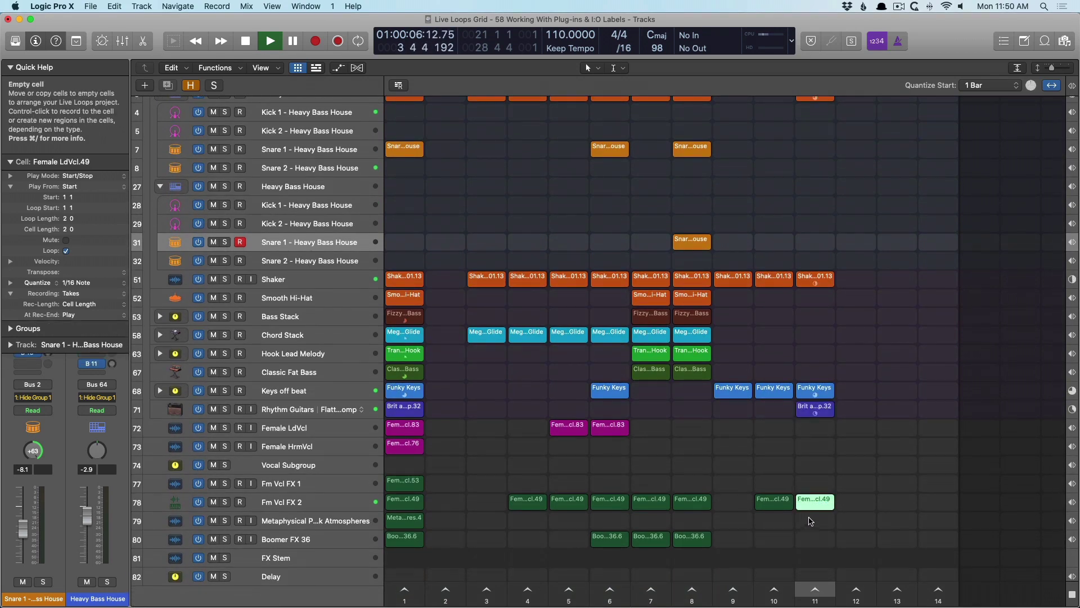
key(Delete)
scroll(816, 522, down, 1)
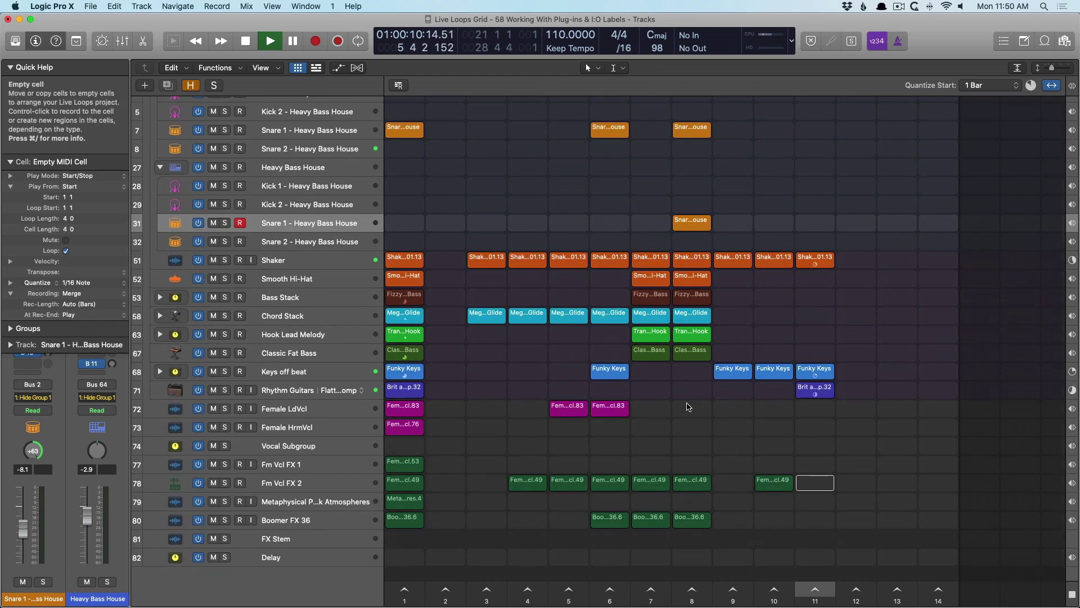
key(space)
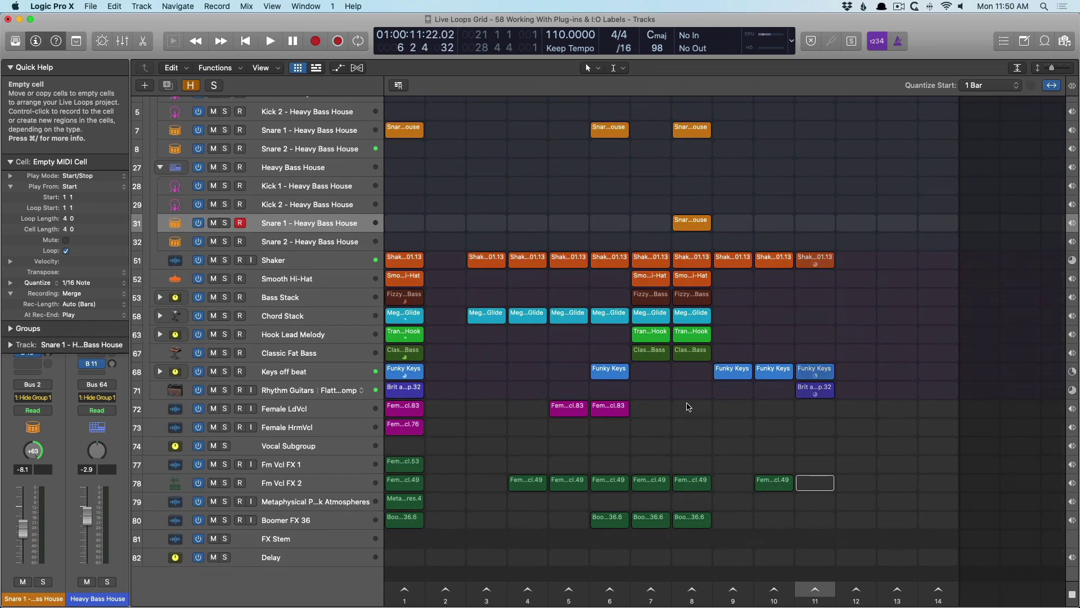
scroll(689, 407, up, 4)
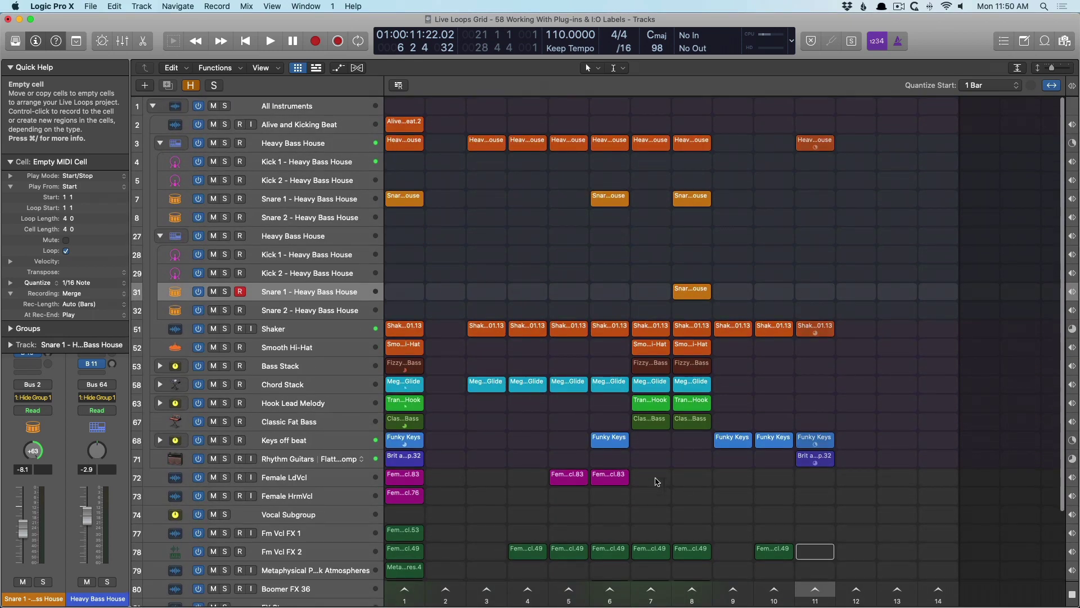
click(654, 142)
double_click(654, 141)
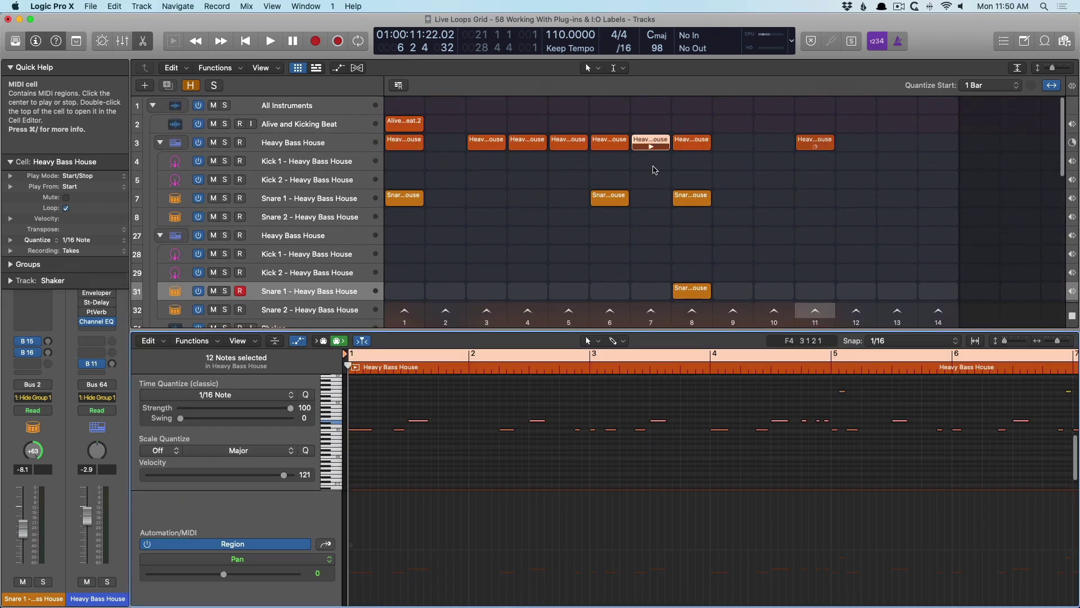
key(e)
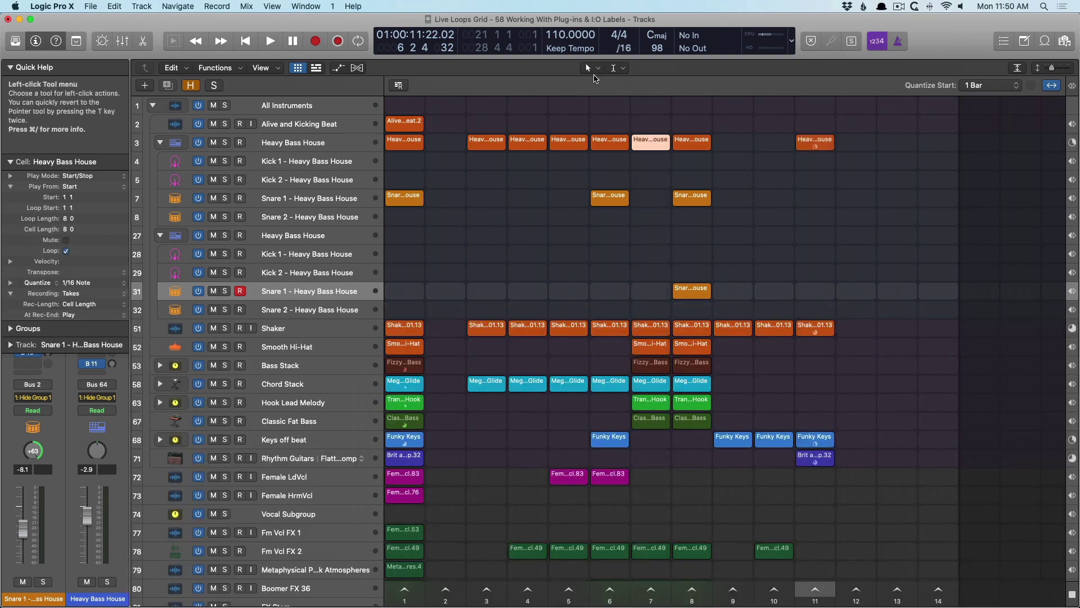
click(649, 384)
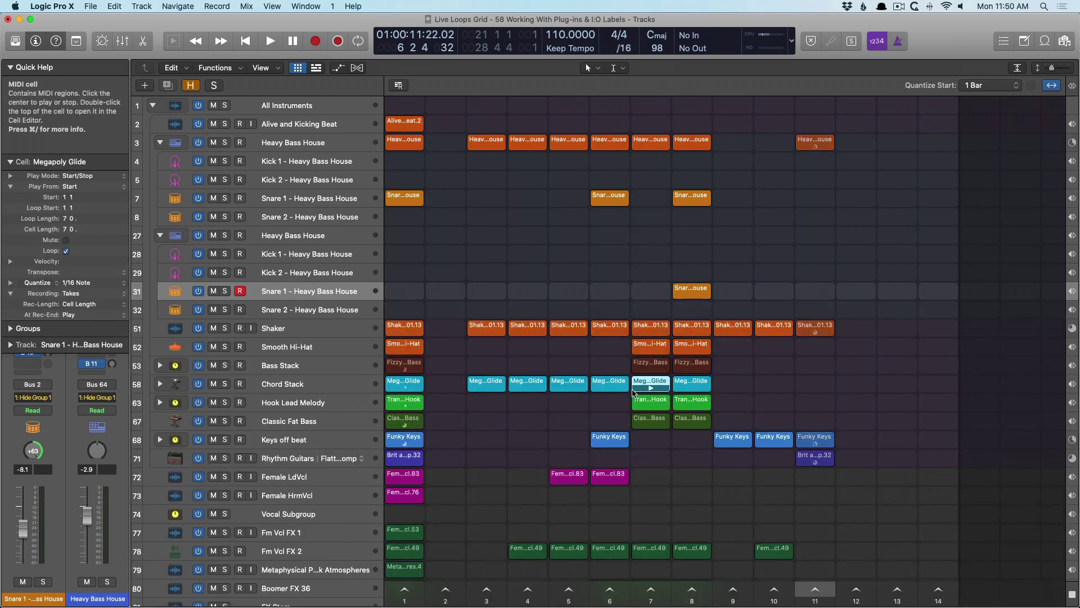
key(e)
key(e)
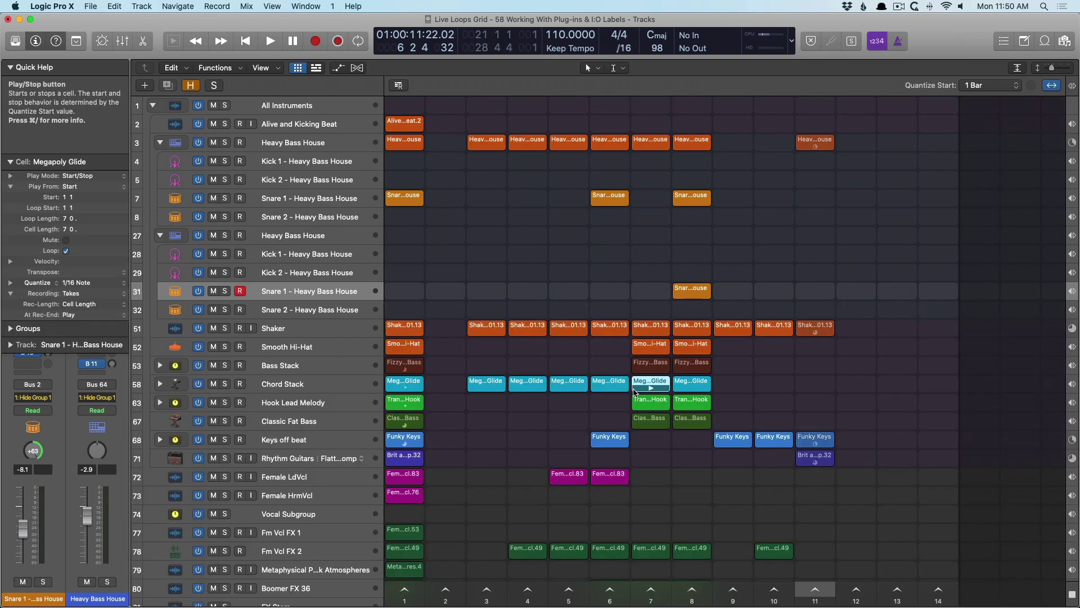
scroll(634, 392, down, 2)
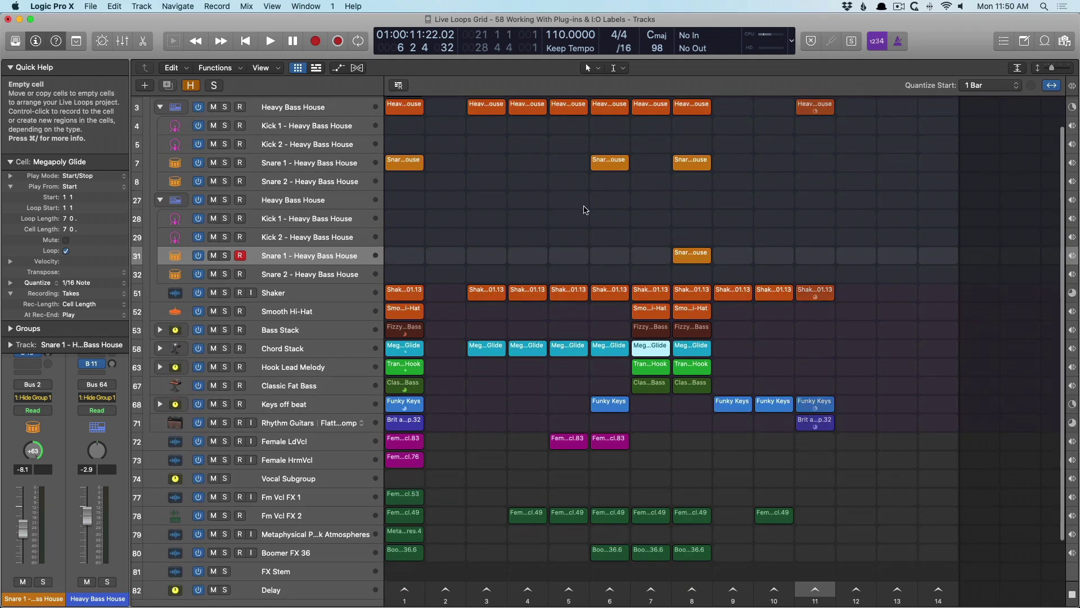